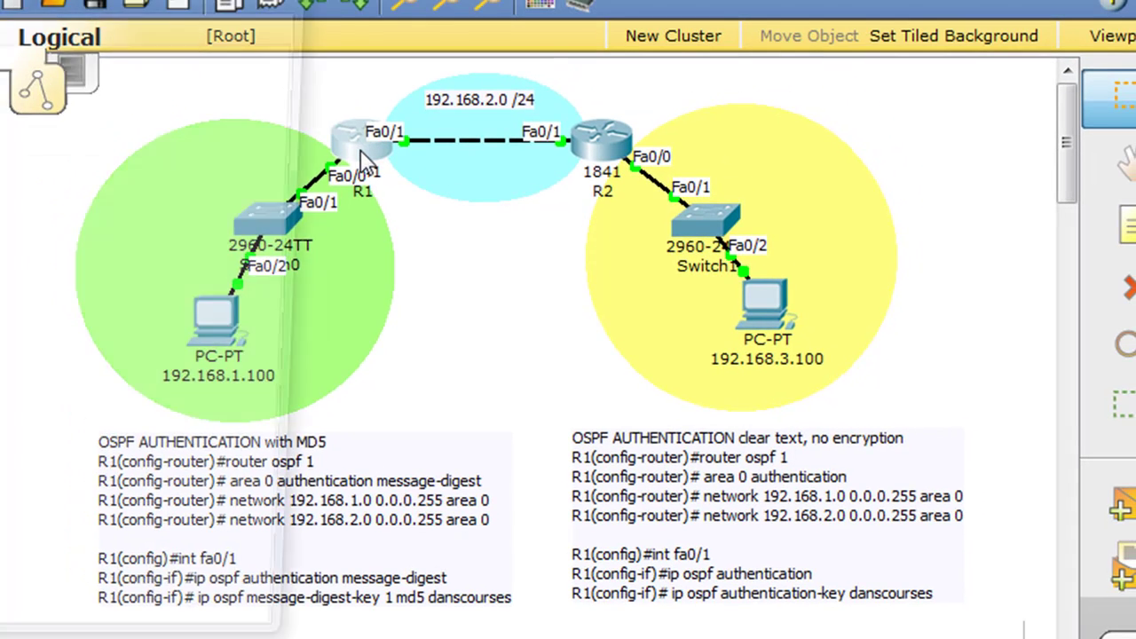
- Open R1's CLI and enter privileged EXEC mode with enable
left_click(362, 159)
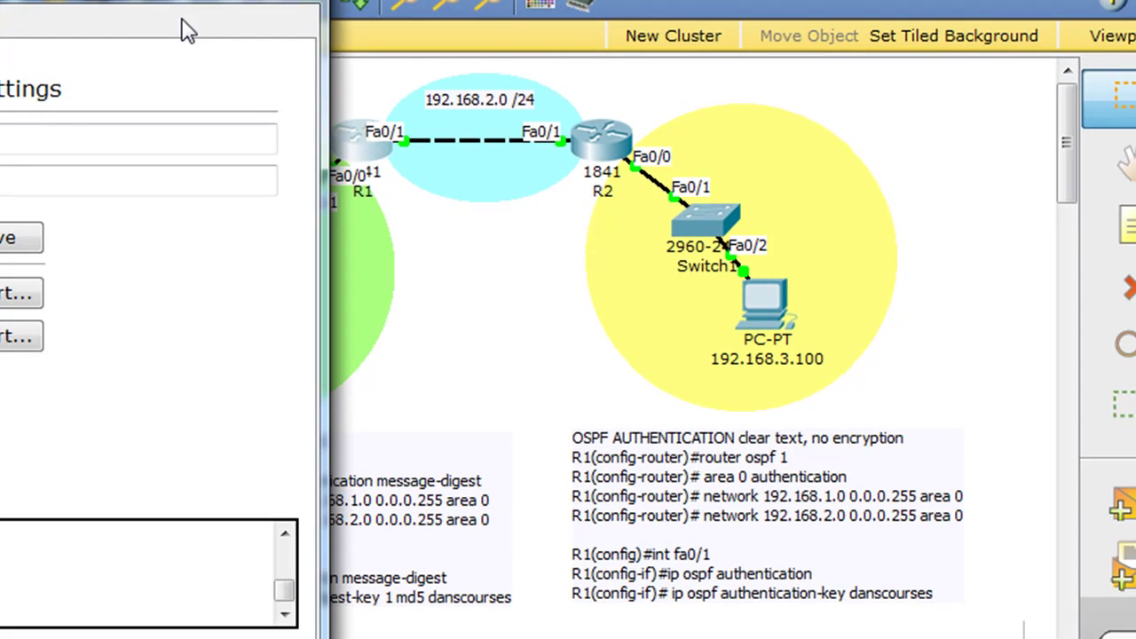
left_click_drag(183, 30, 733, 36)
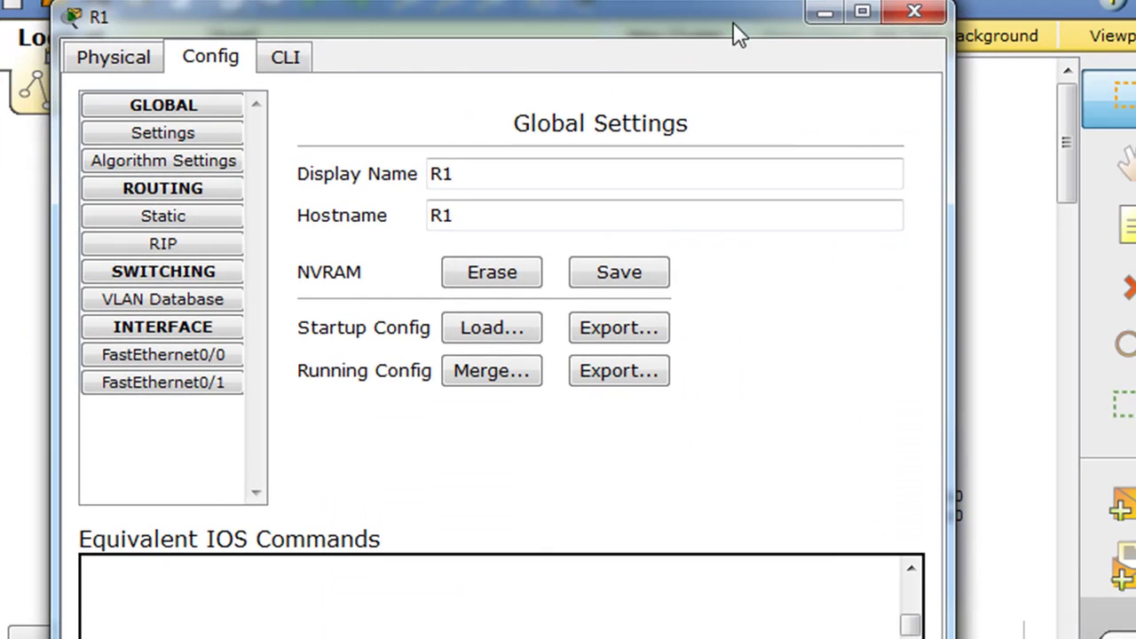
left_click(299, 69)
key("Return")
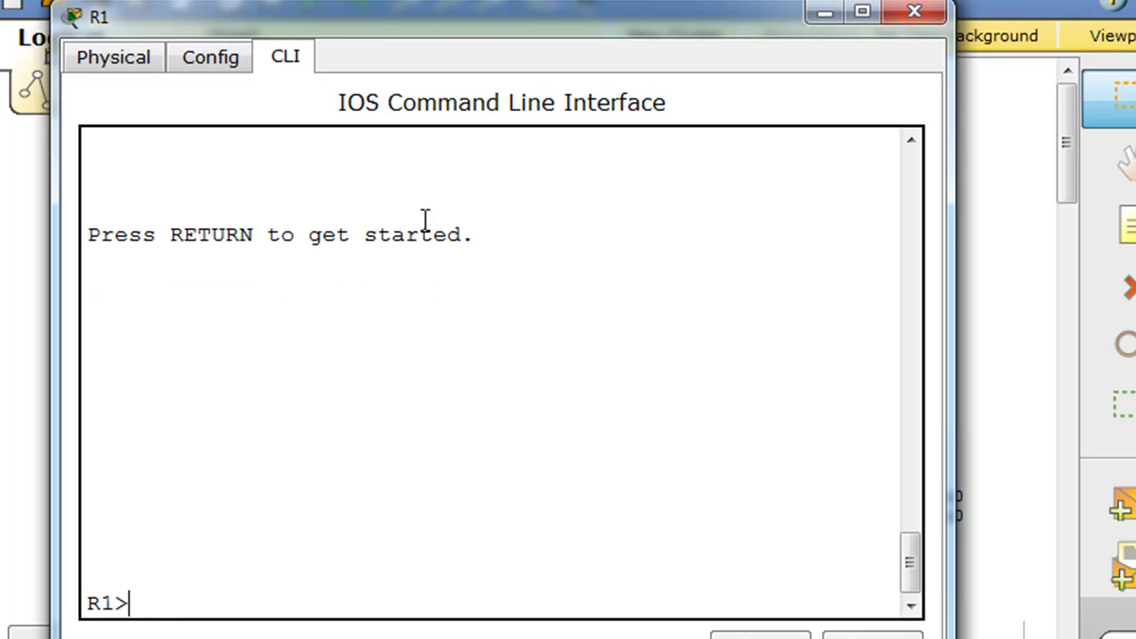
type("enable")
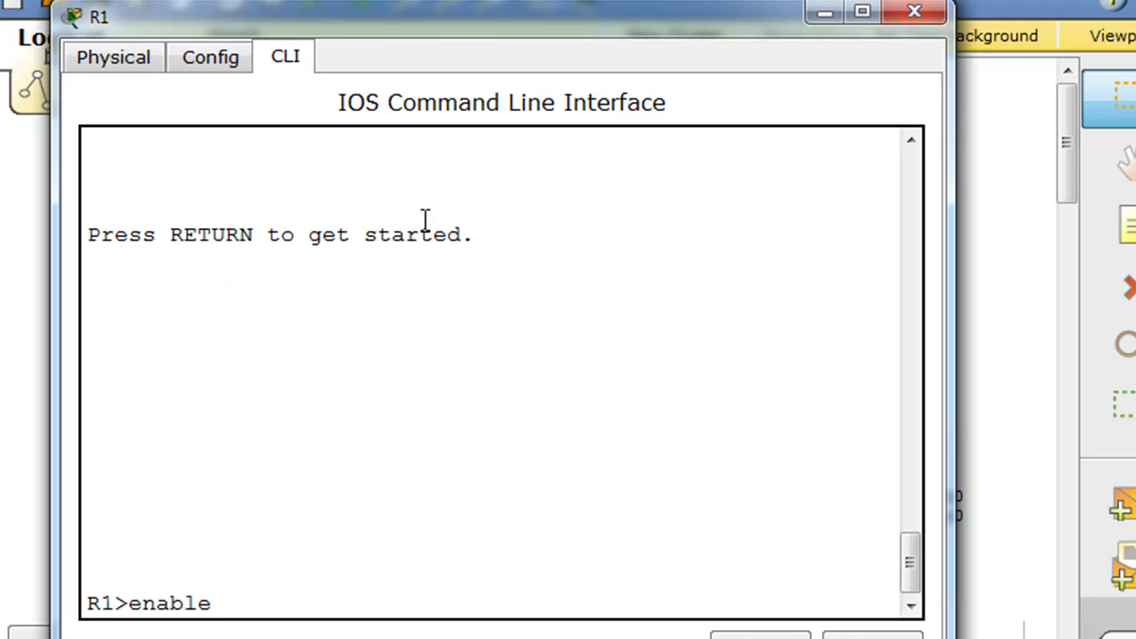
key("Return")
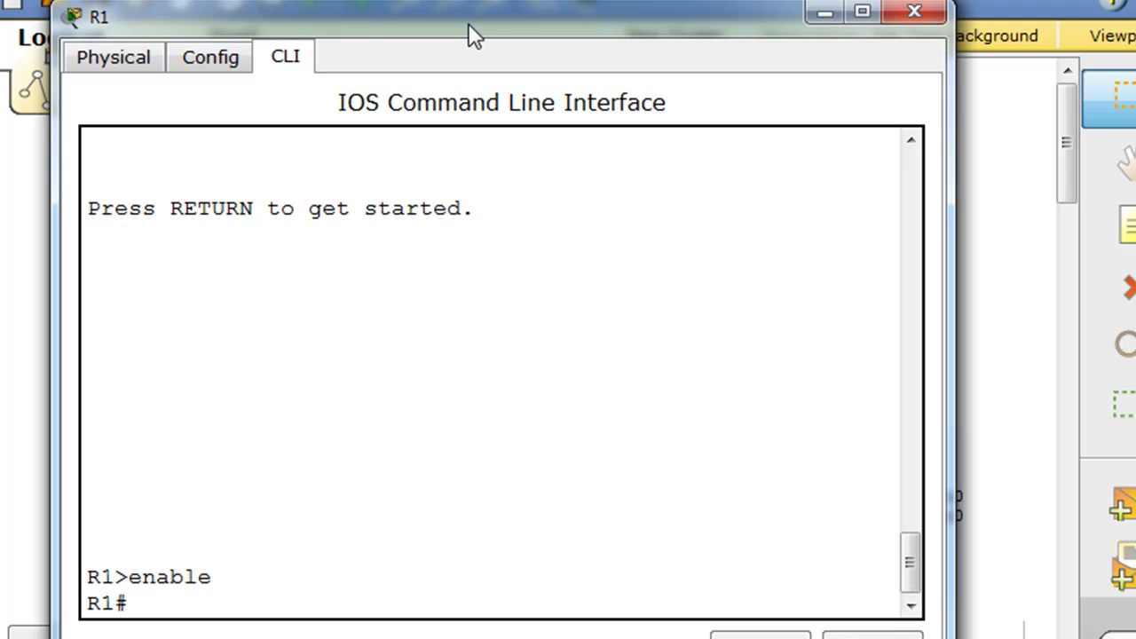
- Enter global configuration with conf t and start OSPF with router ospf 1
left_click_drag(467, 23, 489, 0)
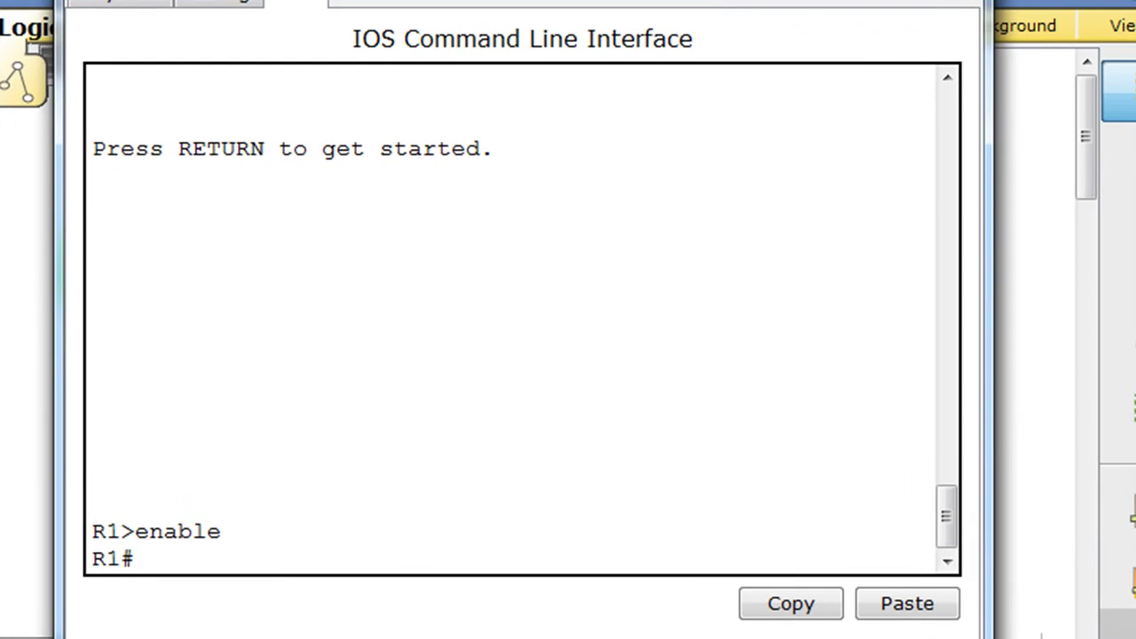
left_click_drag(984, 635, 1094, 638)
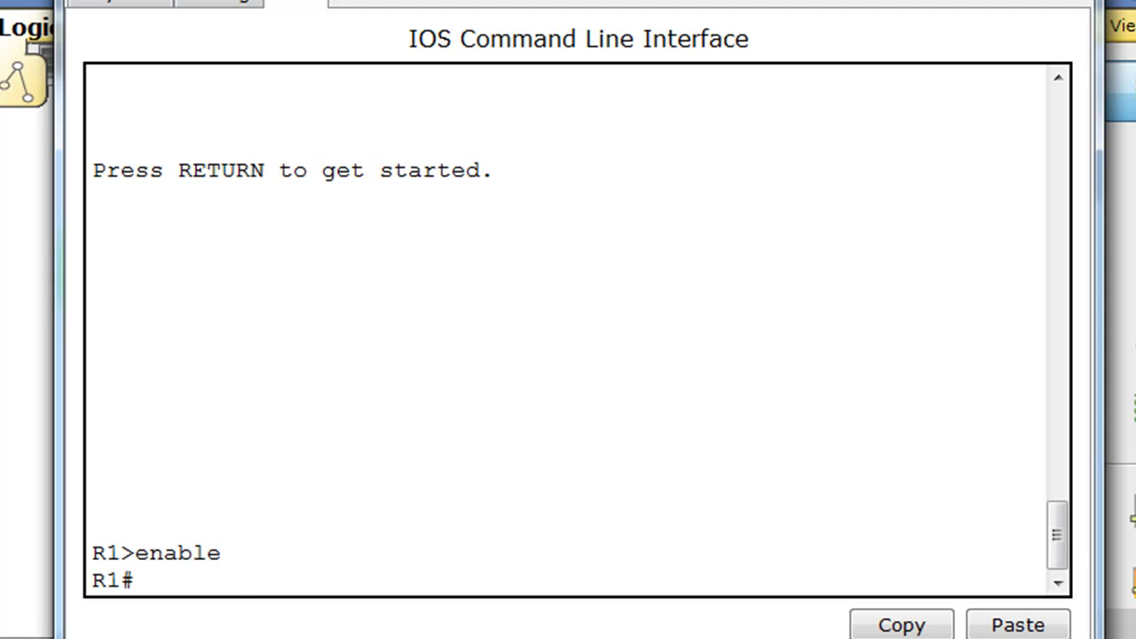
type("conf t")
key("Return")
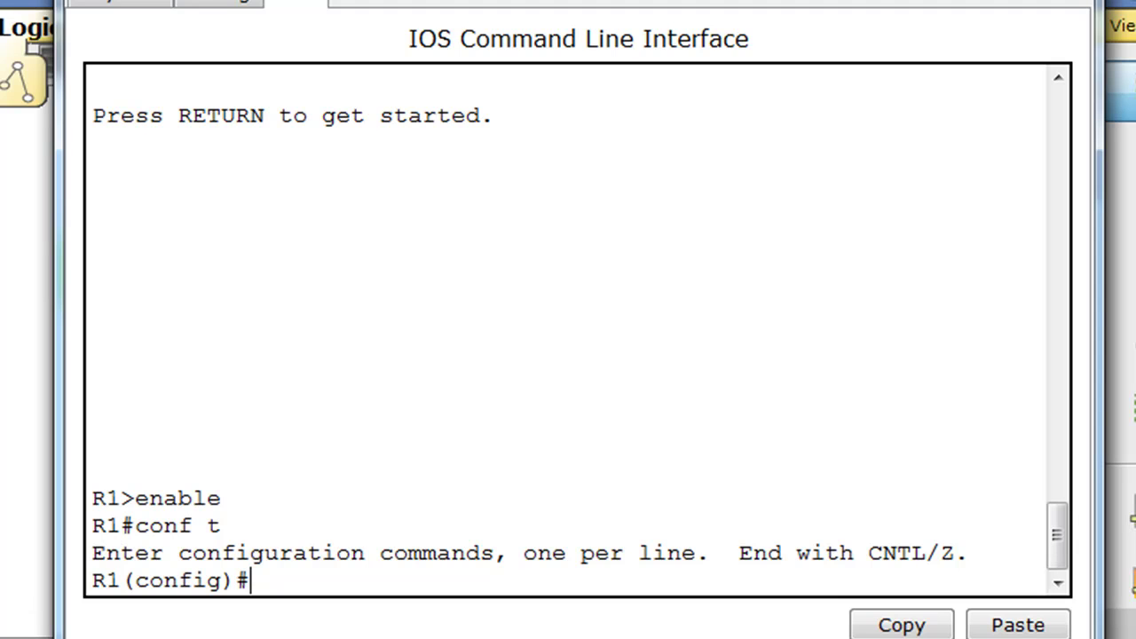
type("router ")
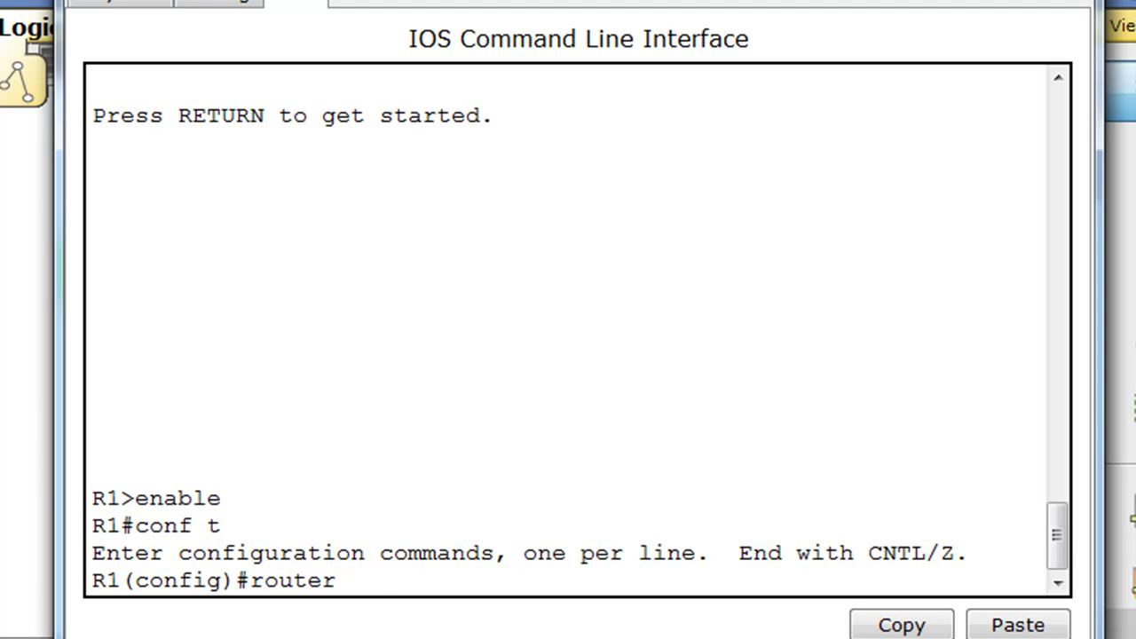
type("ospf")
type(" 1")
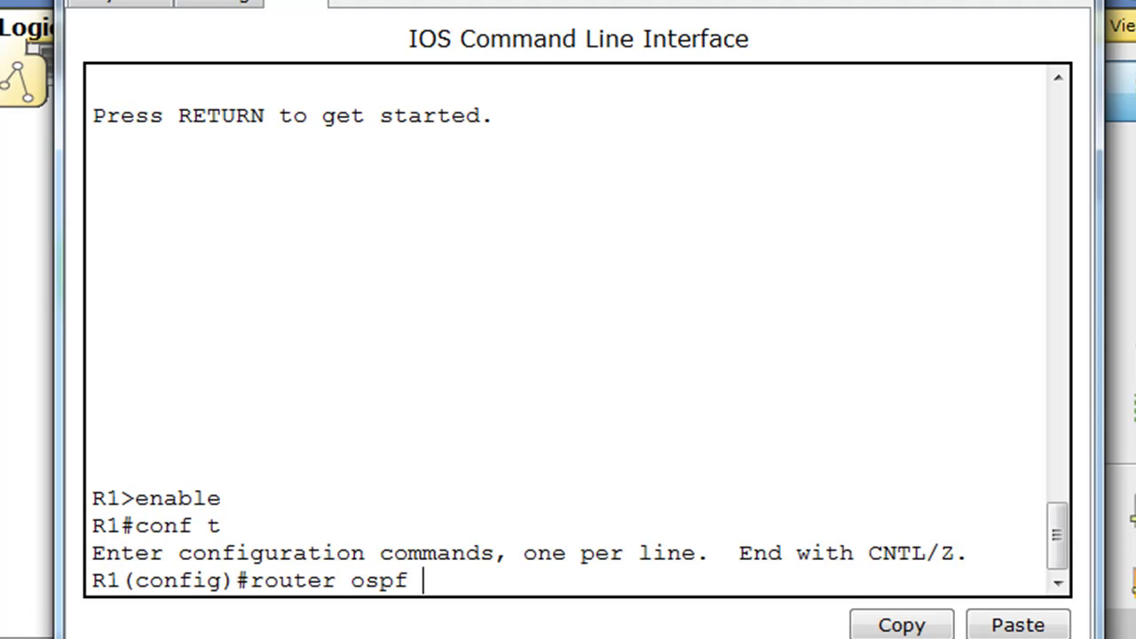
key("Return")
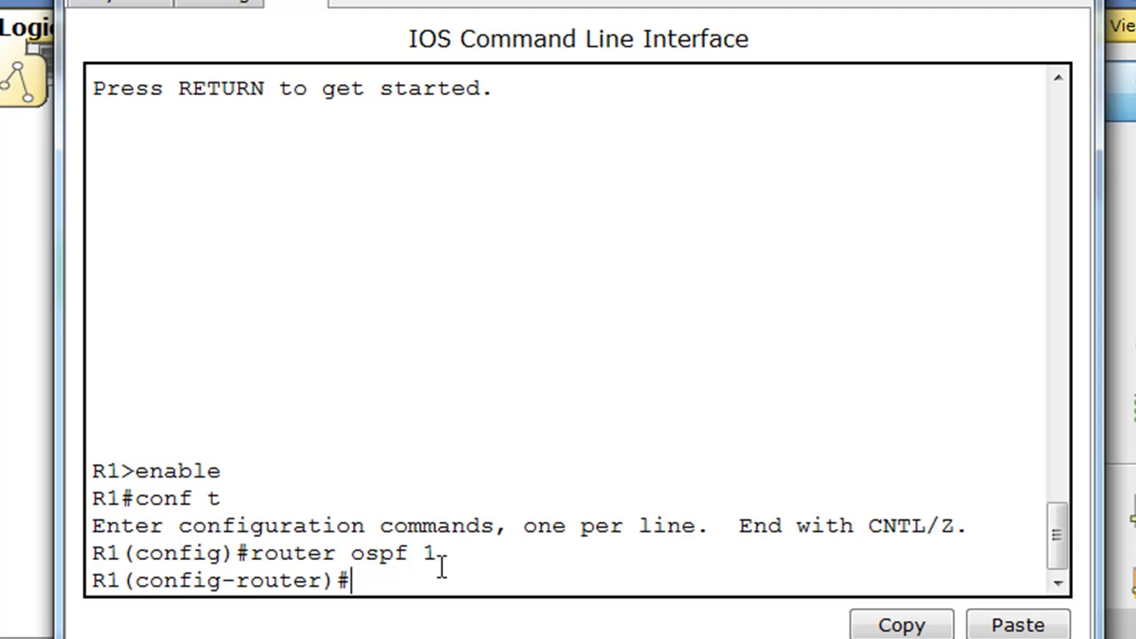
left_click_drag(453, 0, 458, 479)
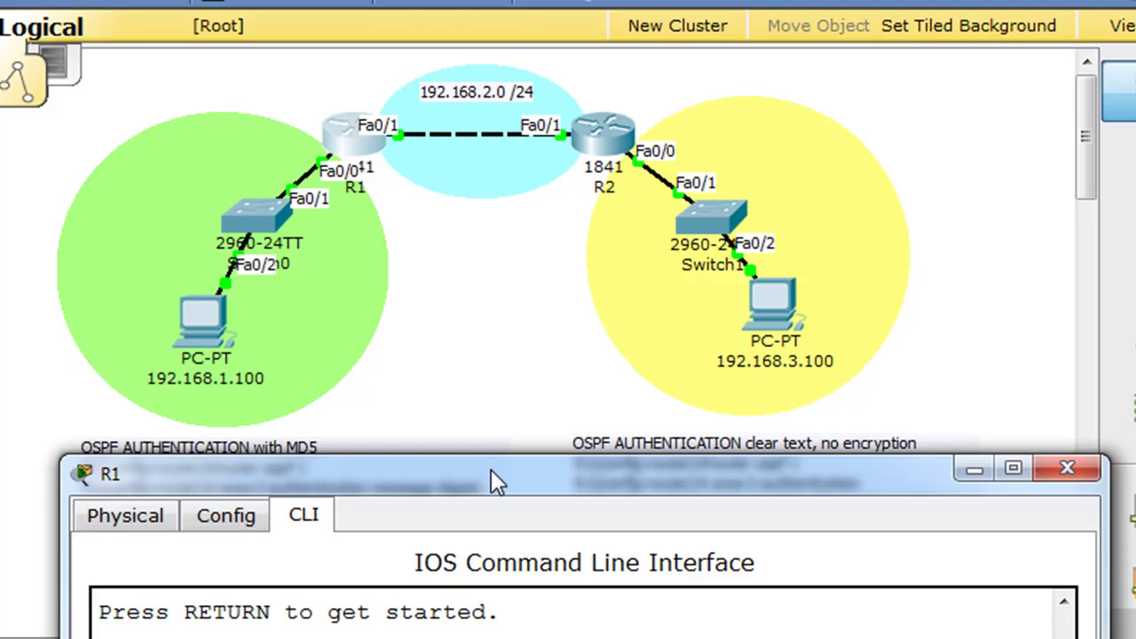
- On R1, advertise 192.168.1.0 and 192.168.2.0 with wildcard 0.0.0.255 in area 0
left_click_drag(490, 469, 457, 2)
type("n")
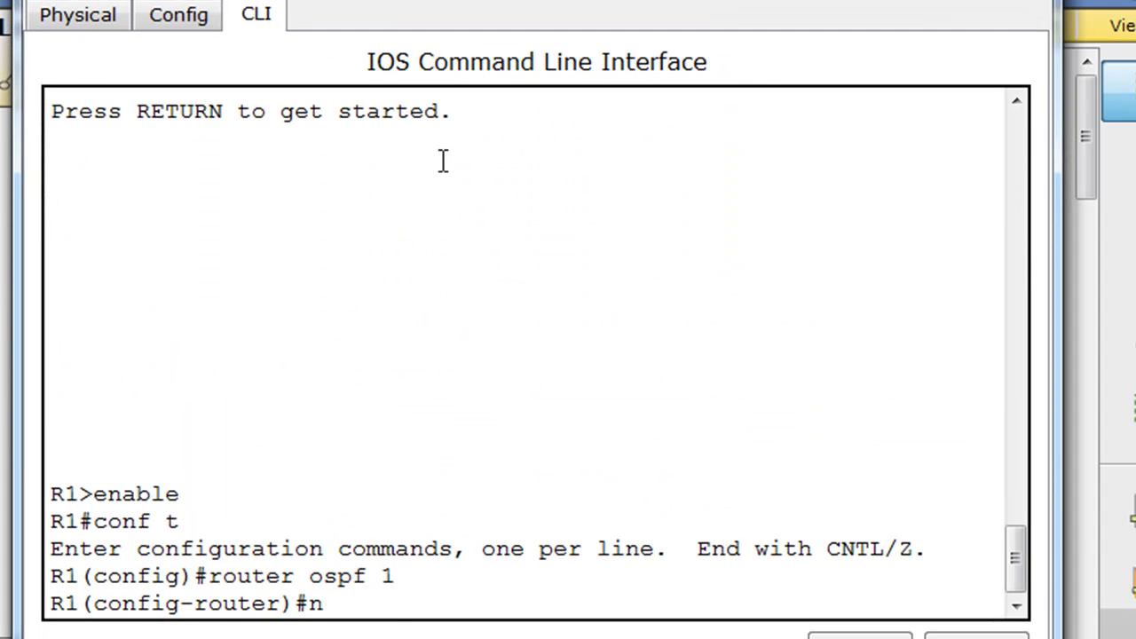
type("etwor")
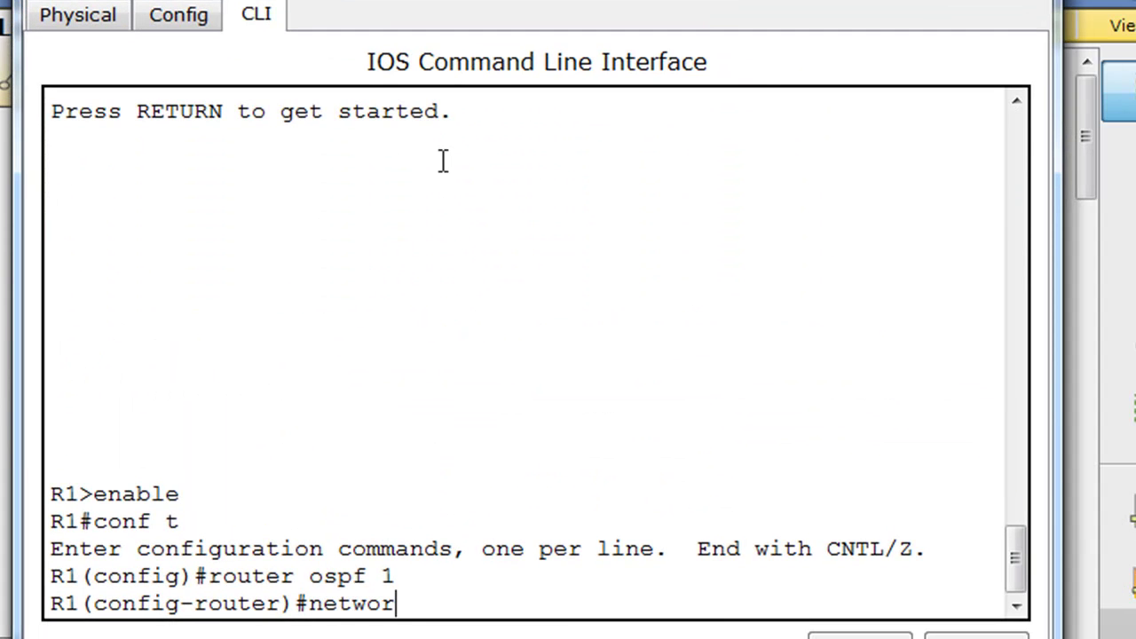
type("k 192")
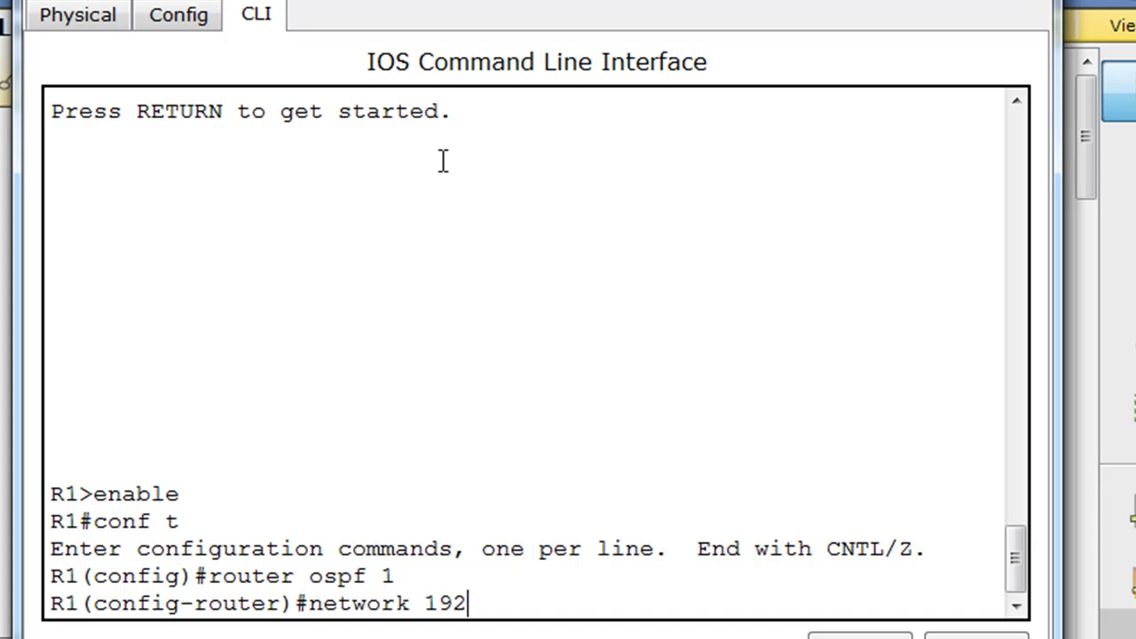
type(".168.1.0")
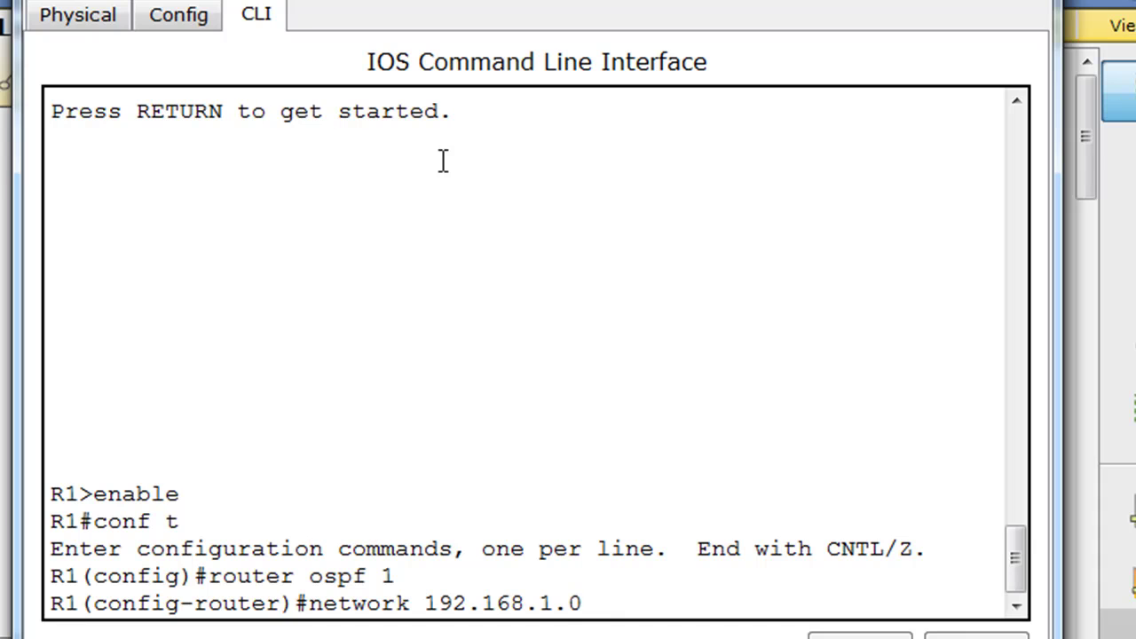
type(" 0.0.0.255")
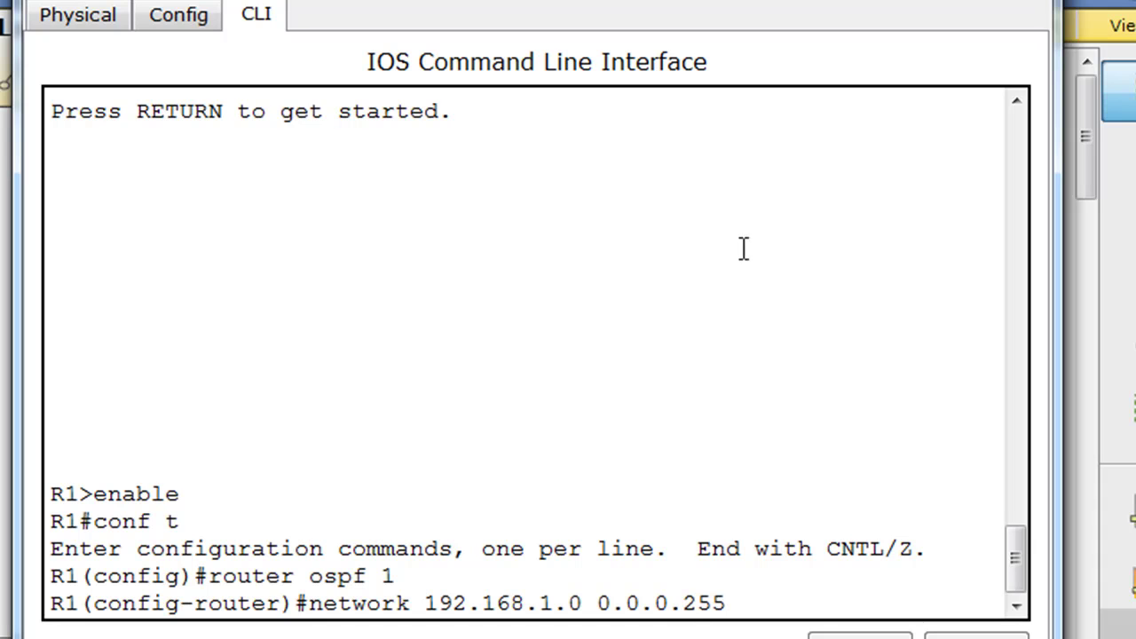
left_click_drag(596, 604, 726, 607)
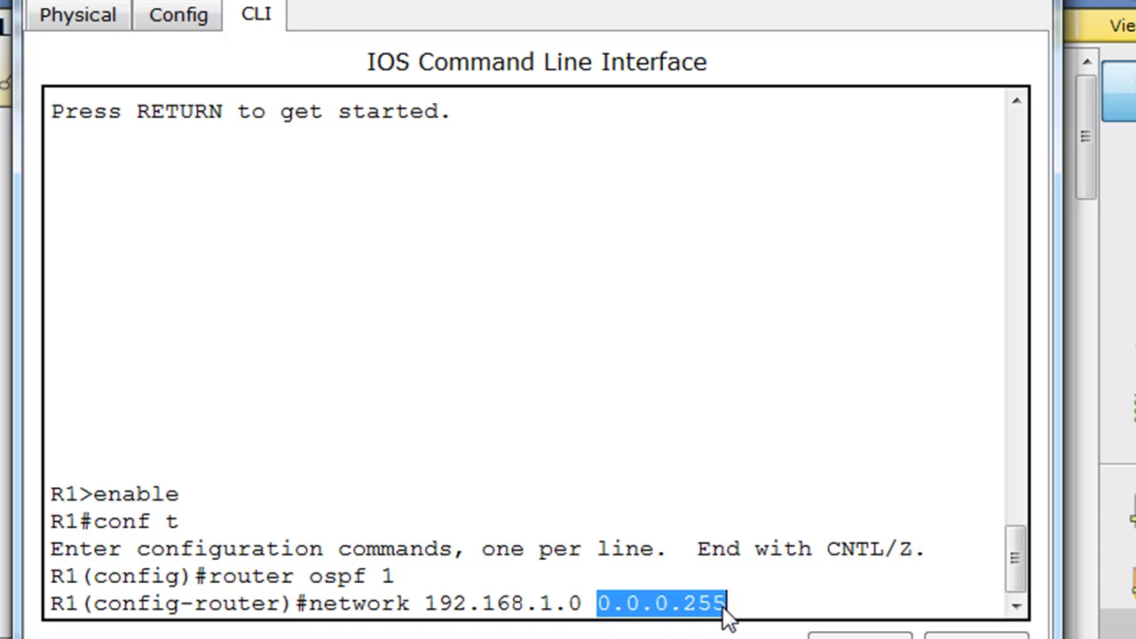
type("ar")
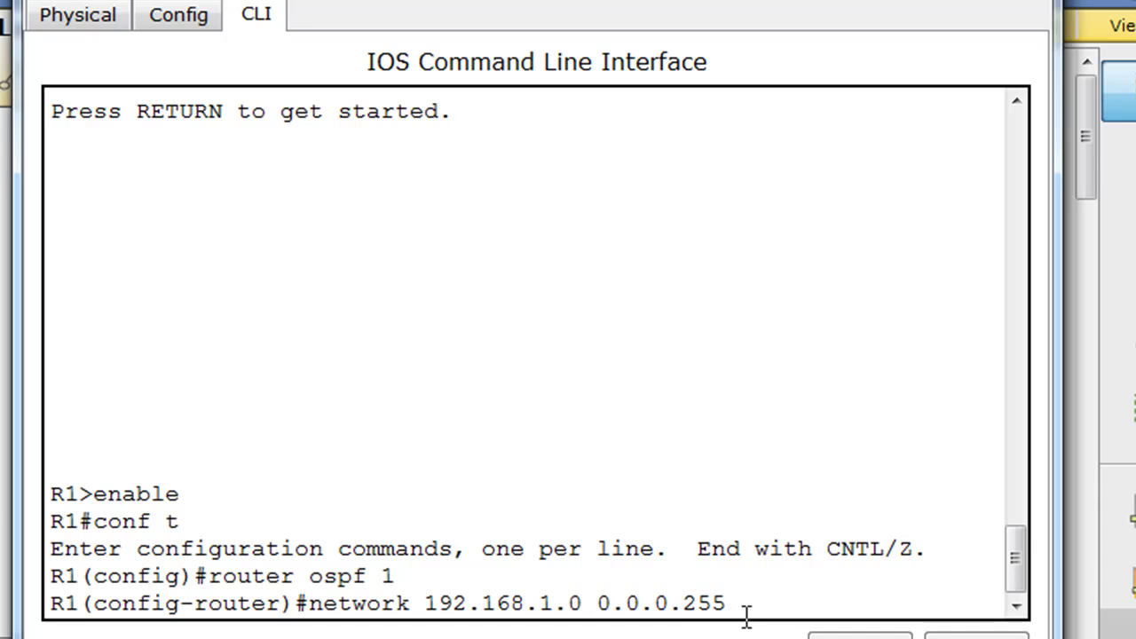
type("ea ")
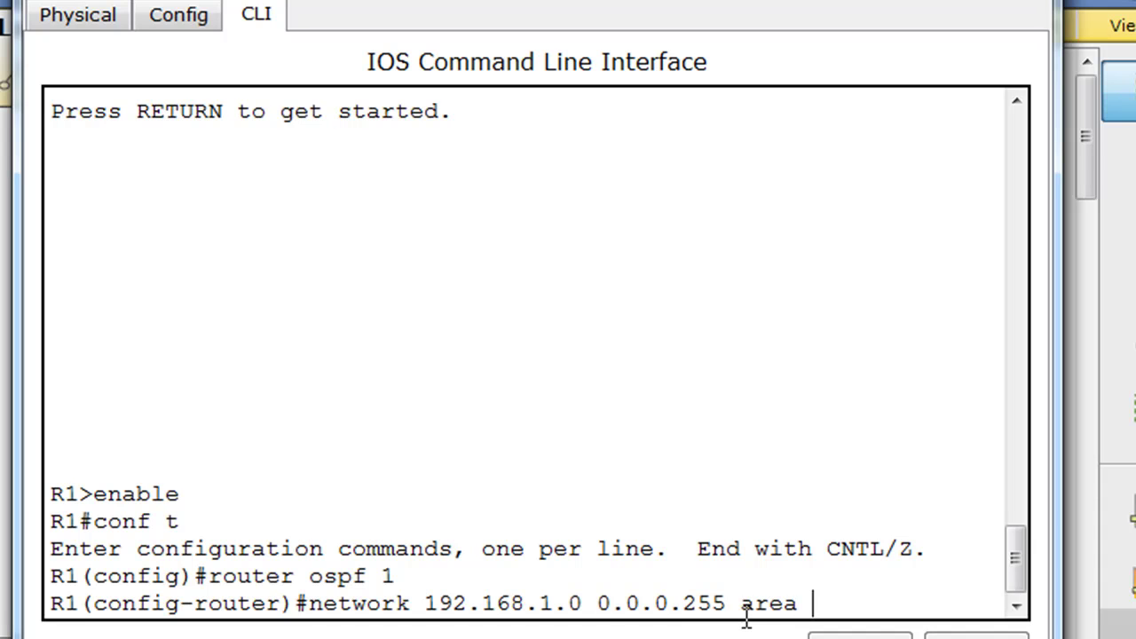
type("0")
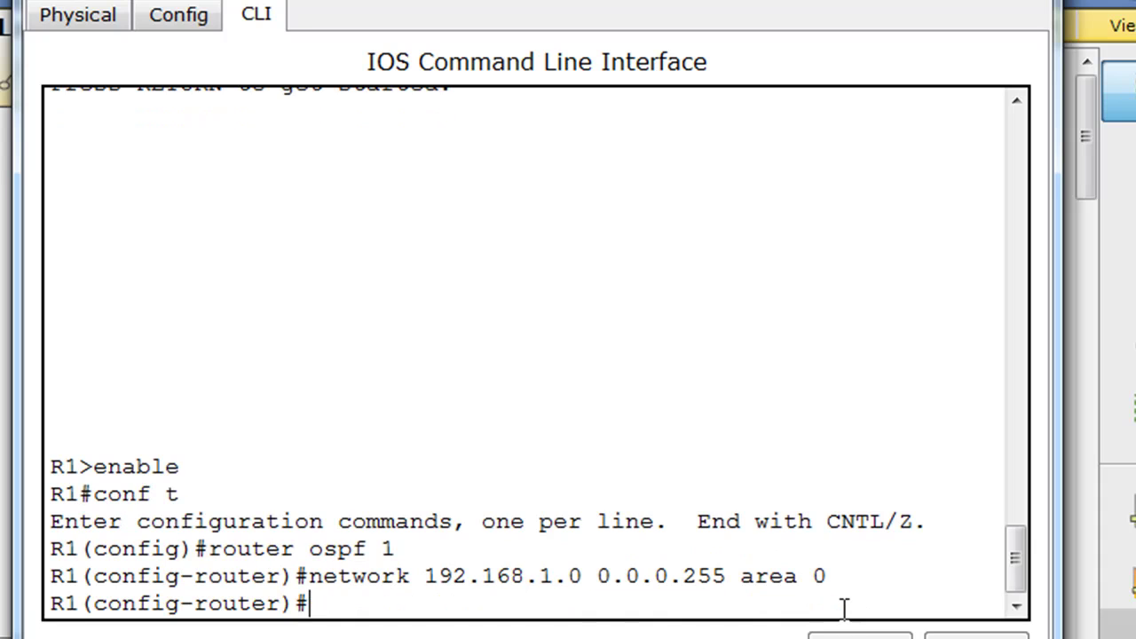
key("Up")
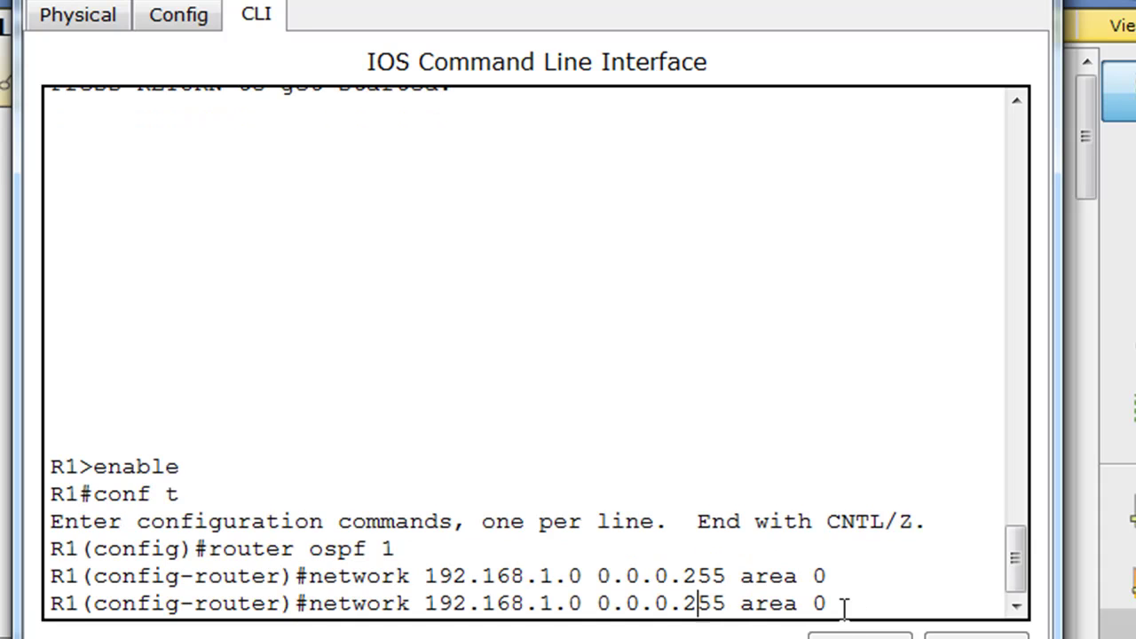
key("Left")
key("Return")
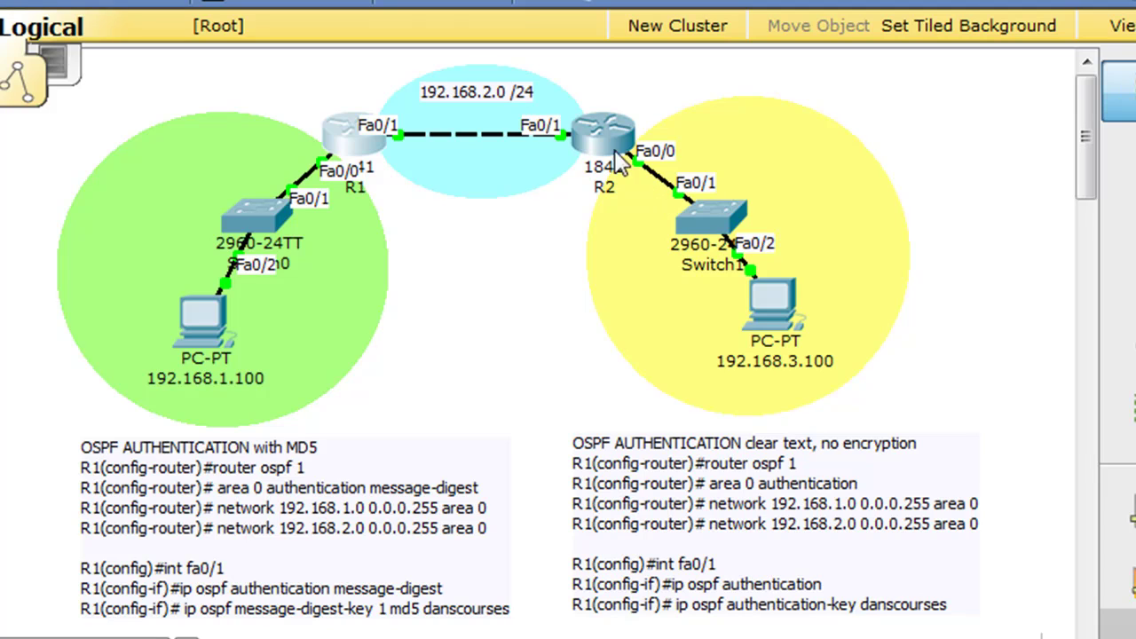
- Open R2's console and enter OSPF process 1 configuration via enable and conf t
left_click(610, 149)
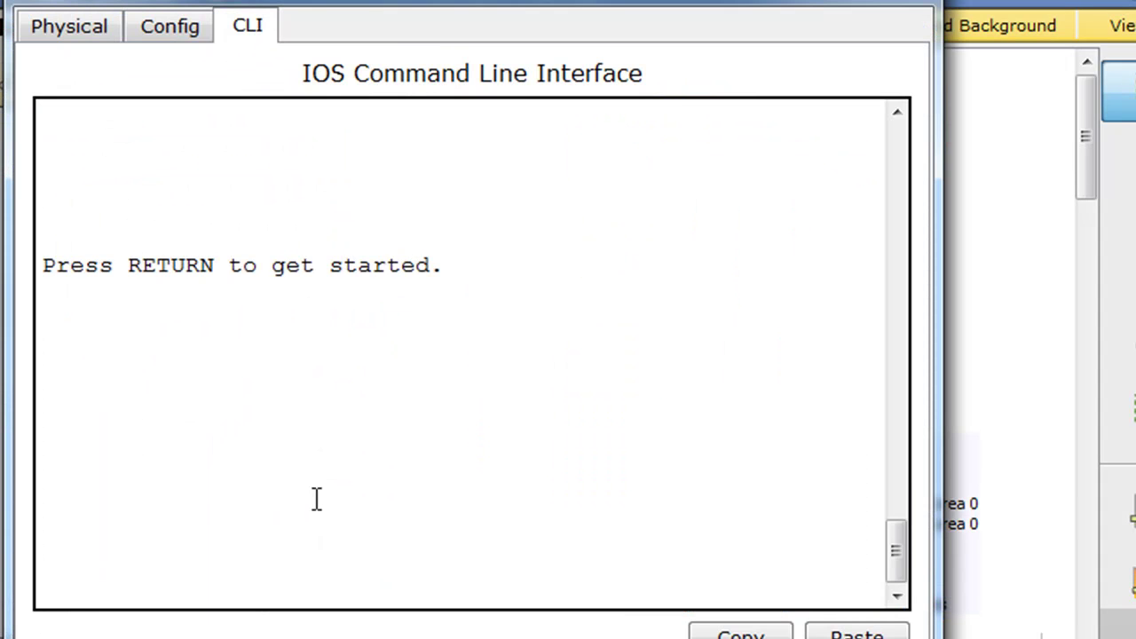
key("Return")
type("en")
key("Return")
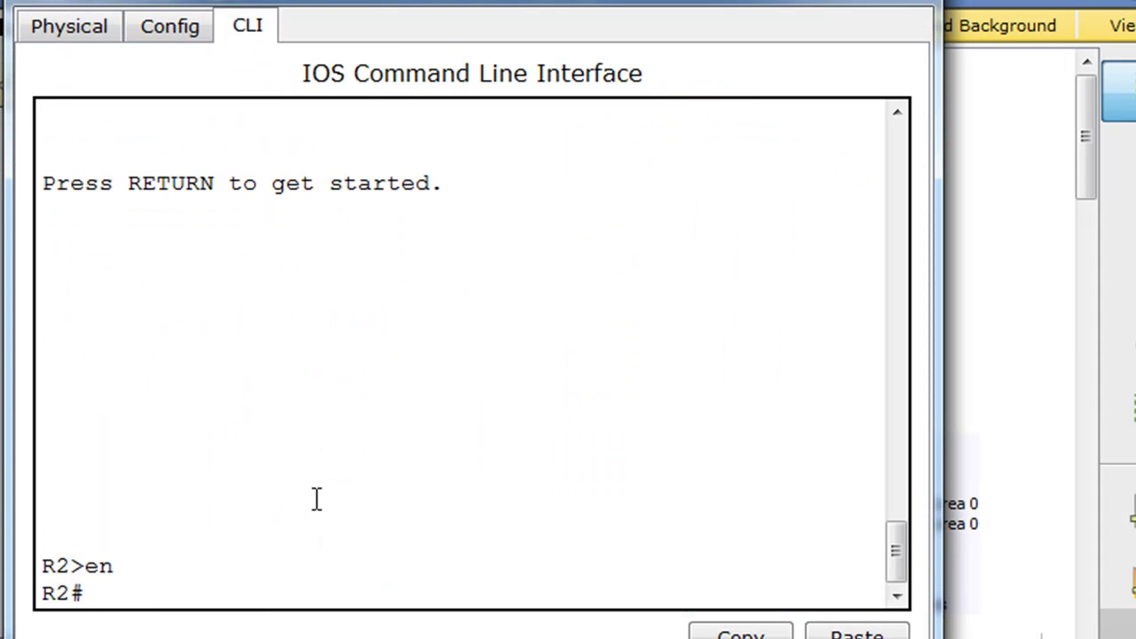
type("conf t")
key("Return")
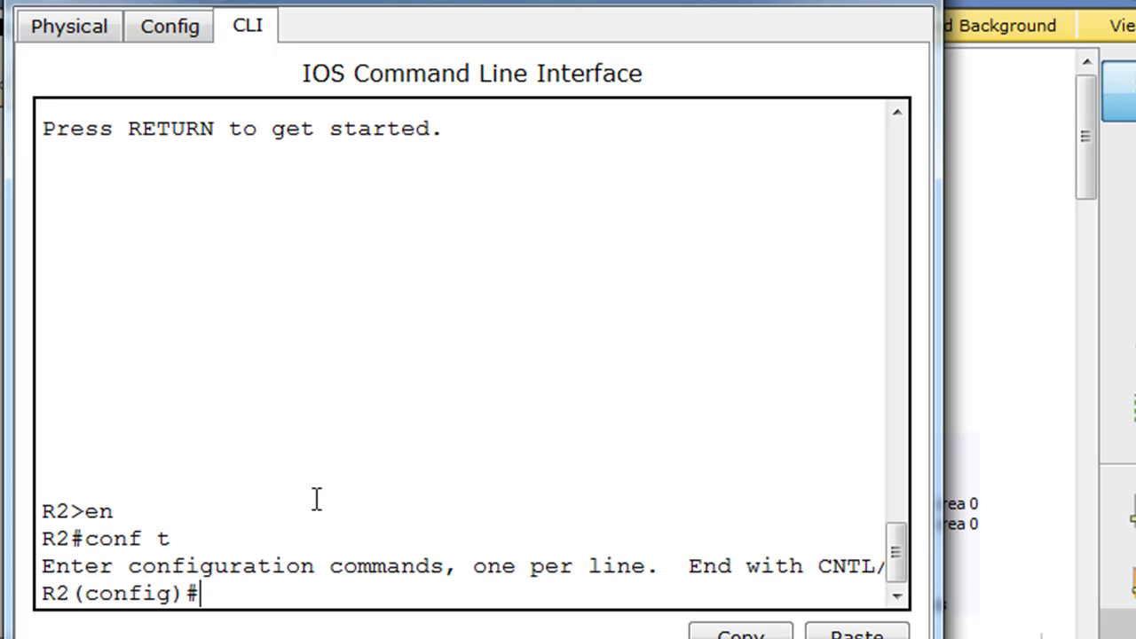
type("router osp[")
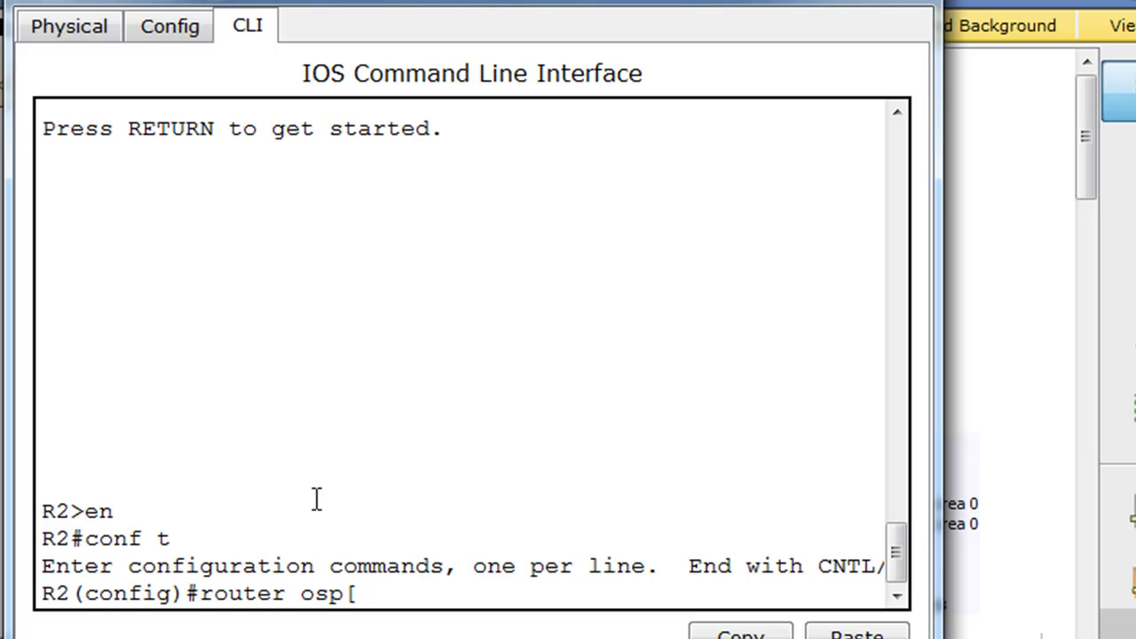
type(" 1")
key("Return")
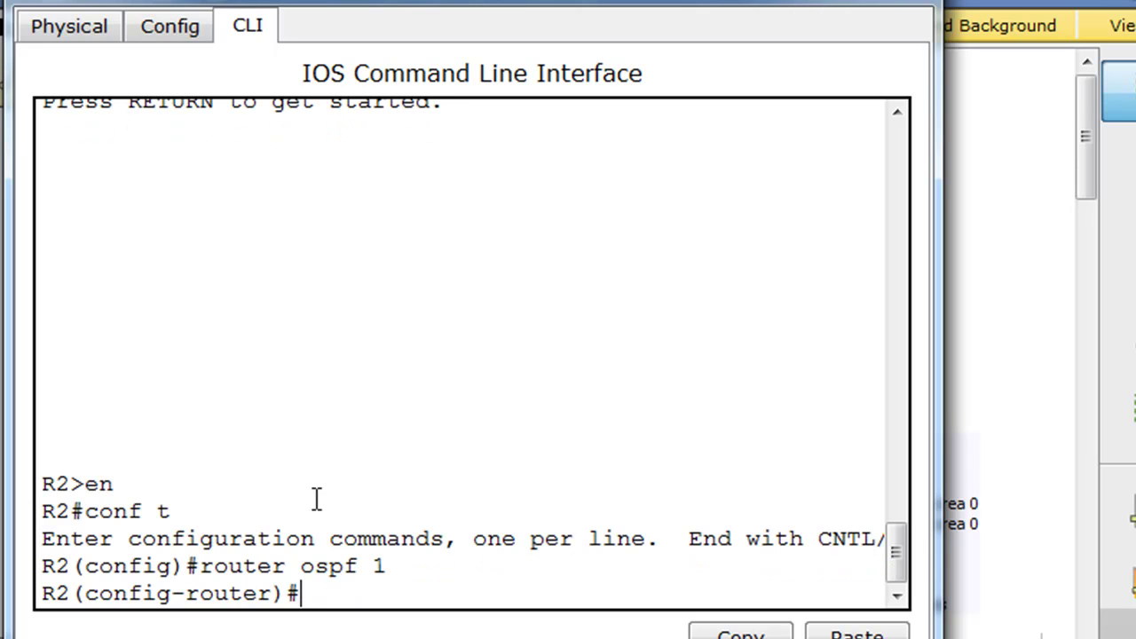
- Advertise 192.168.2.0 and 192.168.3.0 with wildcard 0.0.0.255 in area 0 on R2
type("network 1")
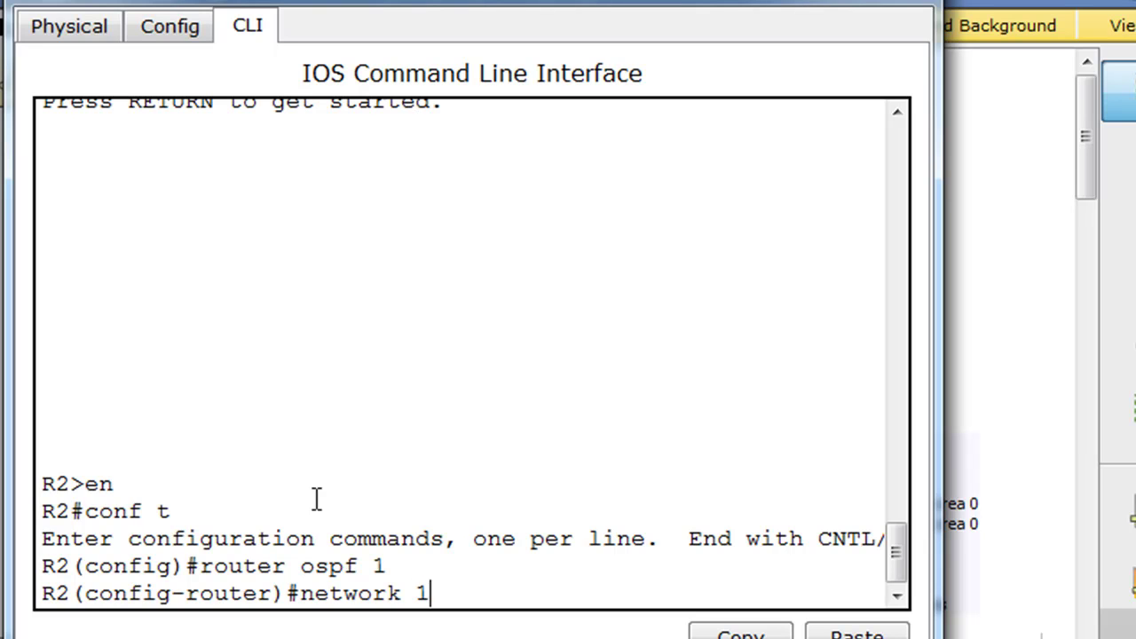
type("92.168.2.0")
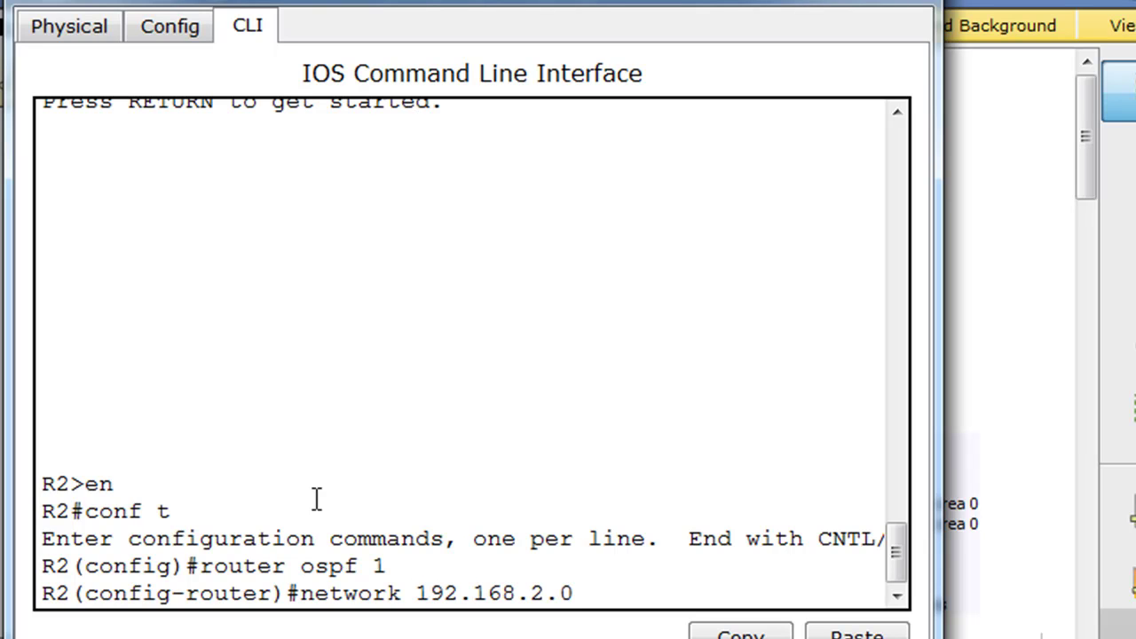
type(" 0.0.0.2")
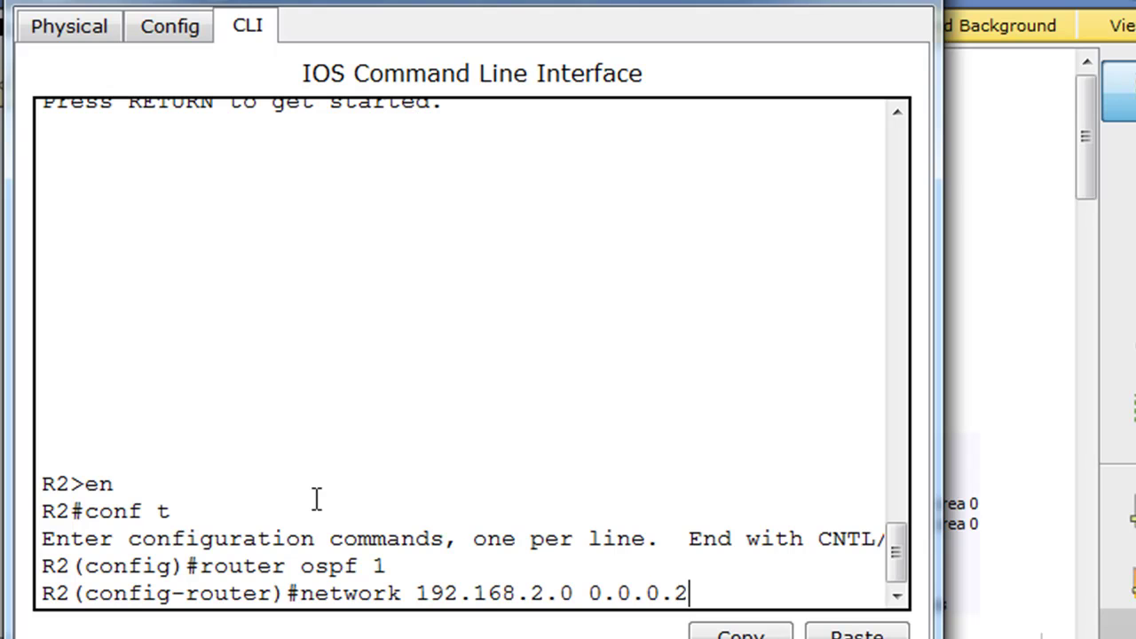
type("55 area")
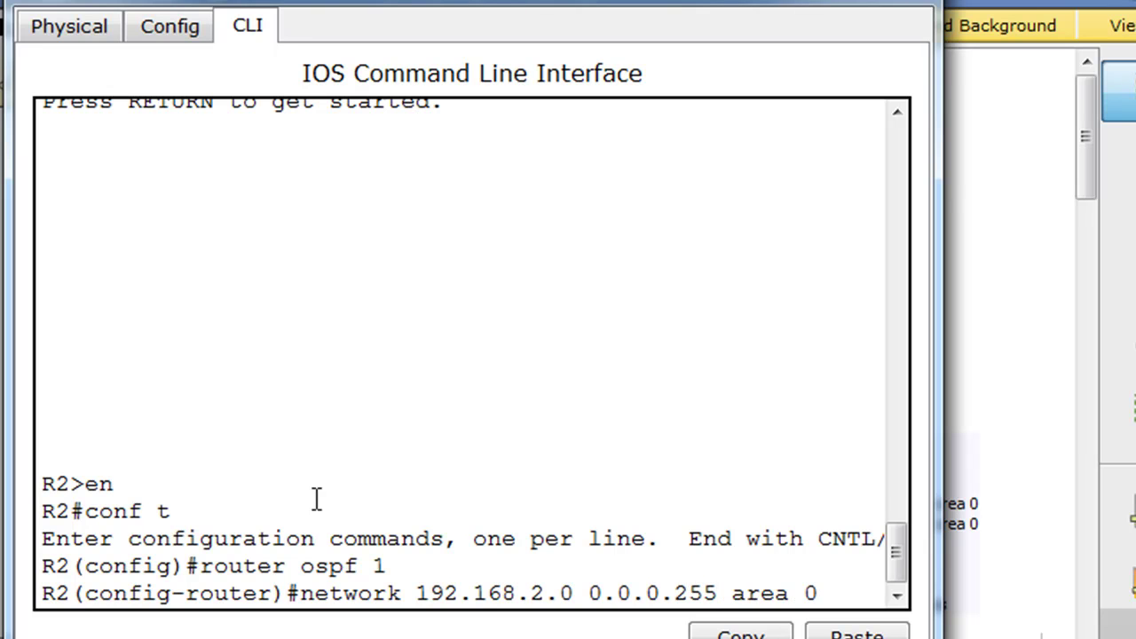
type(" 0")
key("Return")
key("Up")
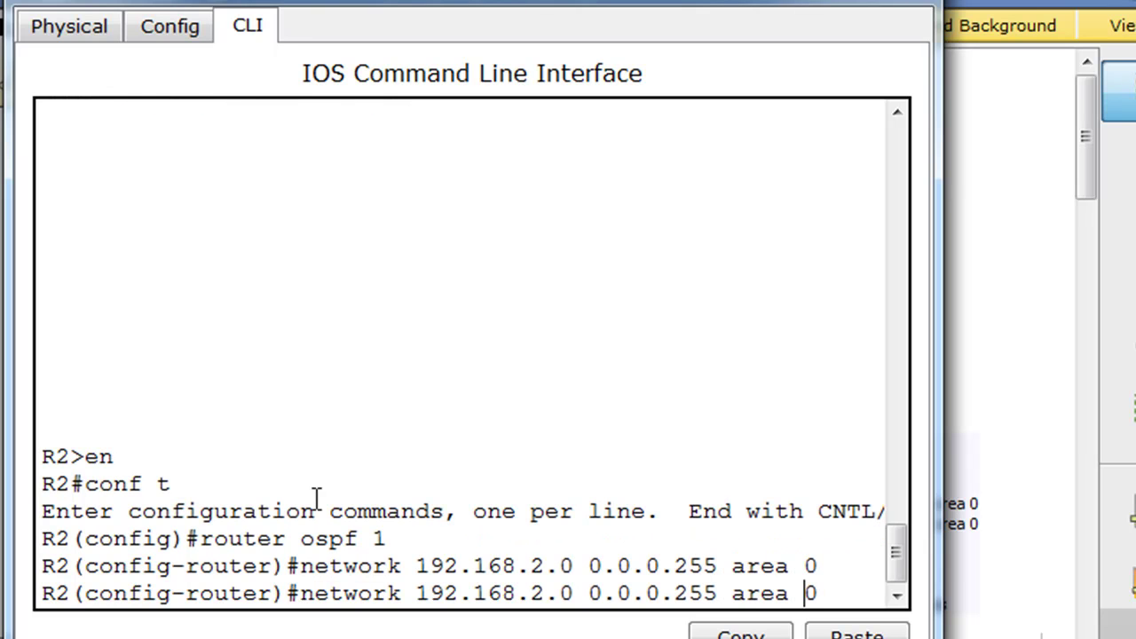
key("Left")
key("Left")
key("Left")
key("Left")
key("Left")
key("Left")
key("Left")
key("Left")
key("Left")
key("Left")
key("Delete")
type("3")
key("Return")
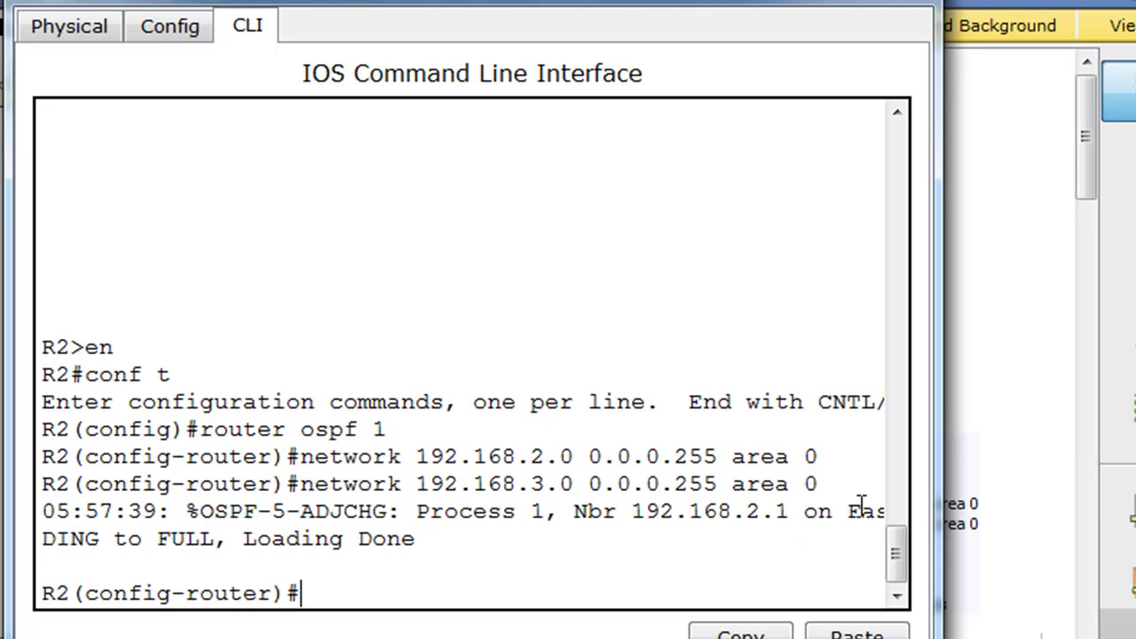
- Exit config mode and run show ip route on R2, checking the OSPF route to 192.168.1.0
left_click_drag(934, 509, 1117, 509)
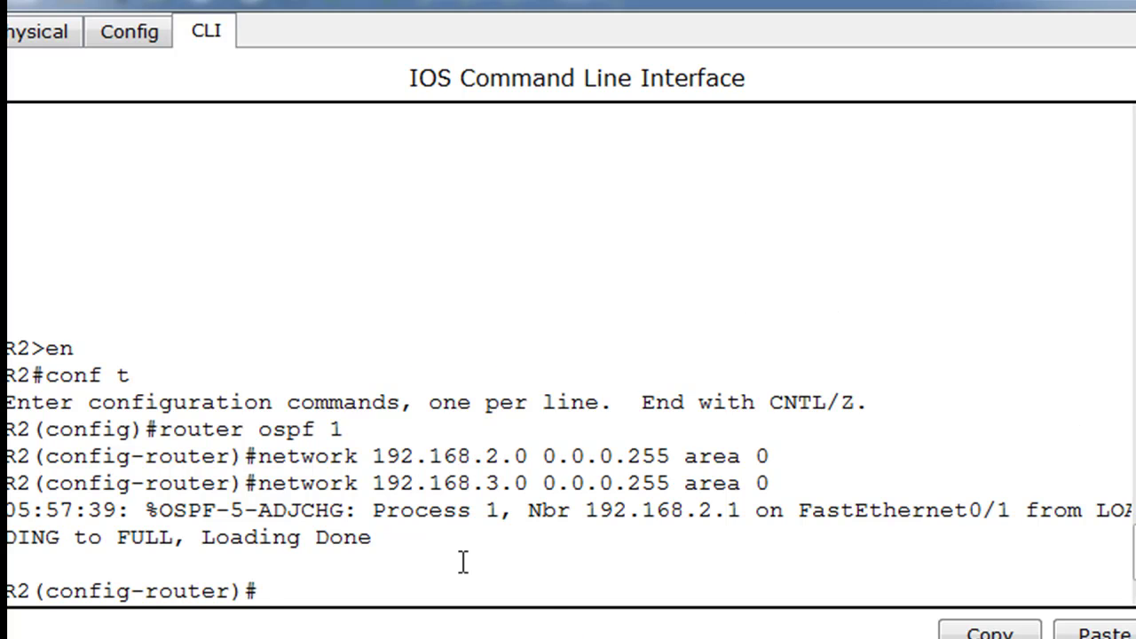
key("ctrl+z")
type("sho")
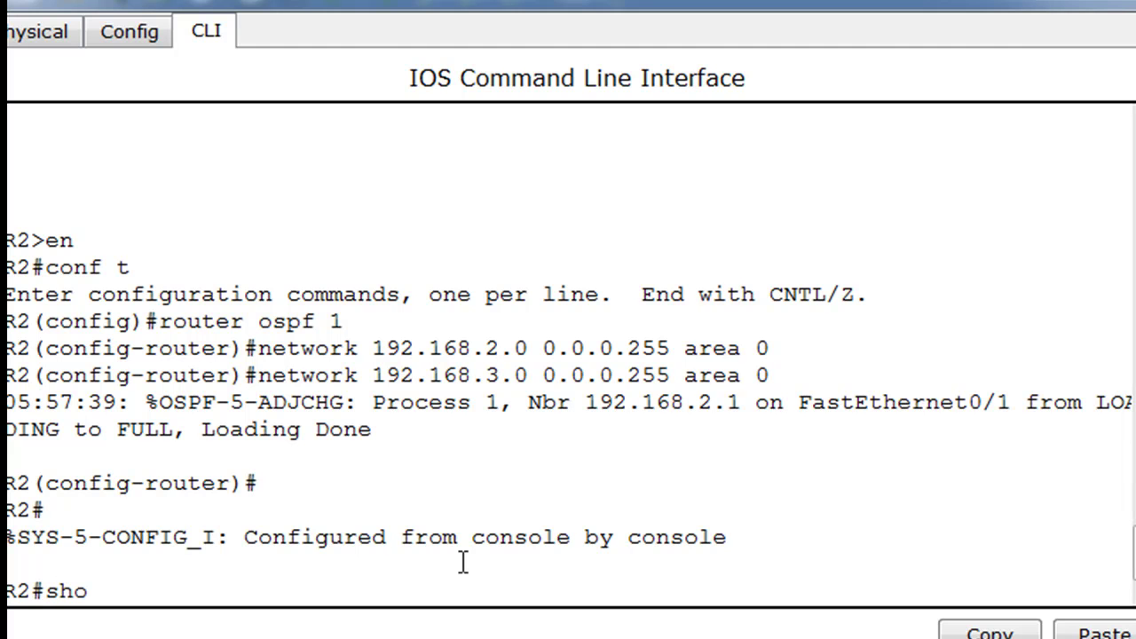
type("w ip route")
key("Return")
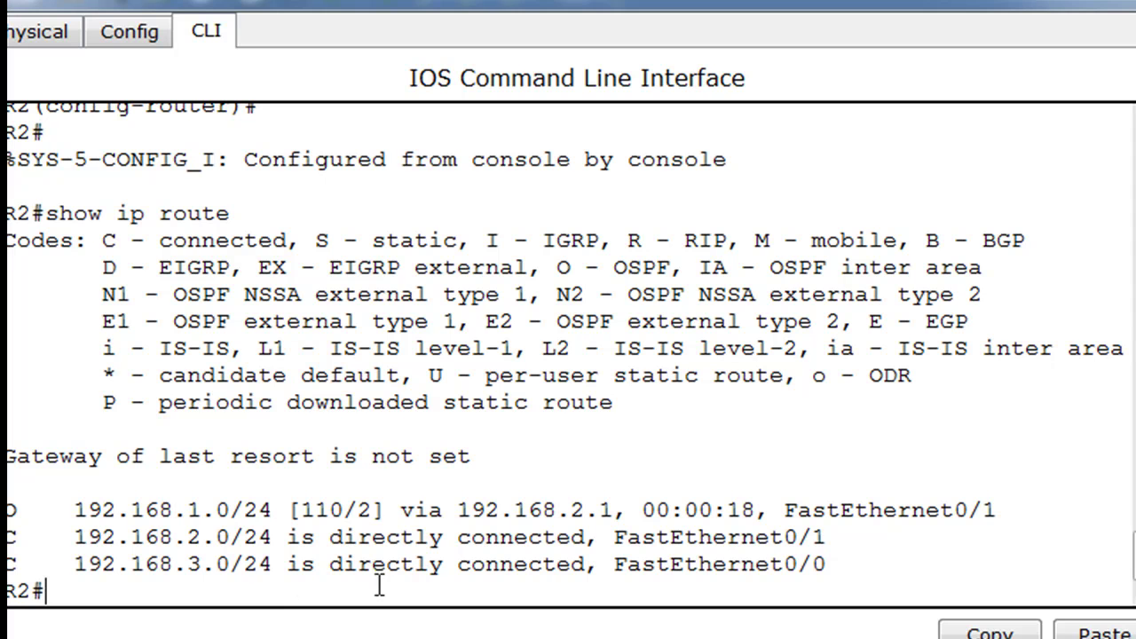
left_click_drag(204, 509, 189, 509)
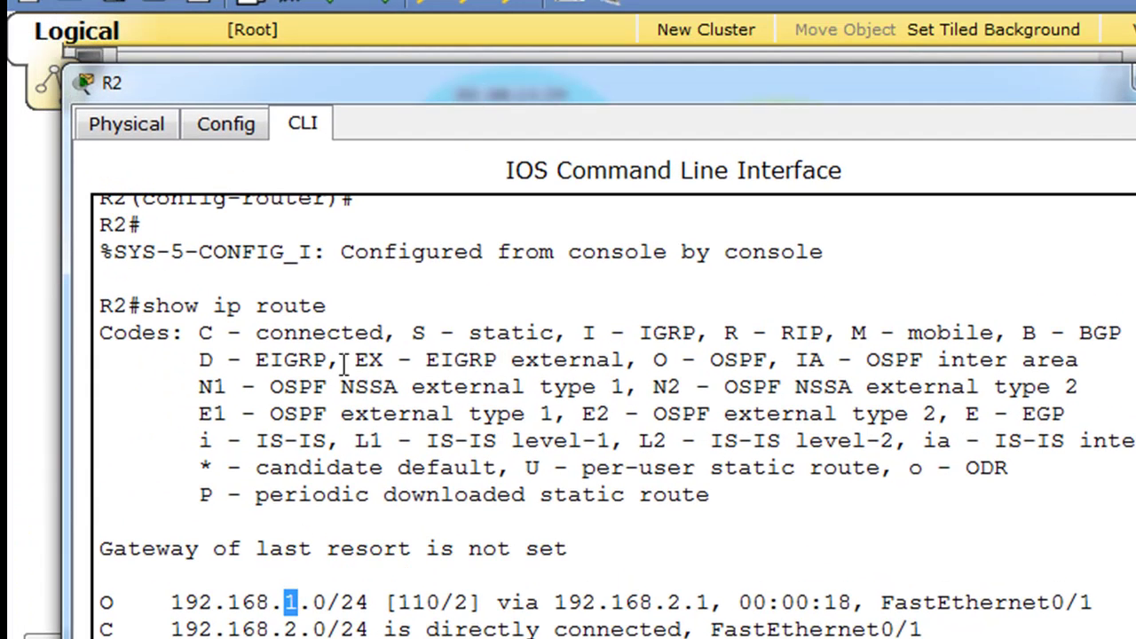
left_click_drag(125, 557, 92, 558)
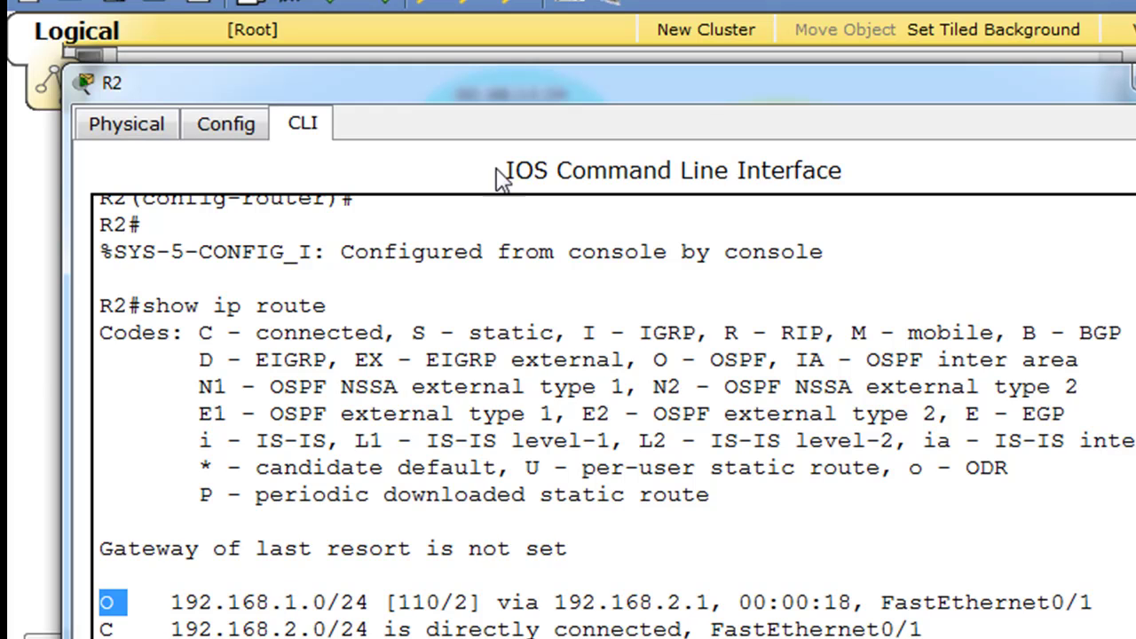
left_click_drag(561, 84, 539, 633)
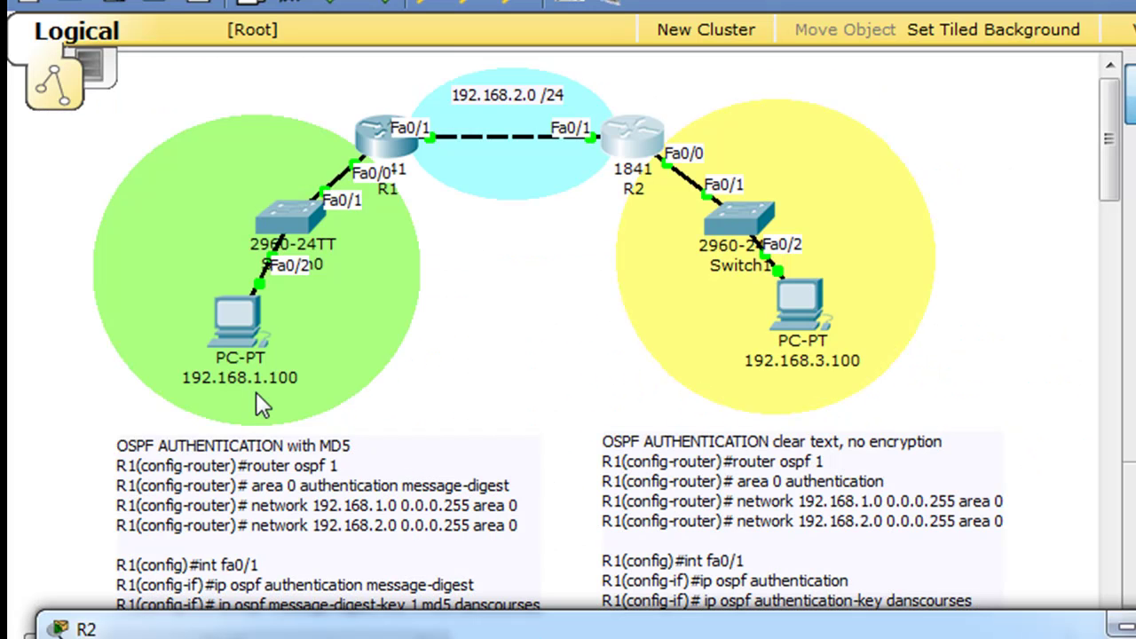
- From the 192.168.1.100 PC's command prompt, ping 192.168.3.100
left_click_drag(464, 621, 447, 484)
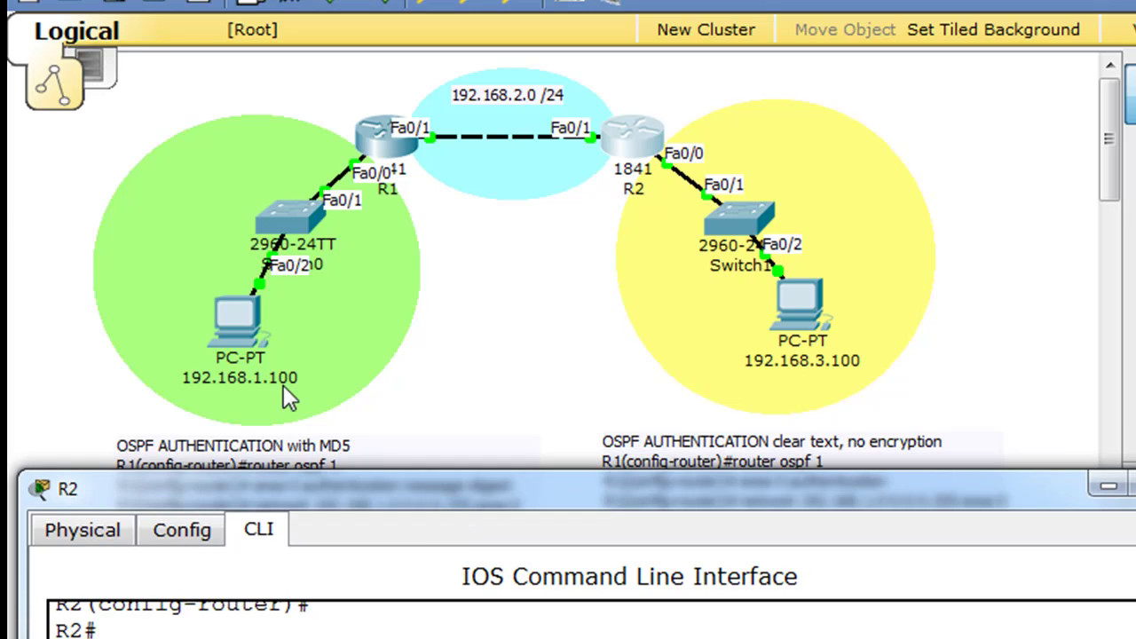
left_click(250, 314)
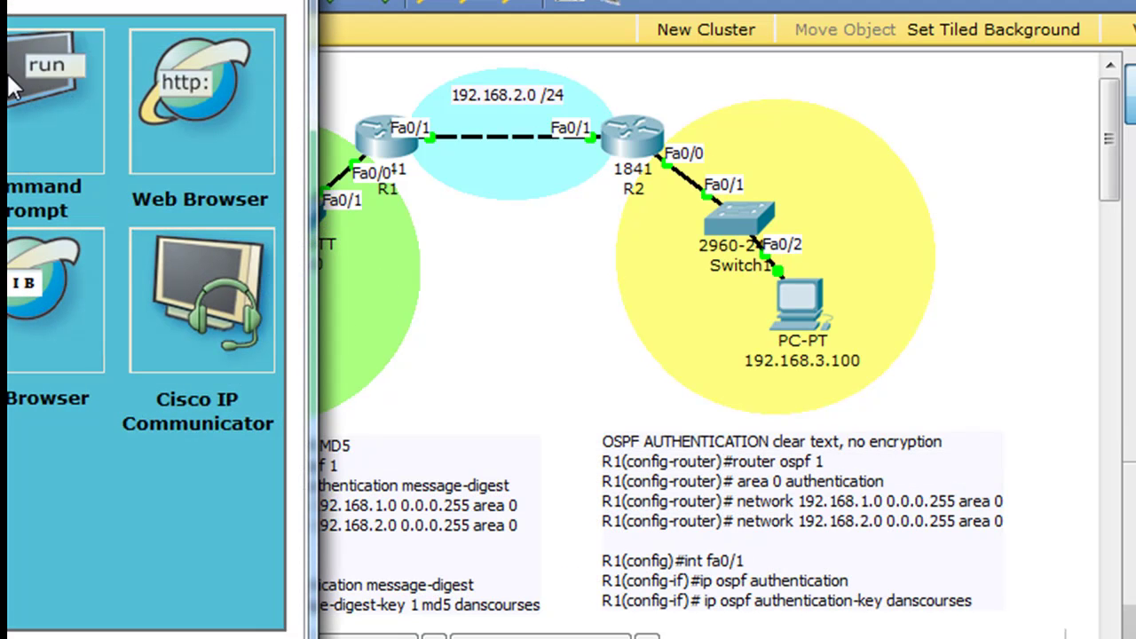
left_click(16, 87)
left_click_drag(8, 4, 655, 100)
type("ping")
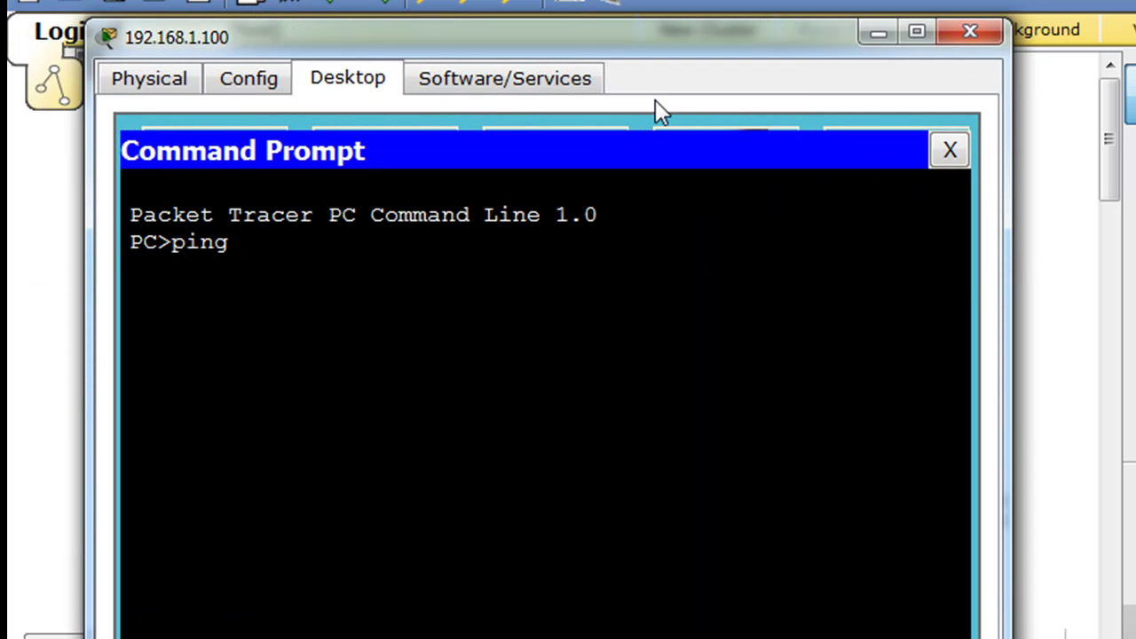
type(" 192.16")
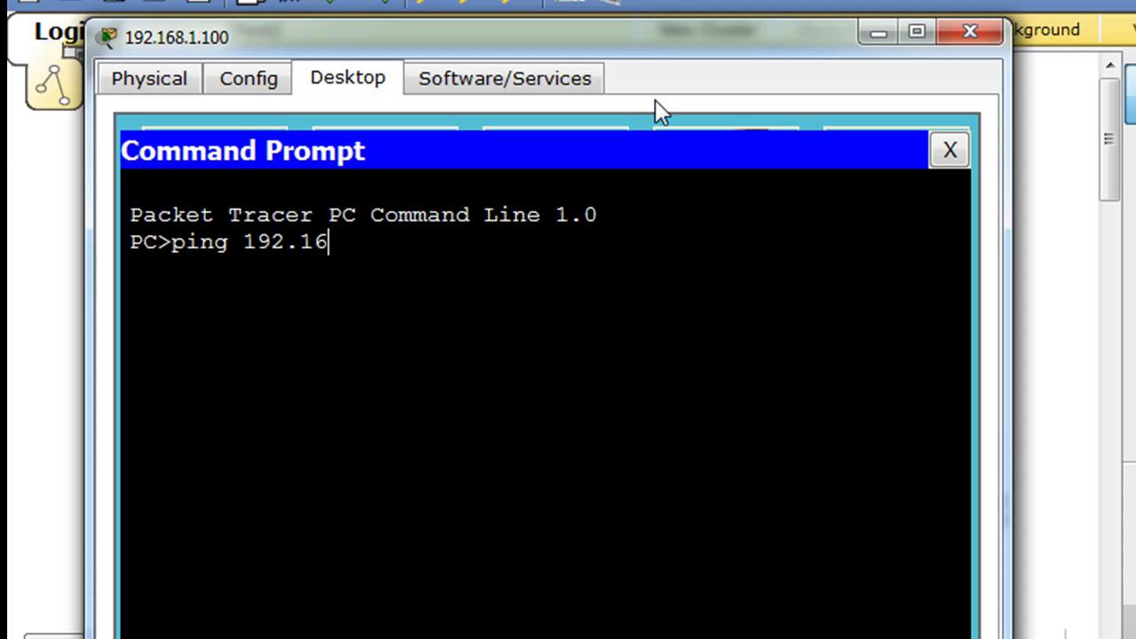
type("8.3.100")
key("Return")
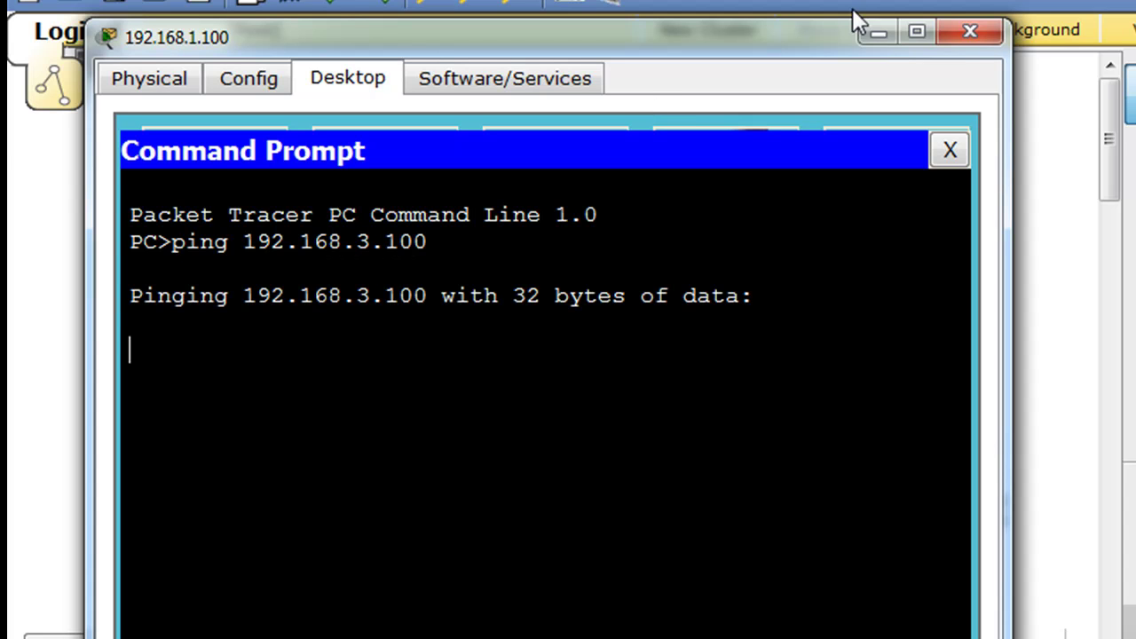
left_click_drag(791, 36, 797, 104)
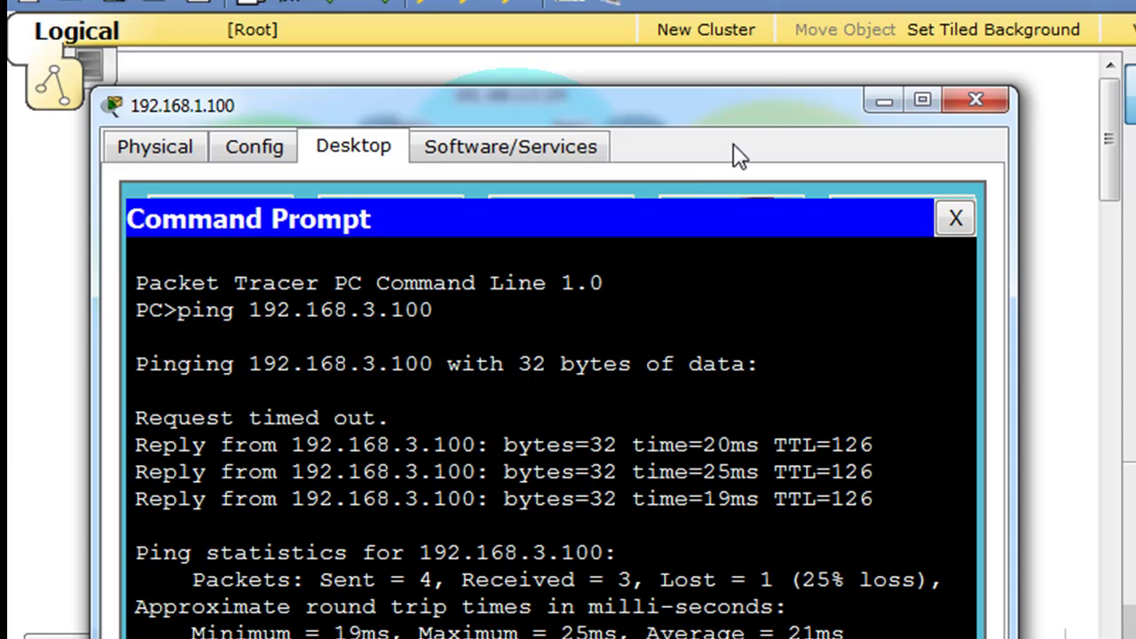
left_click_drag(771, 116, 626, 529)
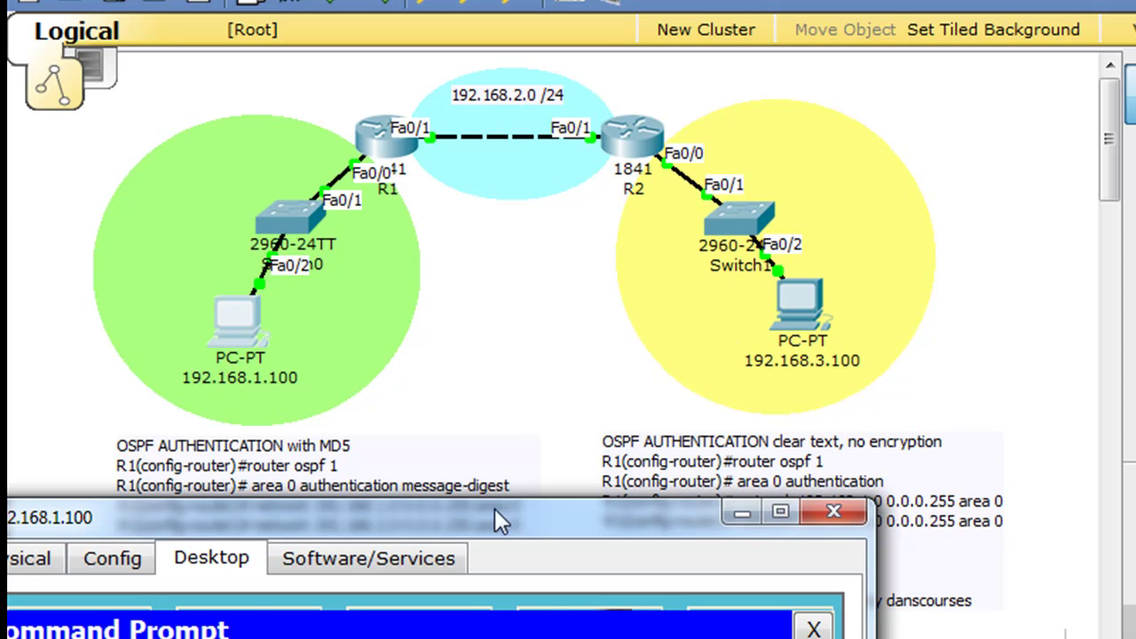
- Close the 192.168.1.100 PC window to reveal the topology and authentication notes
left_click_drag(480, 526, 636, 46)
left_click(980, 27)
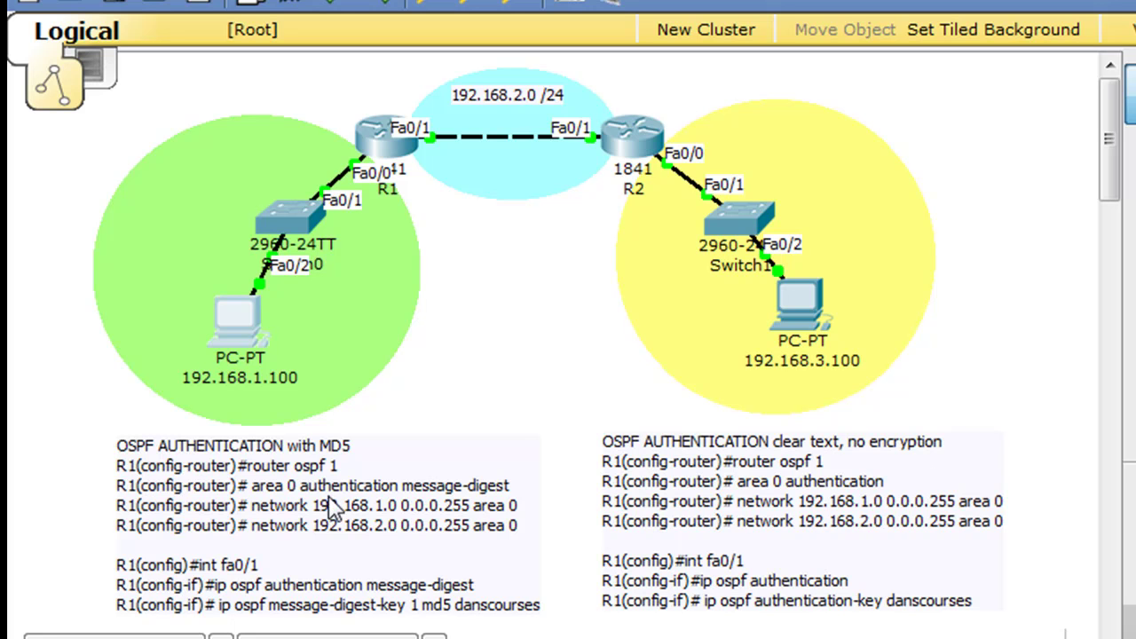
- Nudge the OSPF MD5 authentication note slightly upward
left_click_drag(325, 504, 327, 501)
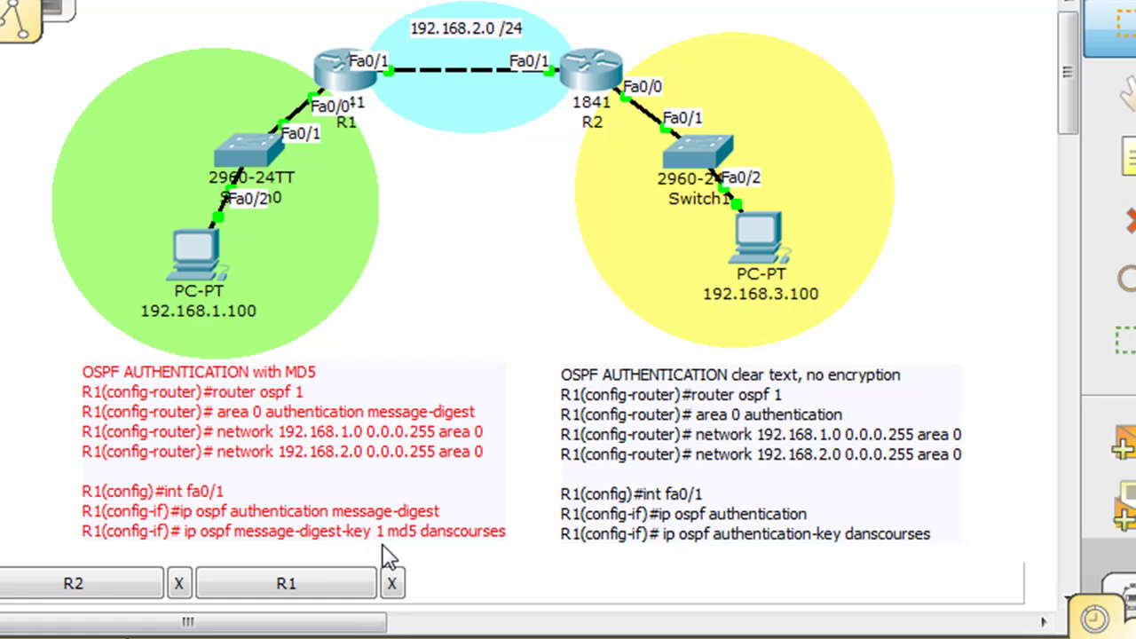
- Open R1's CLI and return to global configuration, discarding an area command typed at the wrong prompt
left_click(346, 89)
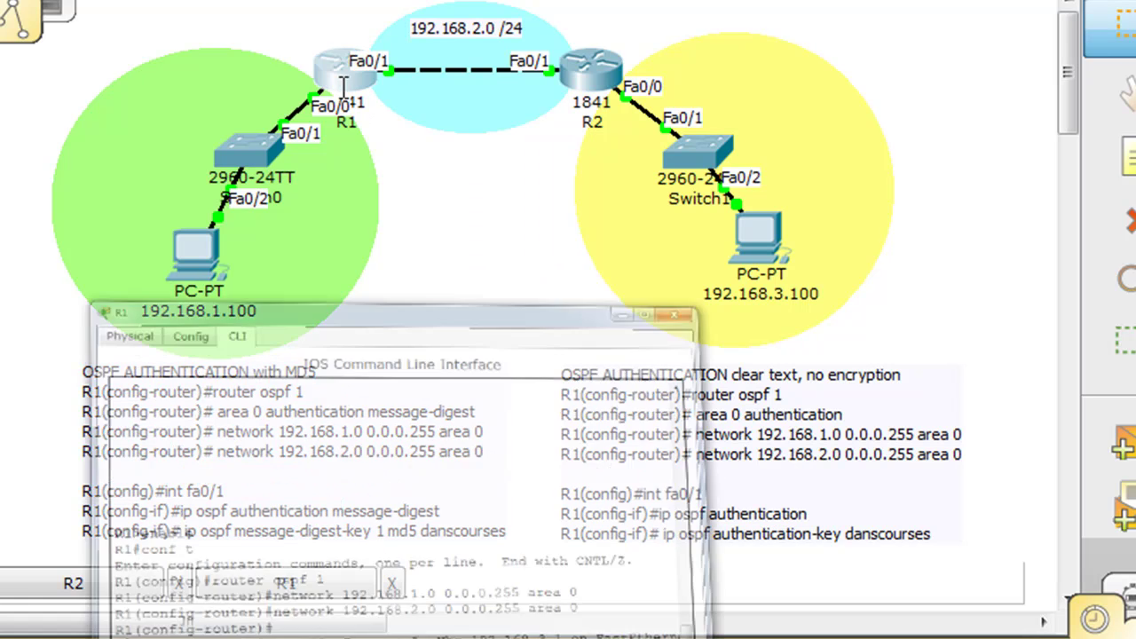
left_click_drag(524, 2, 1054, 0)
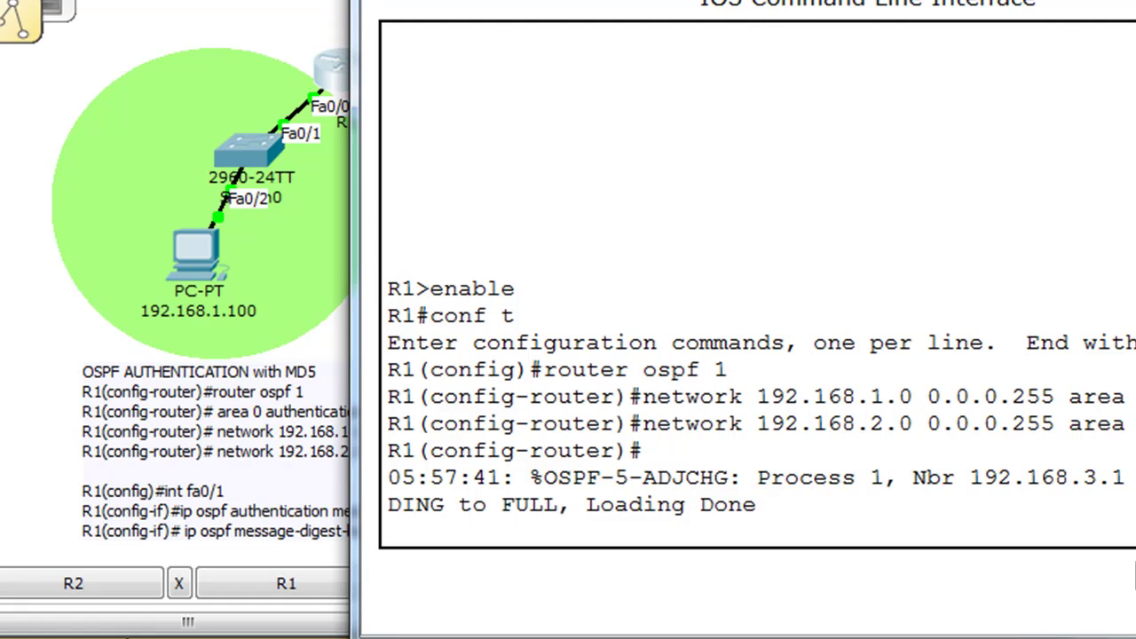
key("Return")
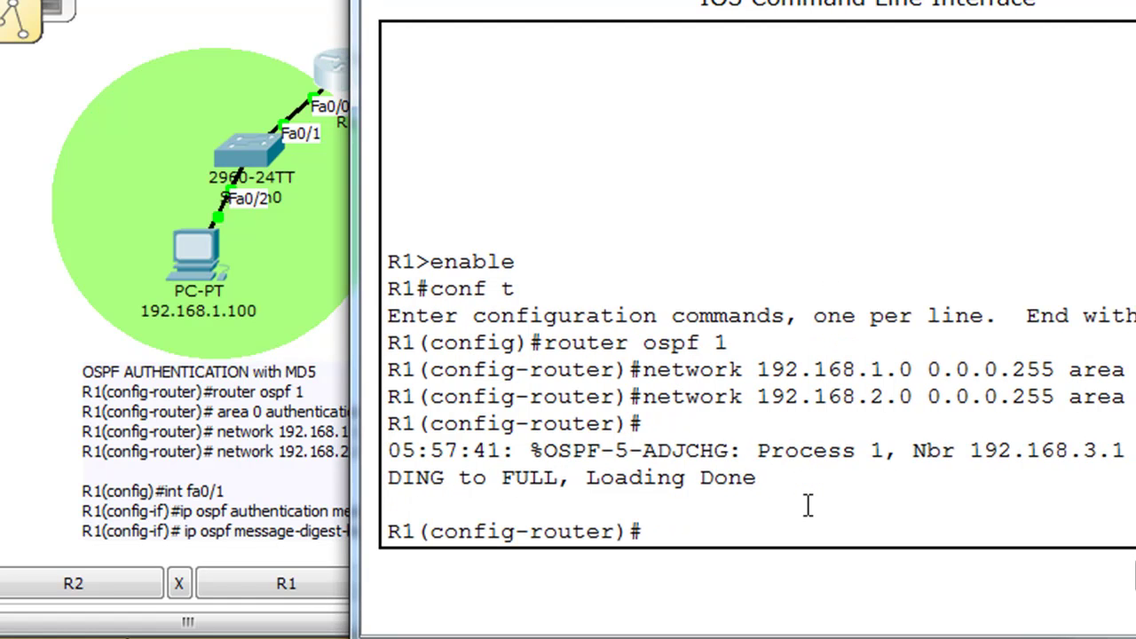
key("ctrl+z")
type("conf")
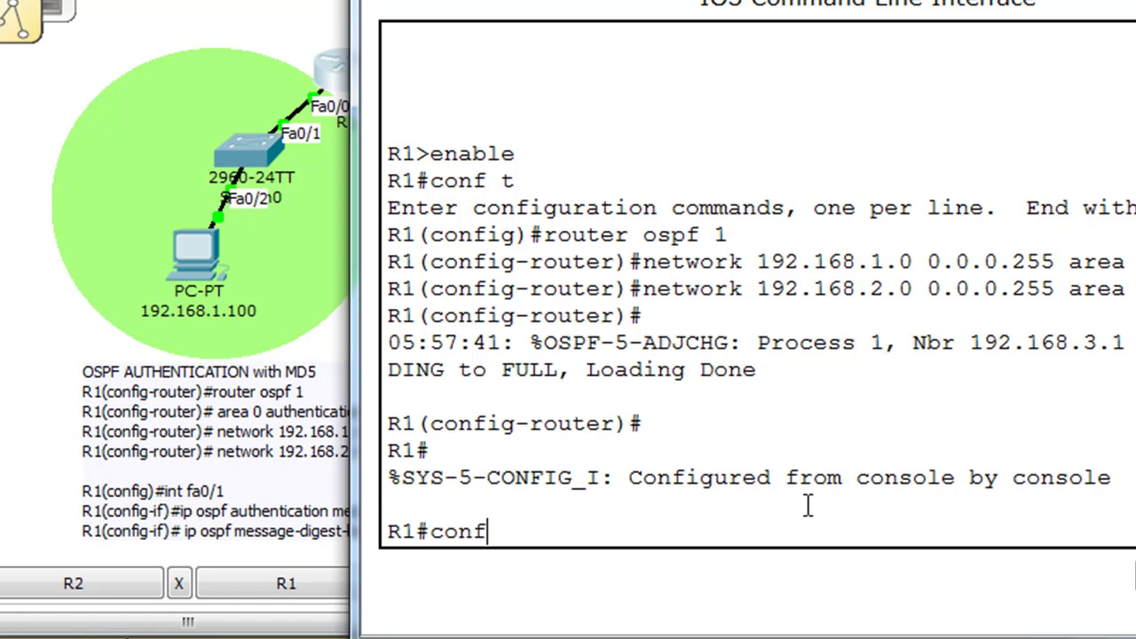
type(" t")
key("Return")
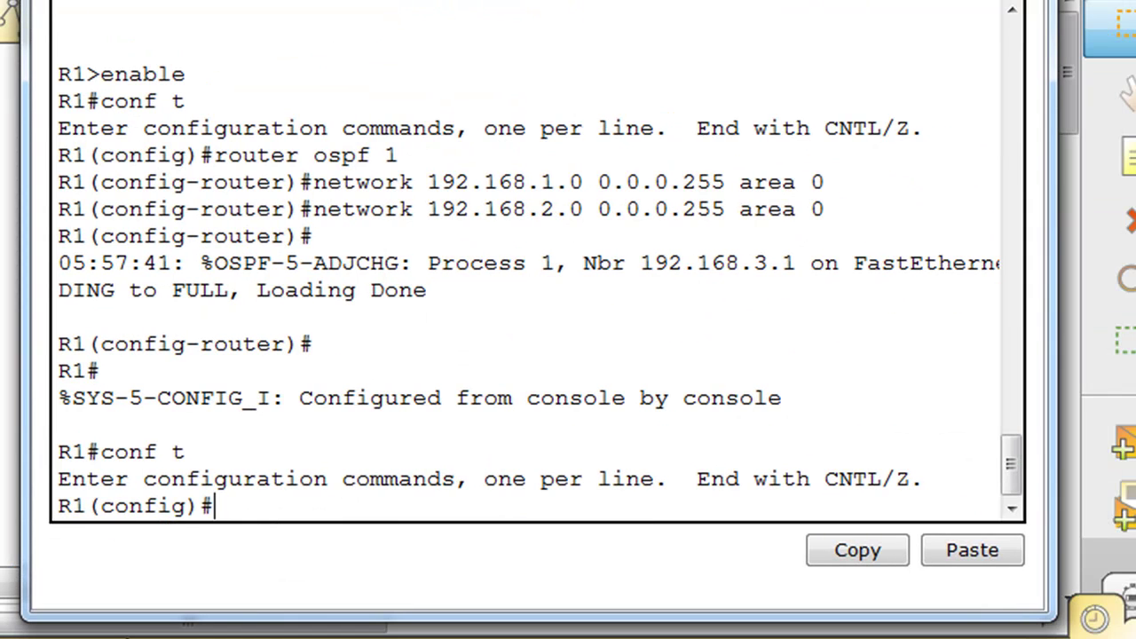
type("area 0 auth")
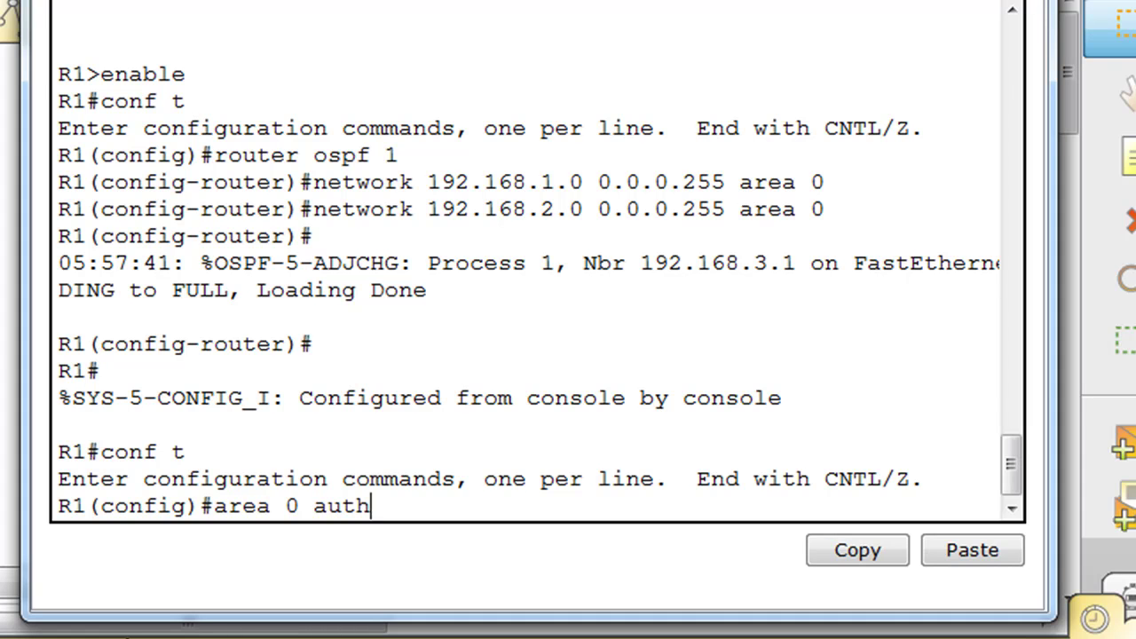
key("Tab")
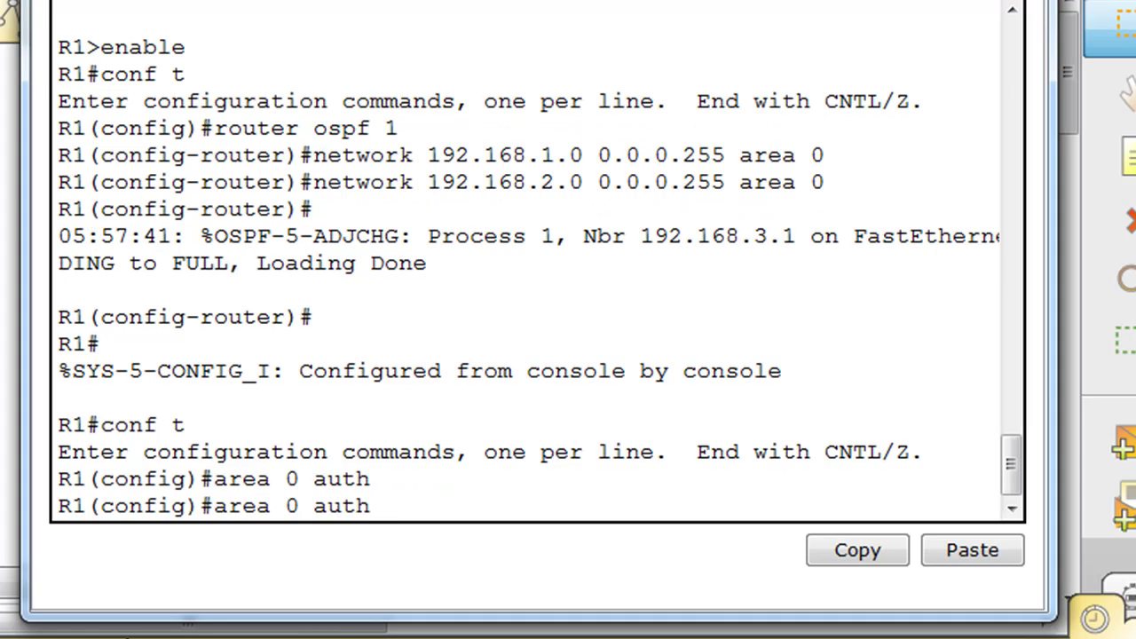
key("BackSpace")
key("BackSpace")
key("BackSpace")
key("BackSpace")
key("BackSpace")
key("BackSpace")
key("BackSpace")
key("BackSpace")
key("BackSpace")
key("BackSpace")
key("BackSpace")
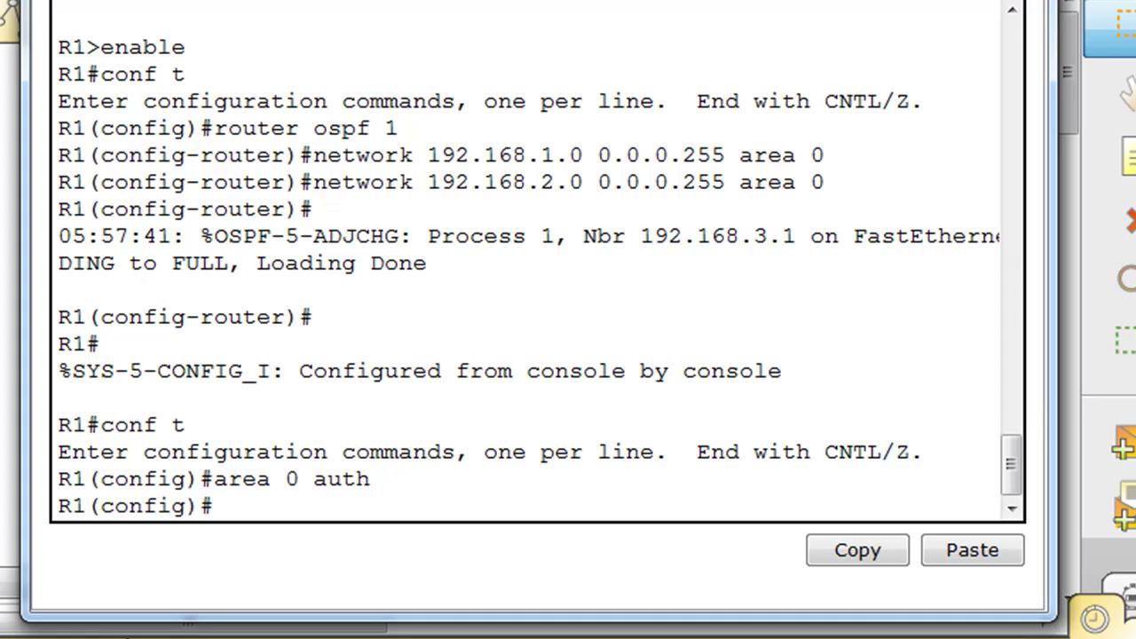
- Under router ospf 1, enable area 0 authentication message-digest
type("router")
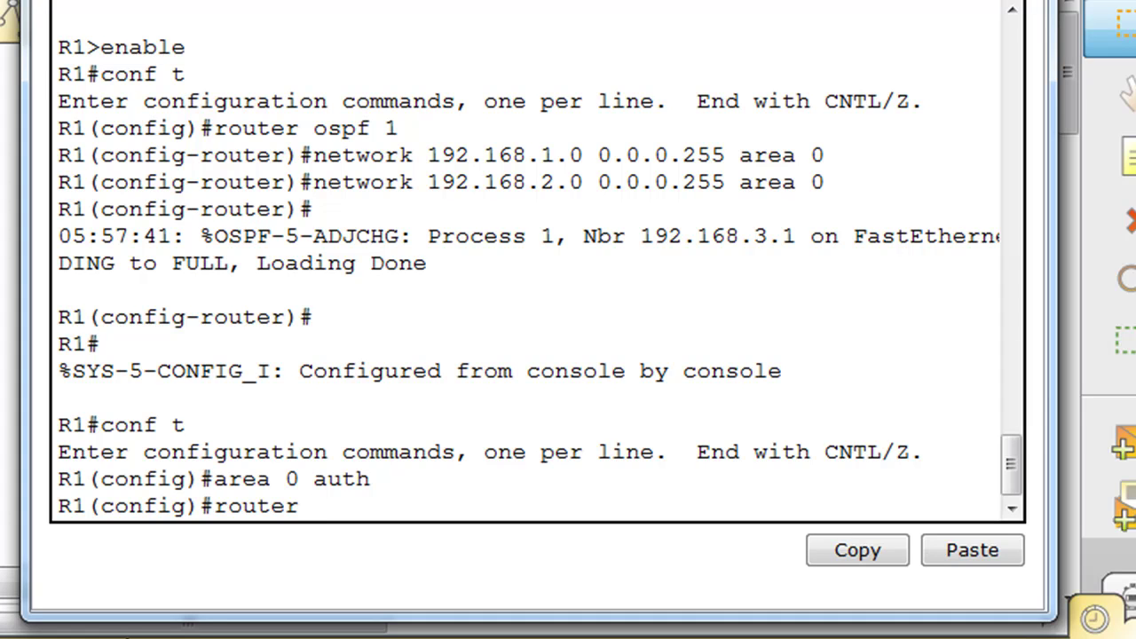
type(" ospf 1")
key("Return")
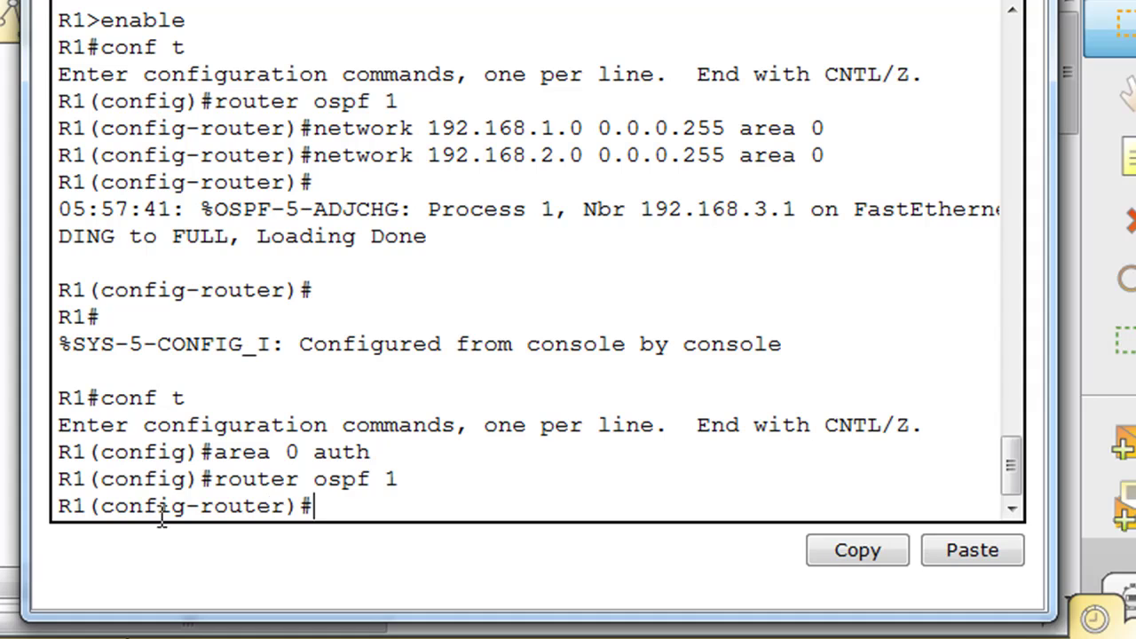
type("area 0 auth")
key("Tab")
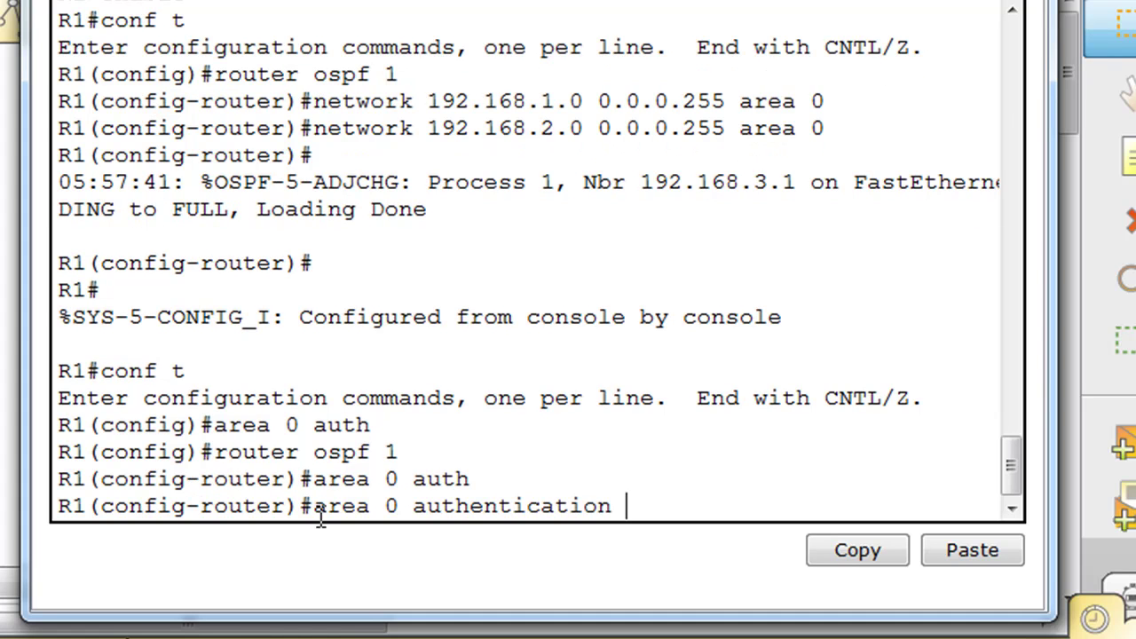
type("mes")
key("Tab")
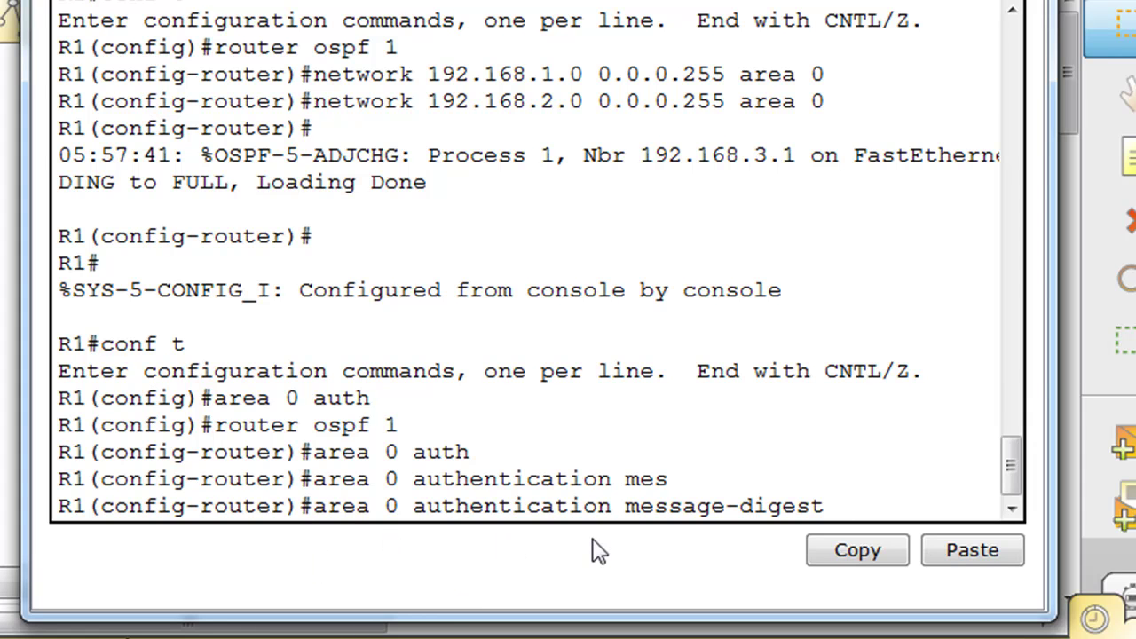
key("Return")
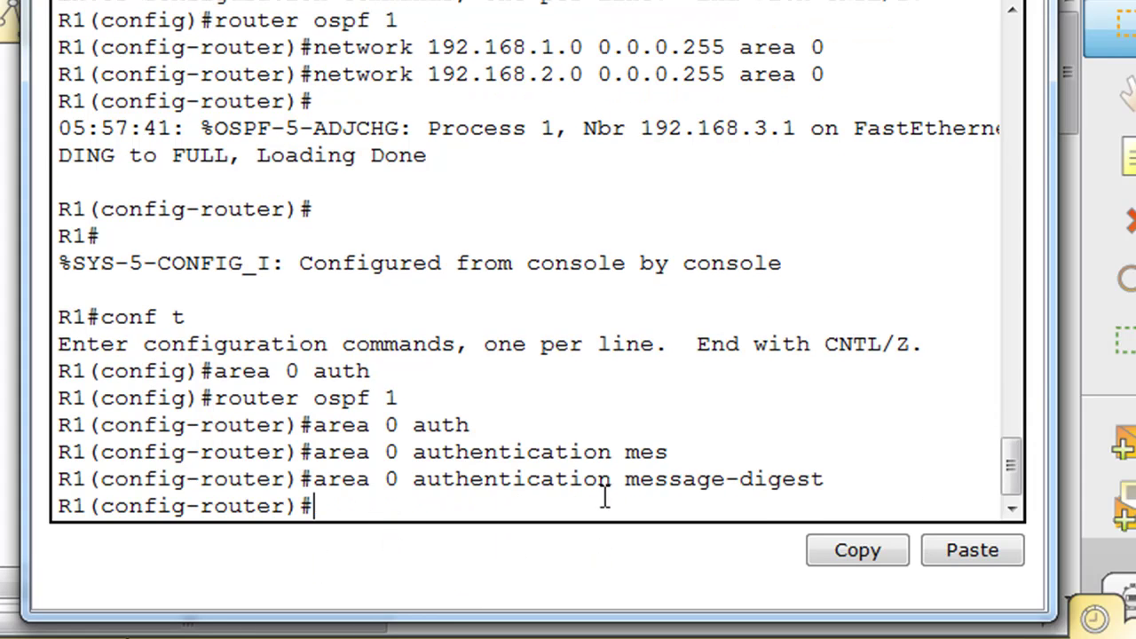
left_click_drag(604, 497, 327, 424)
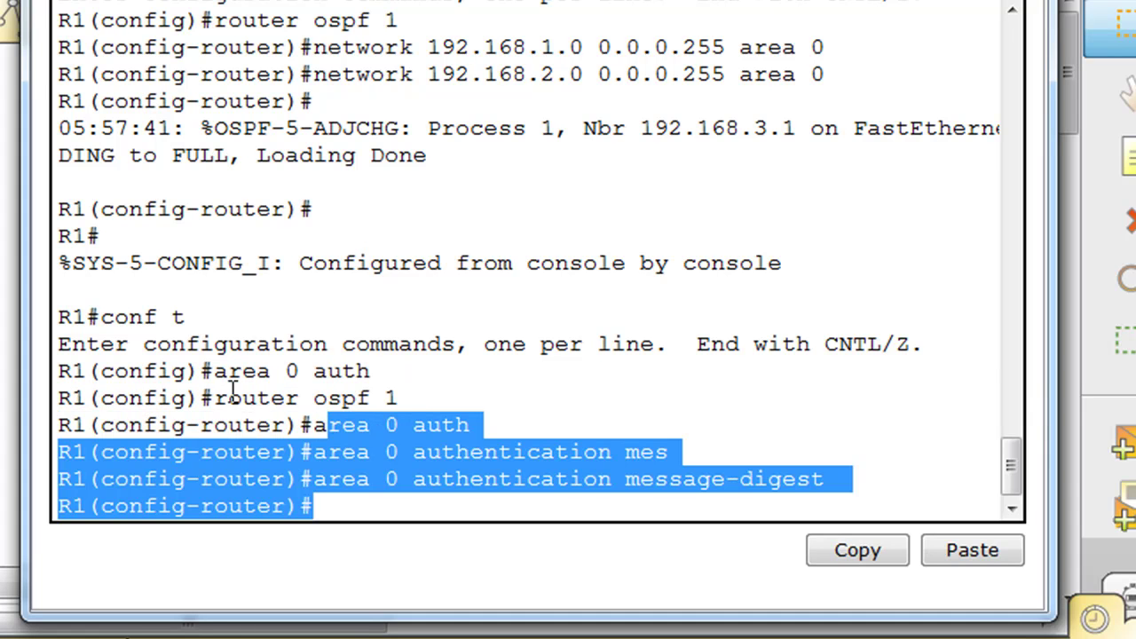
double_click(391, 398)
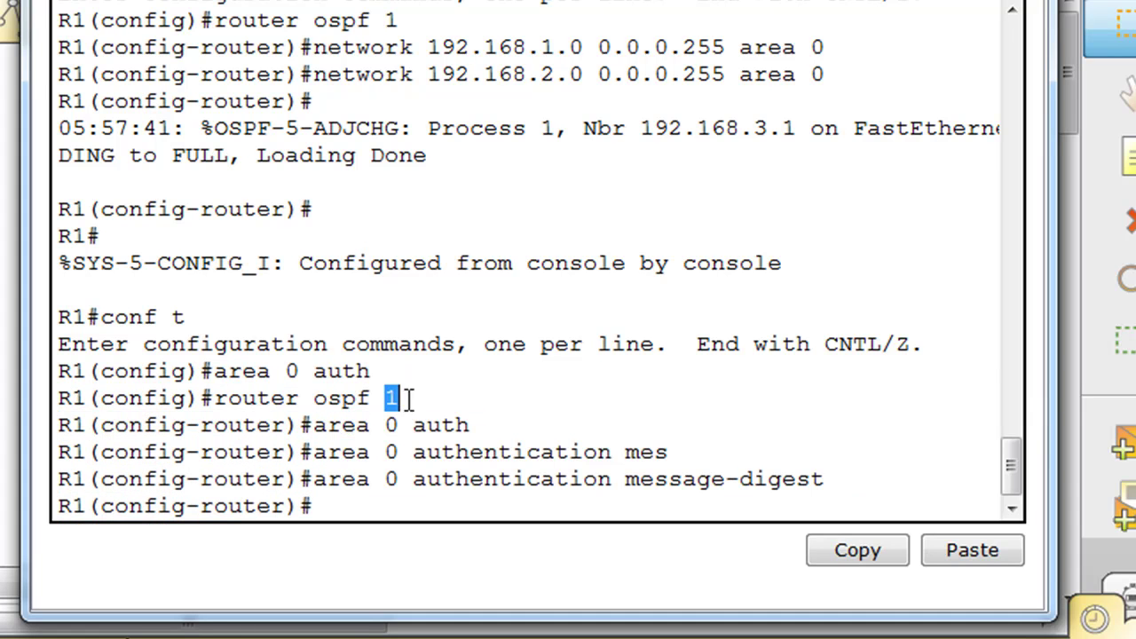
- Return to global configuration on R1 and enter interface fa0/1
left_click(443, 508)
key("ctrl+z")
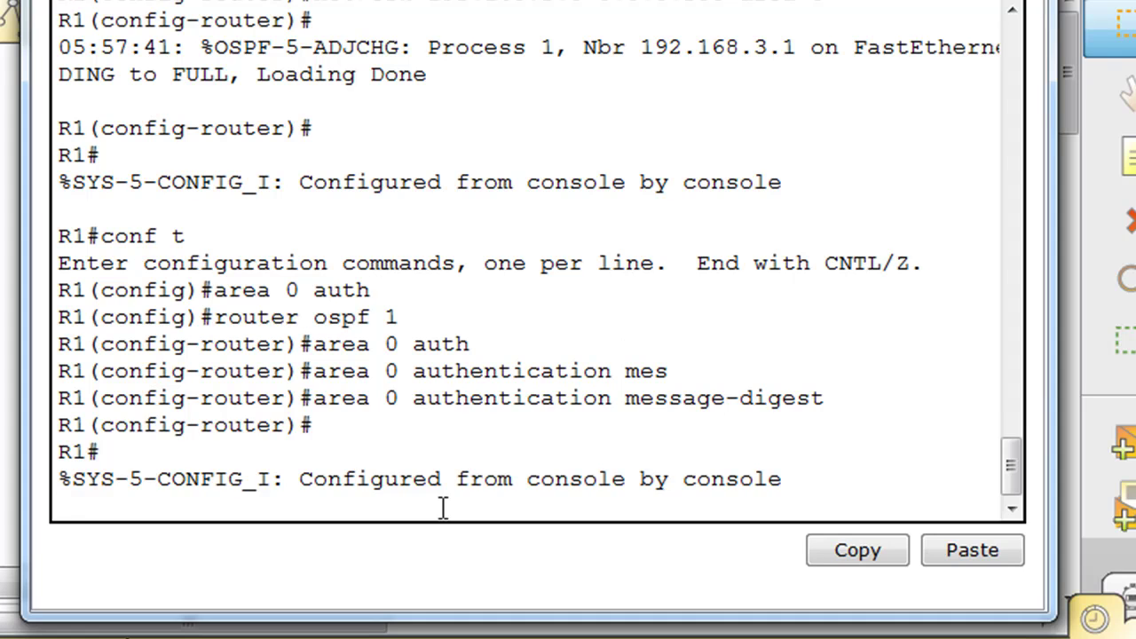
type("conf t")
key("Return")
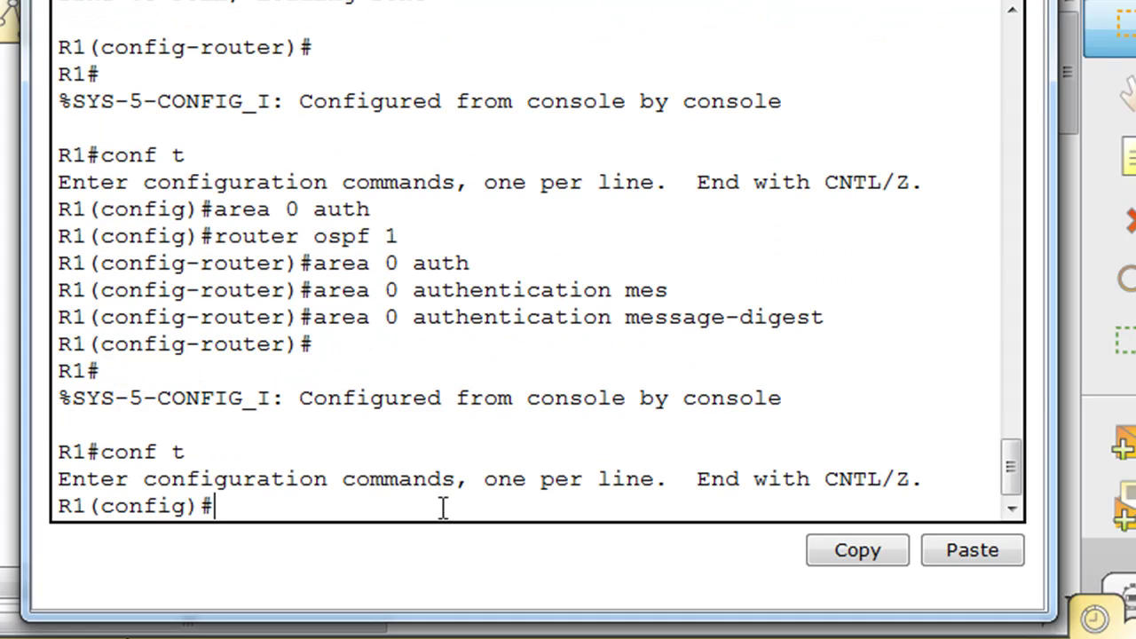
type("int fa")
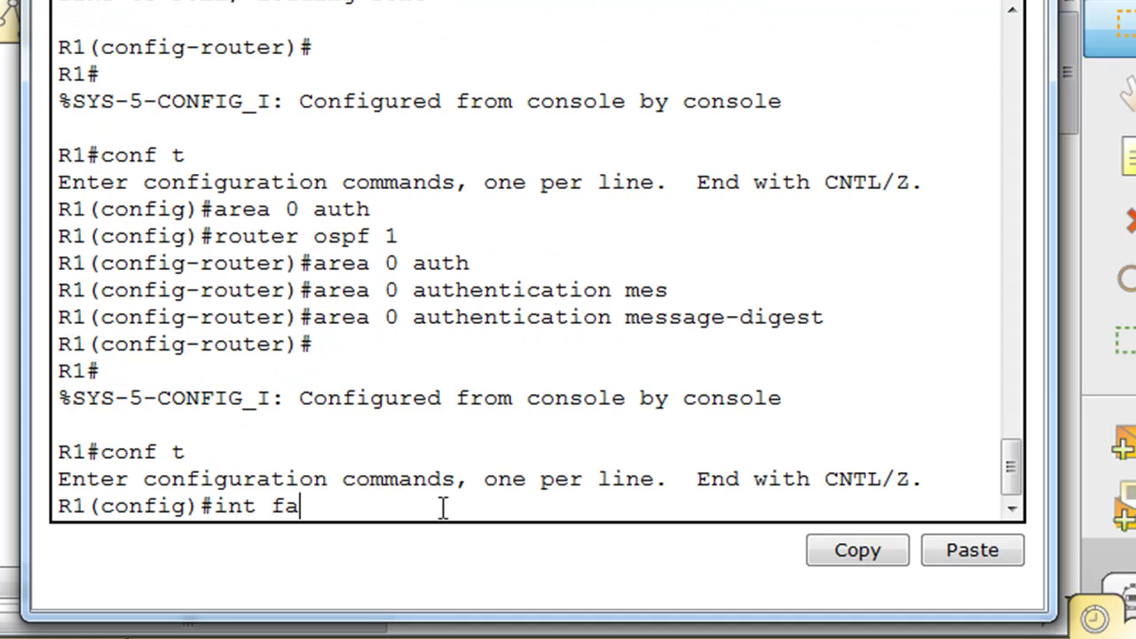
type("0/1")
key("Return")
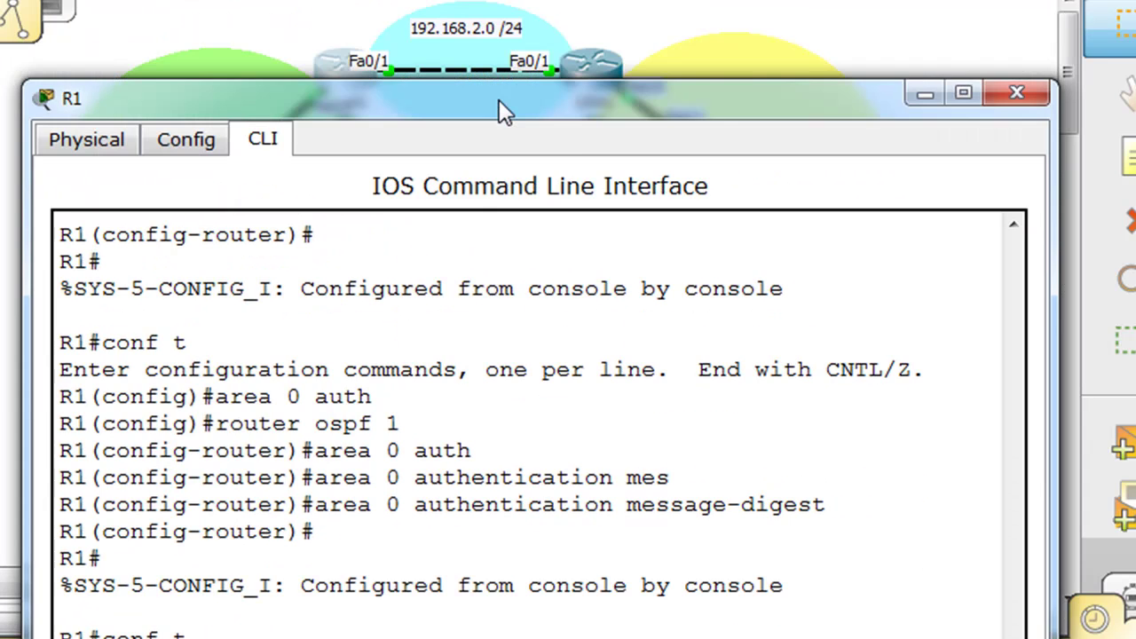
left_click_drag(503, 109, 463, 543)
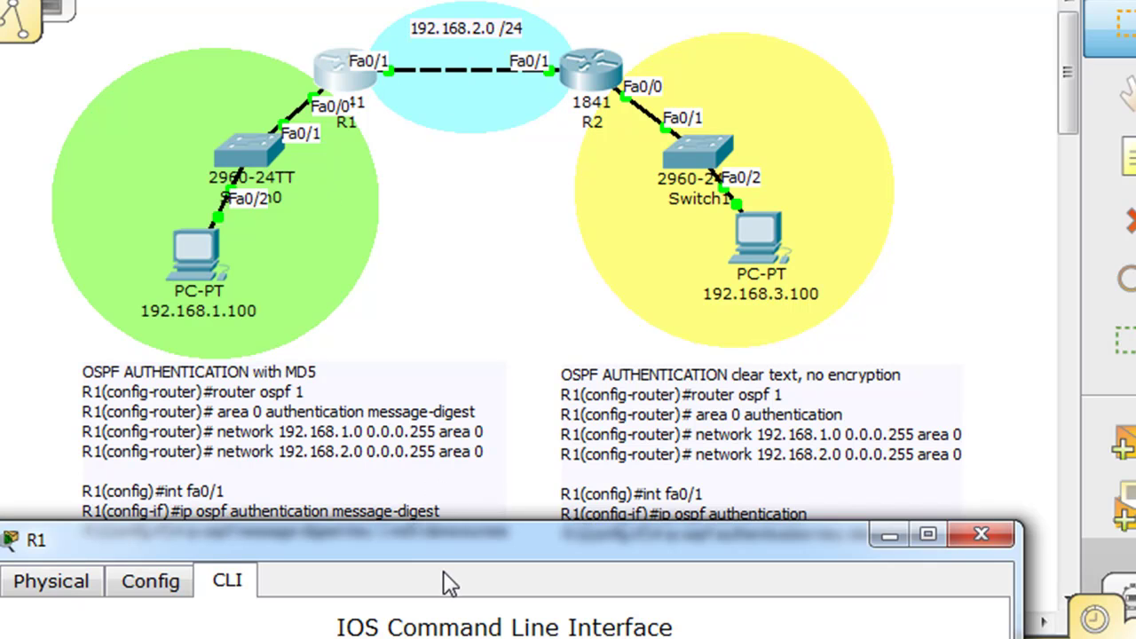
left_click_drag(450, 545, 417, 0)
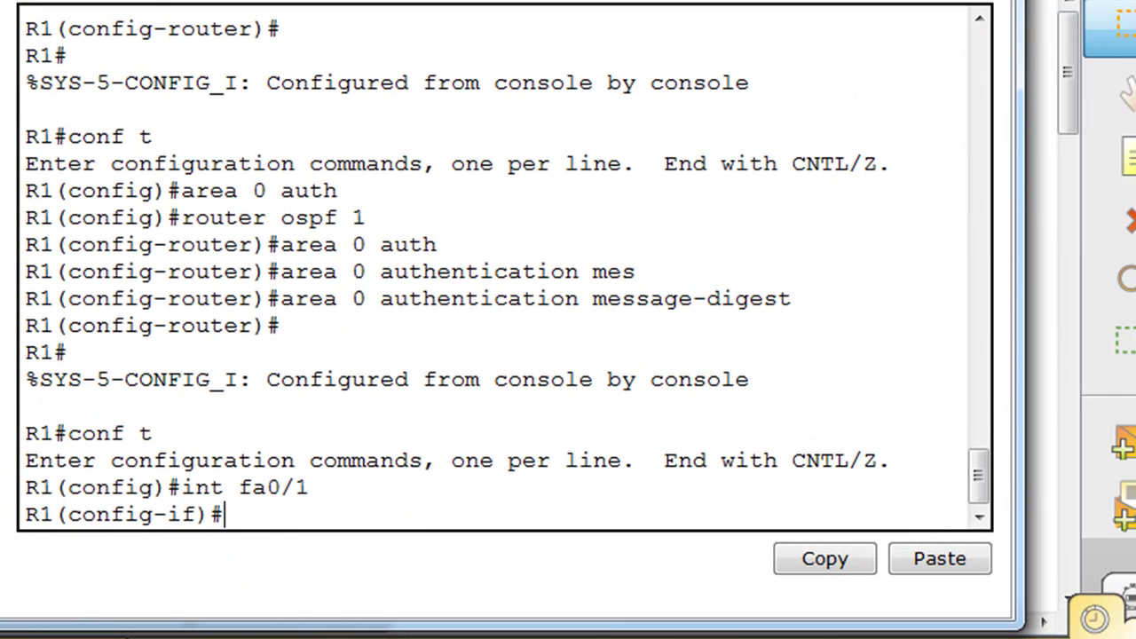
- Apply ip ospf authentication message-digest on fa0/1
type("ip osp")
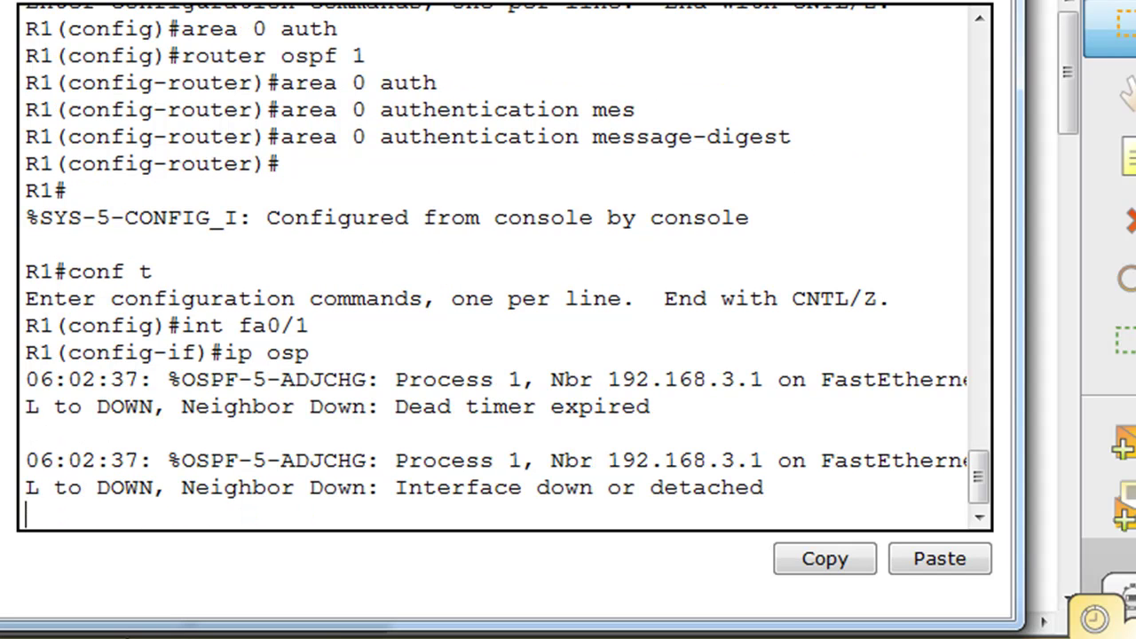
type("f")
key("Return")
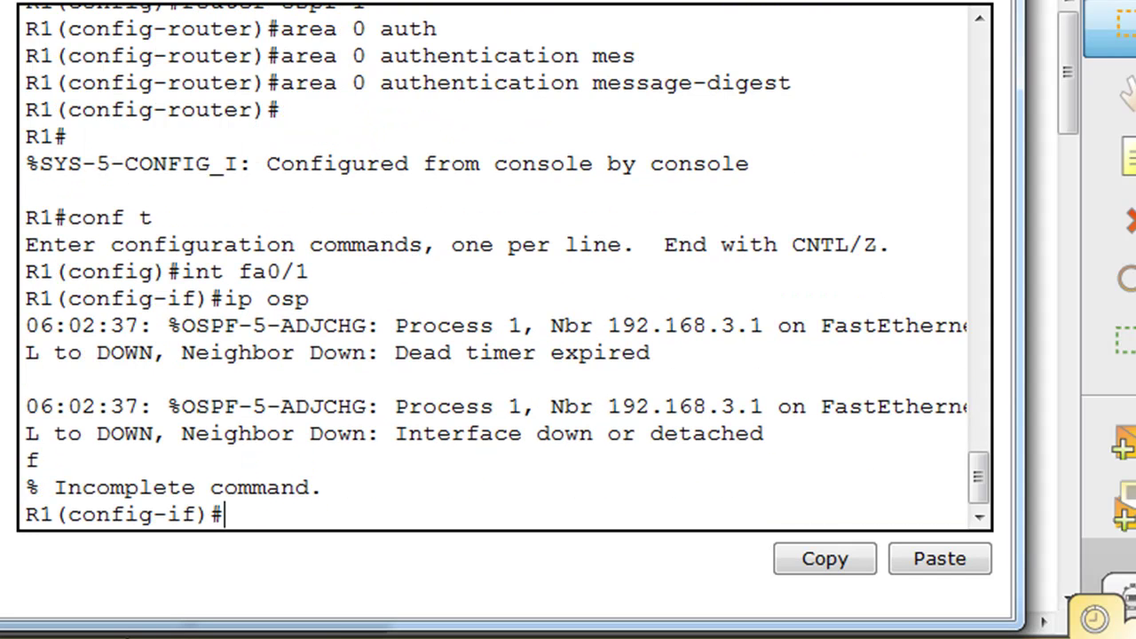
key("Up")
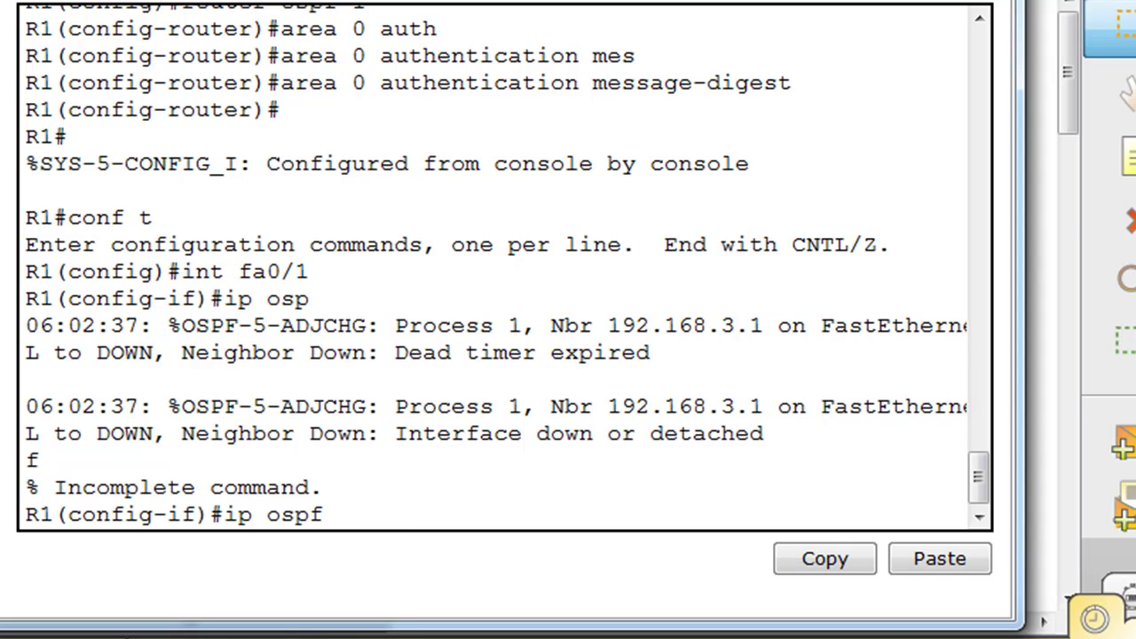
type("auth")
key("Tab")
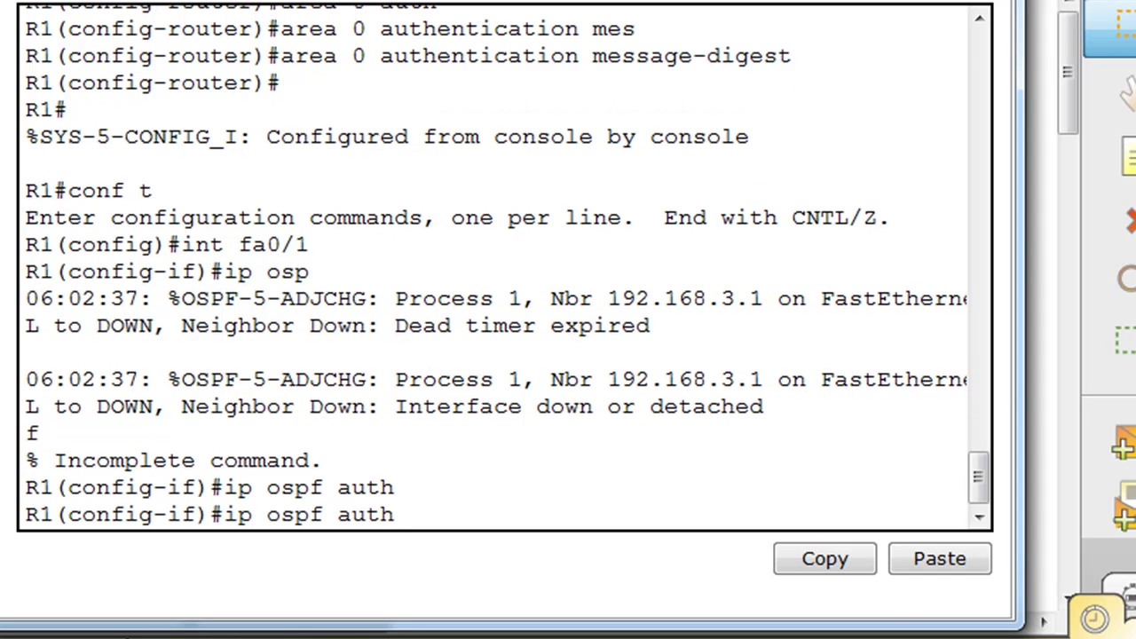
key("BackSpace")
key("BackSpace")
key("BackSpace")
key("BackSpace")
left_click_drag(438, 0, 473, 558)
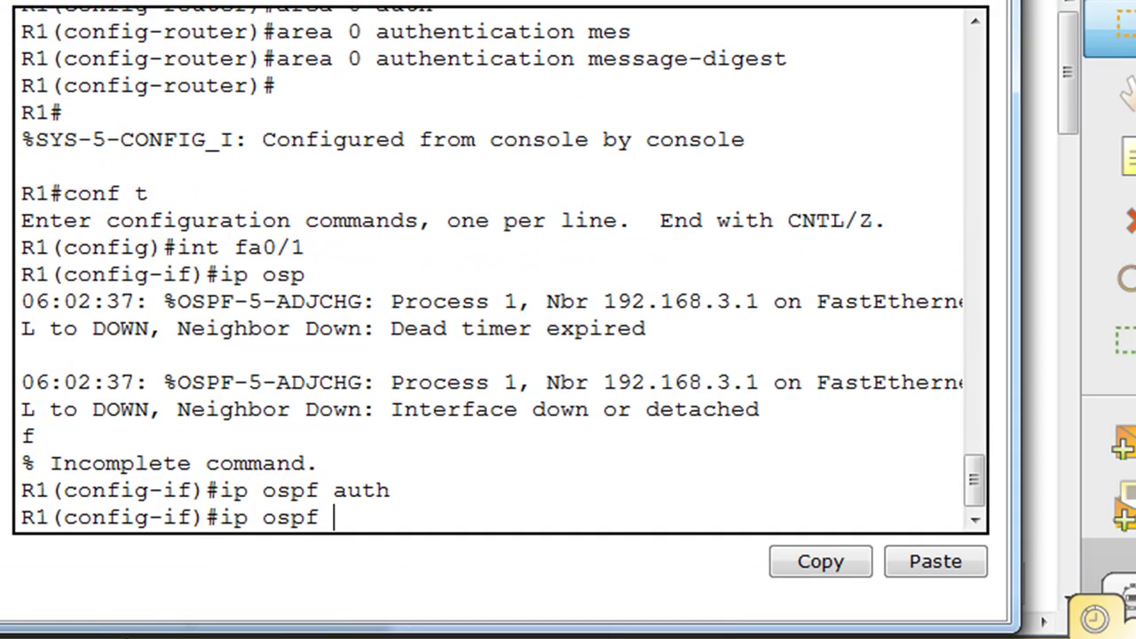
type("authenticatio")
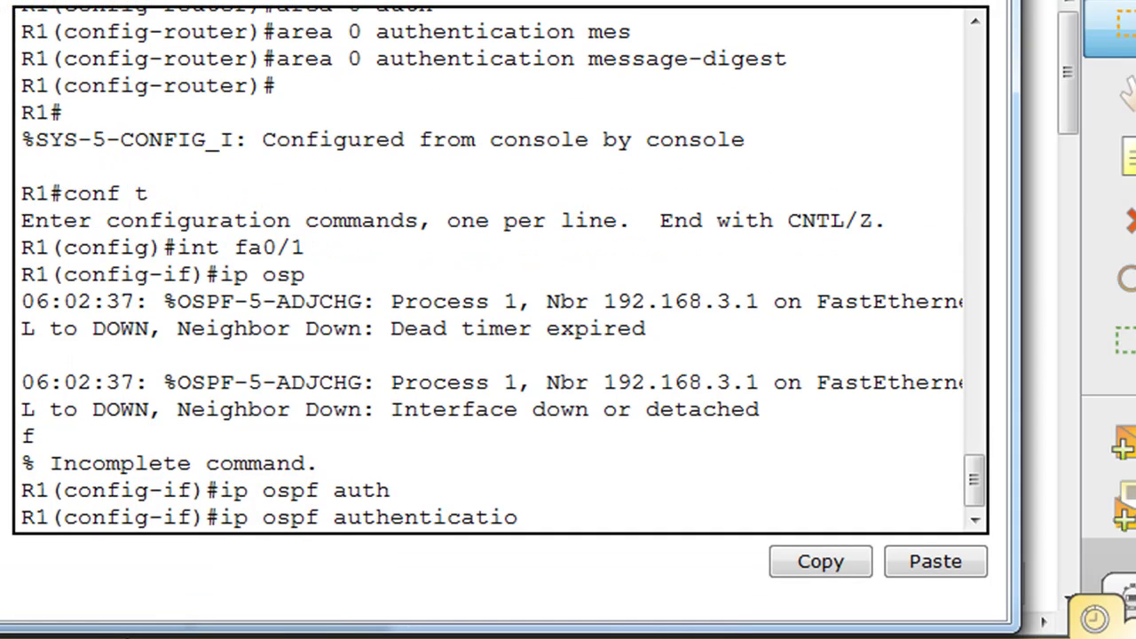
type("n mess")
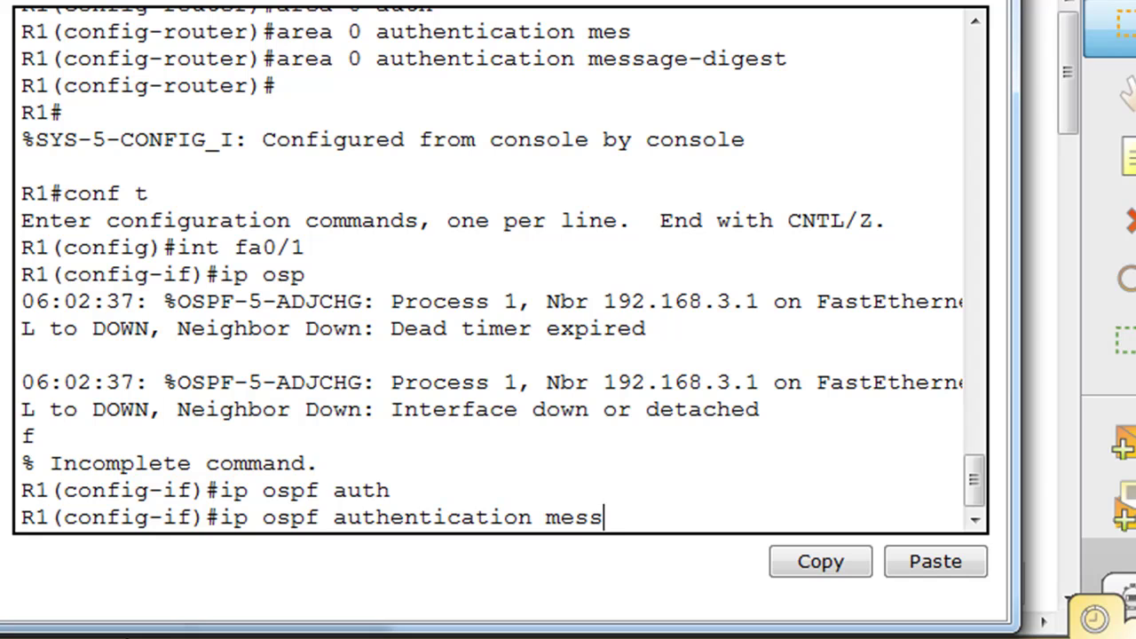
type("age-digest")
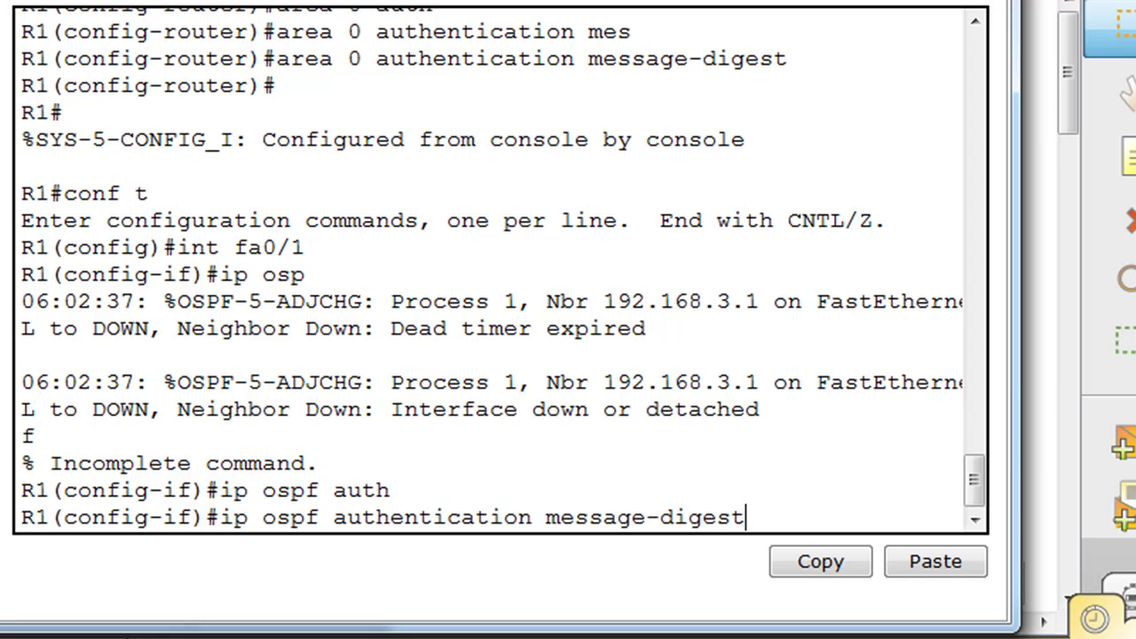
key("Return")
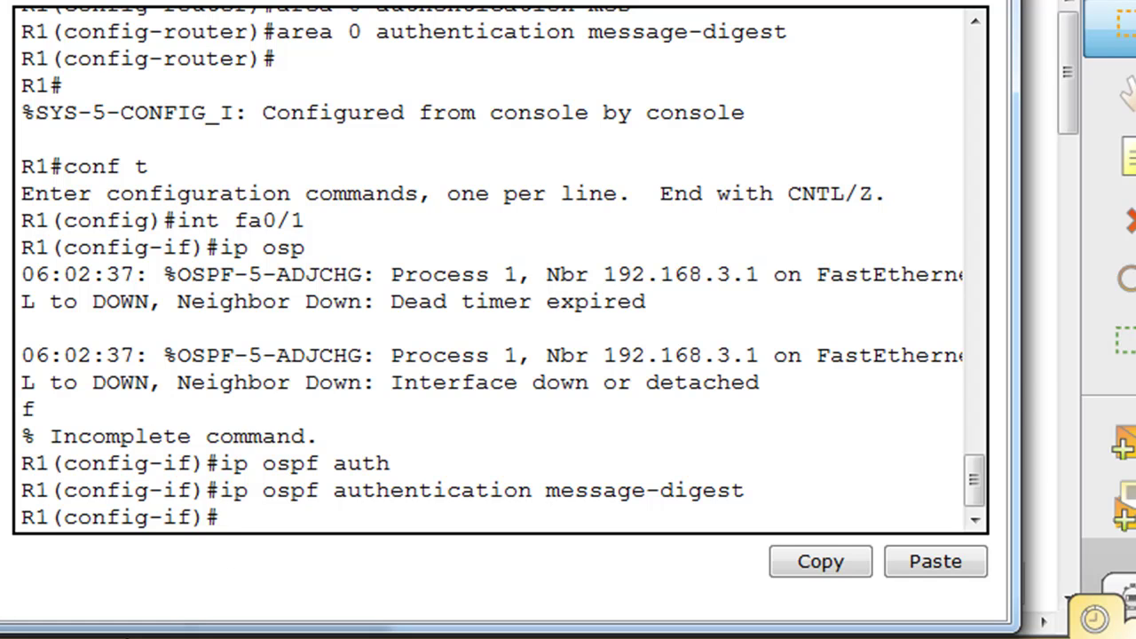
- Configure ip ospf message-digest-key 1 md5 with the shared key on R1's fa0/1
left_click_drag(448, 0, 478, 581)
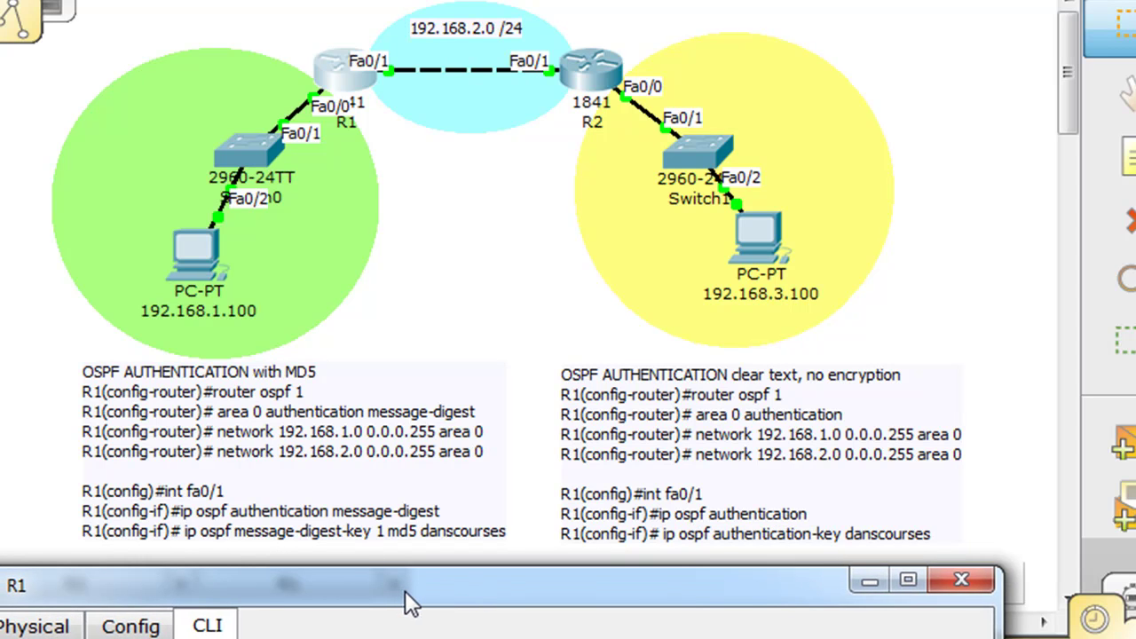
left_click_drag(402, 590, 517, 222)
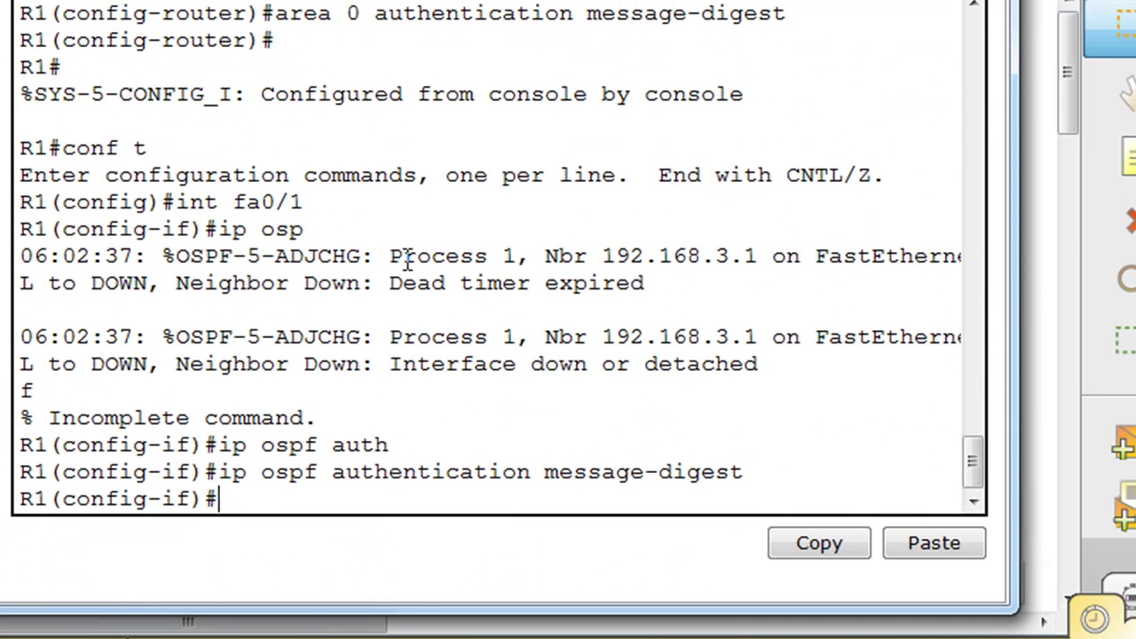
type("ip os")
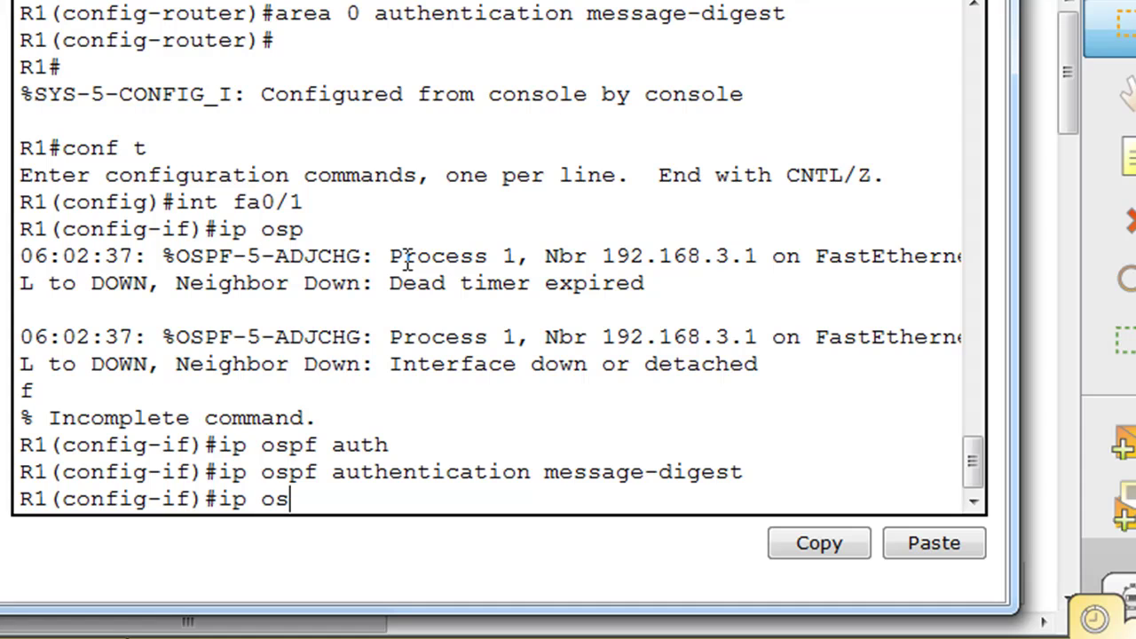
type("pf mess")
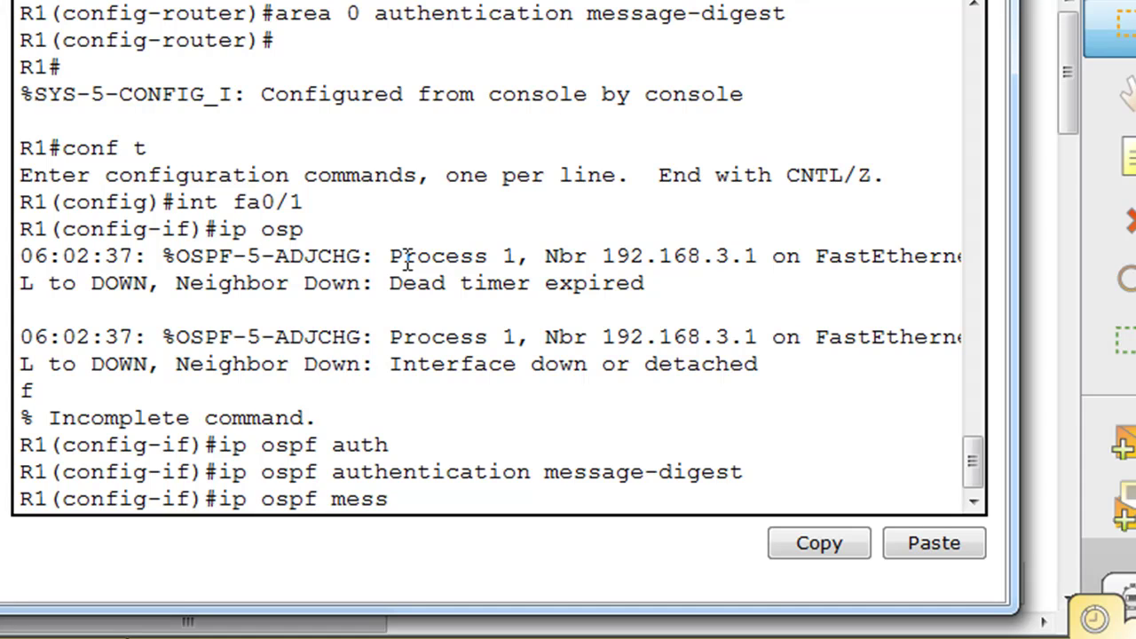
key("Tab")
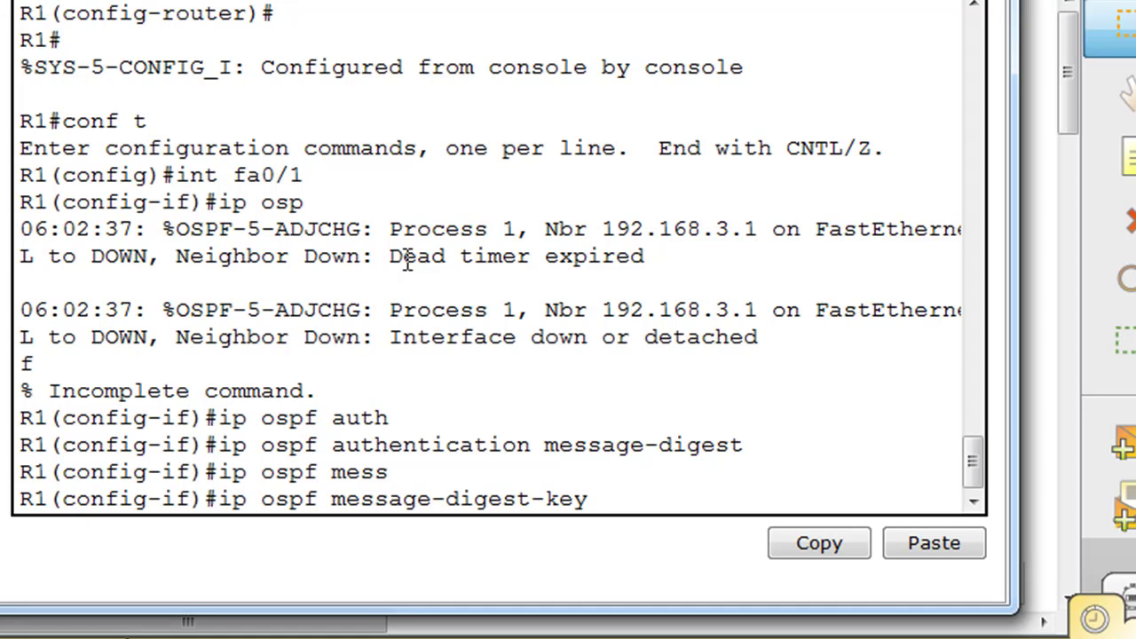
type("1 md5 dansc")
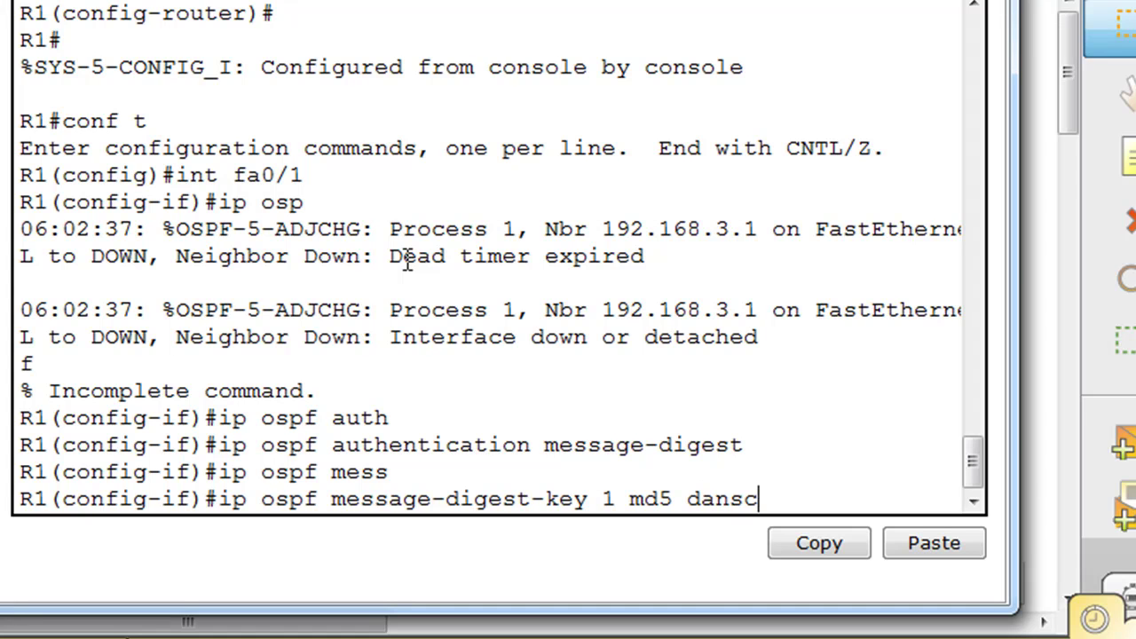
type("ourses")
key("Return")
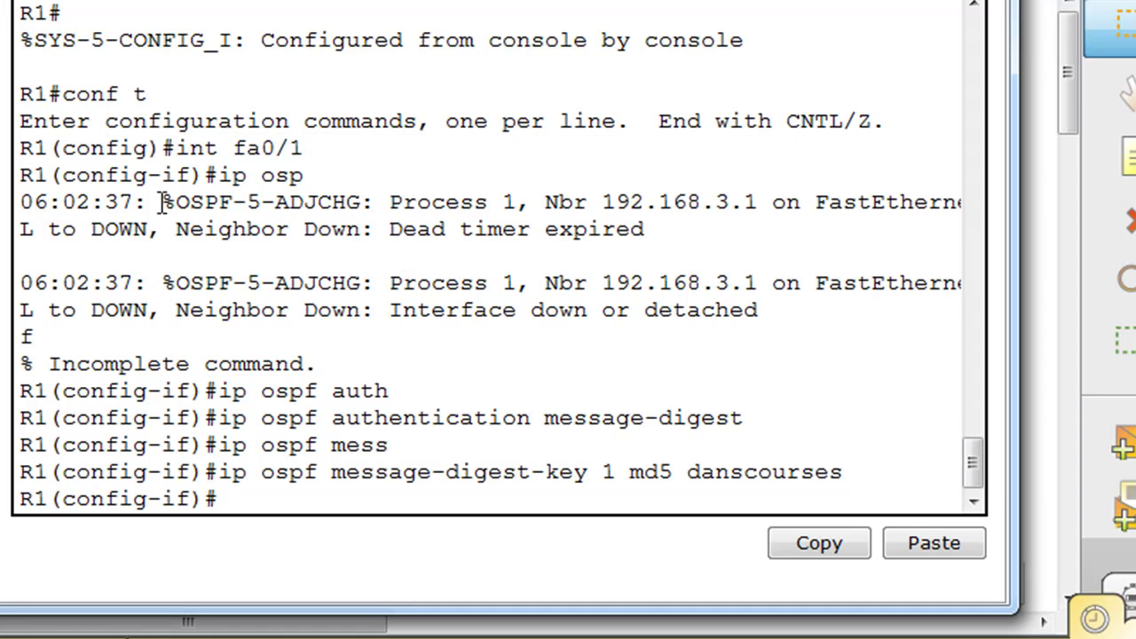
- Check R1's OSPF adjacency log, then leave config mode and run 'show ip route' to see the connected routes
left_click_drag(175, 203, 376, 203)
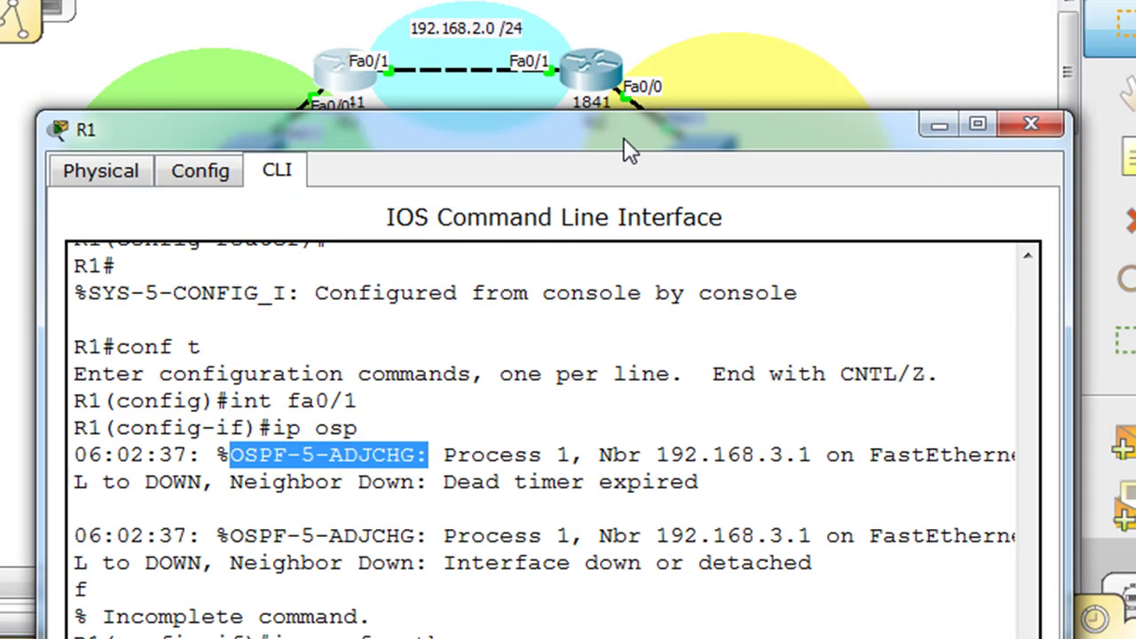
left_click_drag(623, 136, 602, 0)
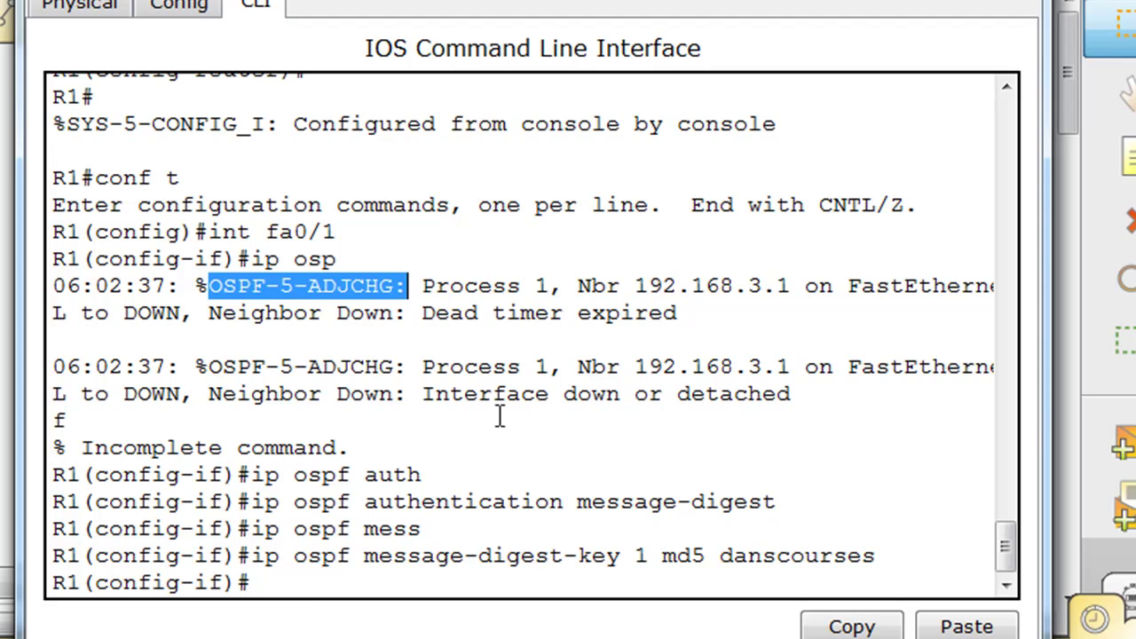
left_click(282, 560)
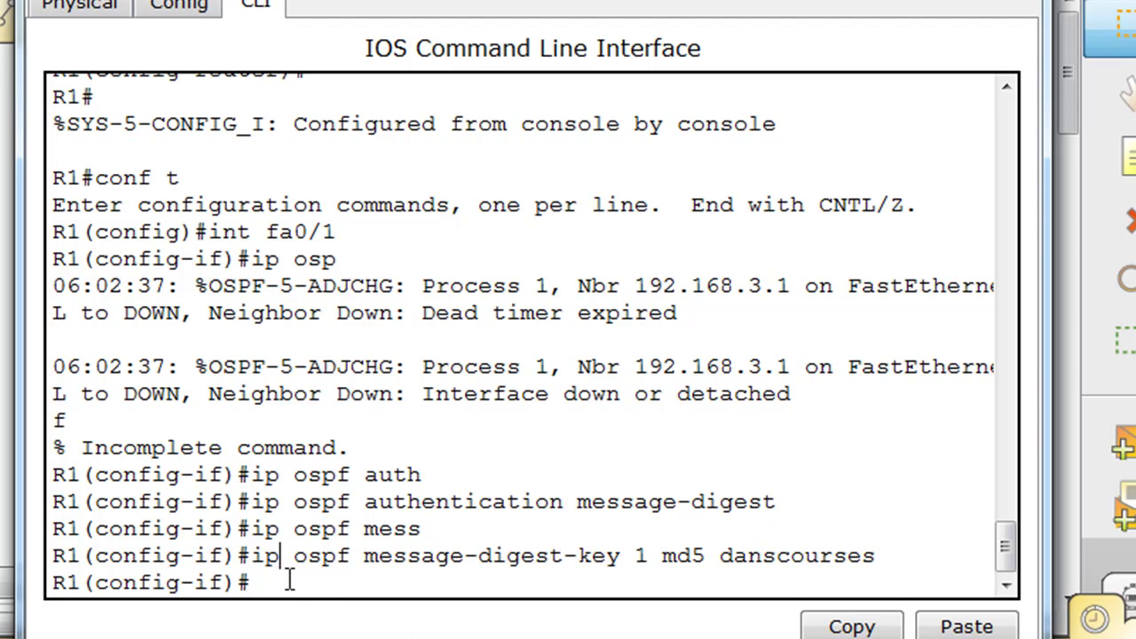
key("ctrl+z")
type("show ")
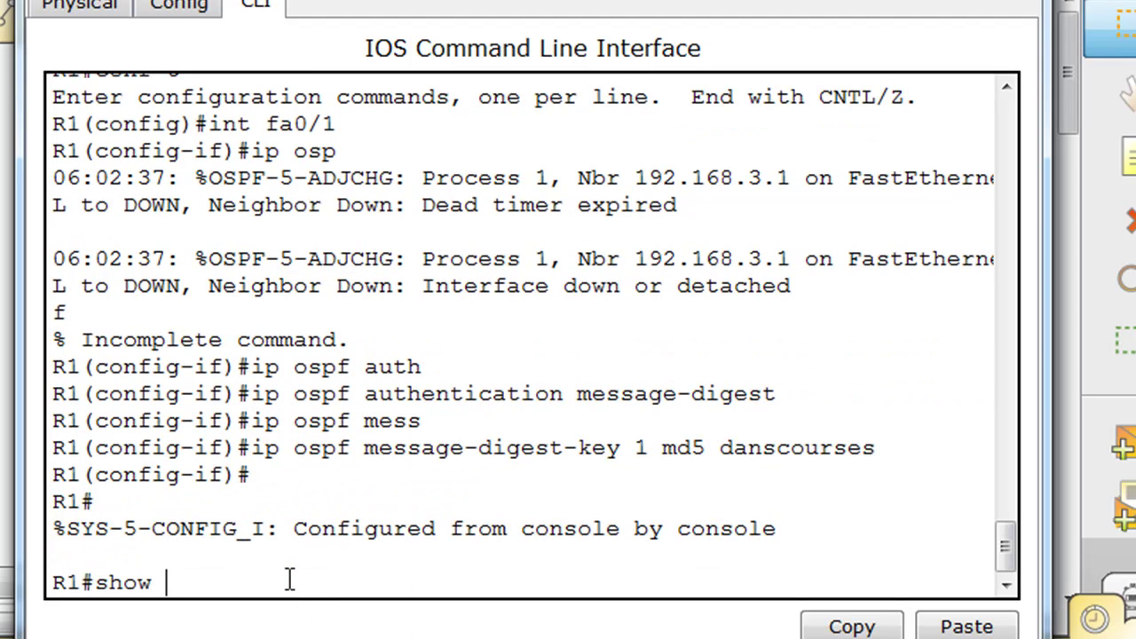
type("ip route")
key("Return")
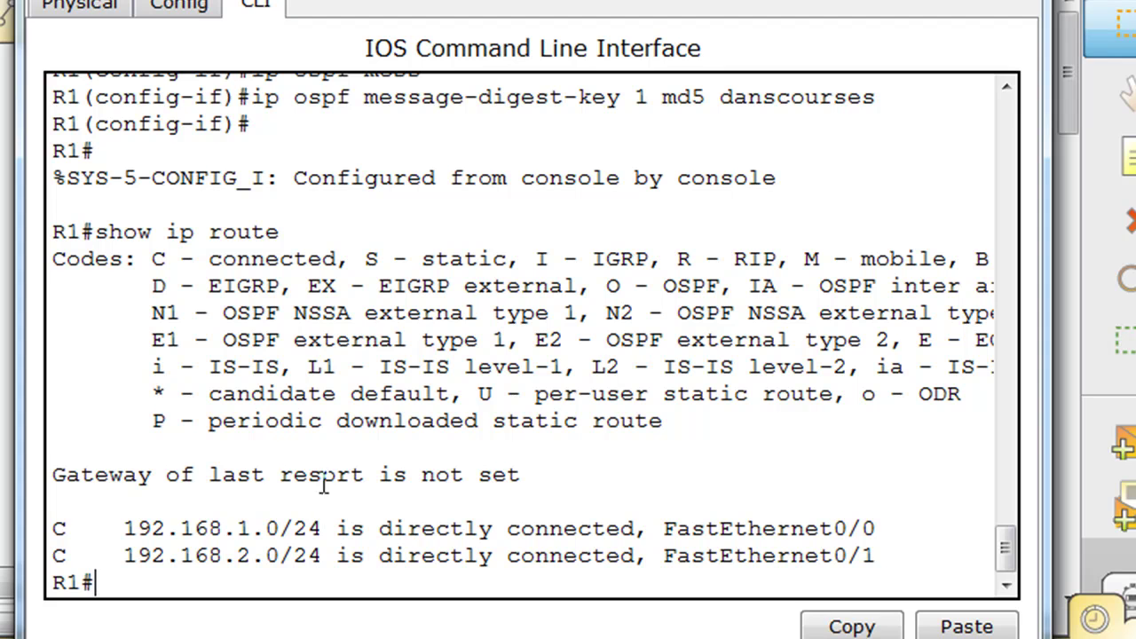
- Move R1's console aside and bring up R2's console, which logs neighbor 192.168.2.1 going DOWN
left_click_drag(628, 0, 592, 502)
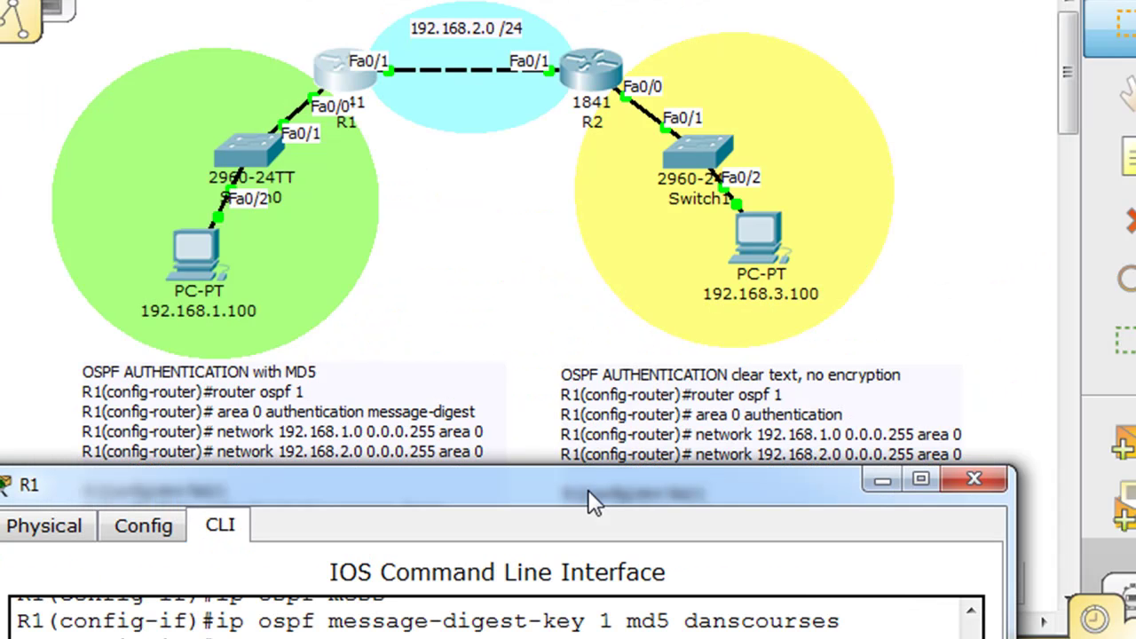
left_click_drag(593, 501, 584, 342)
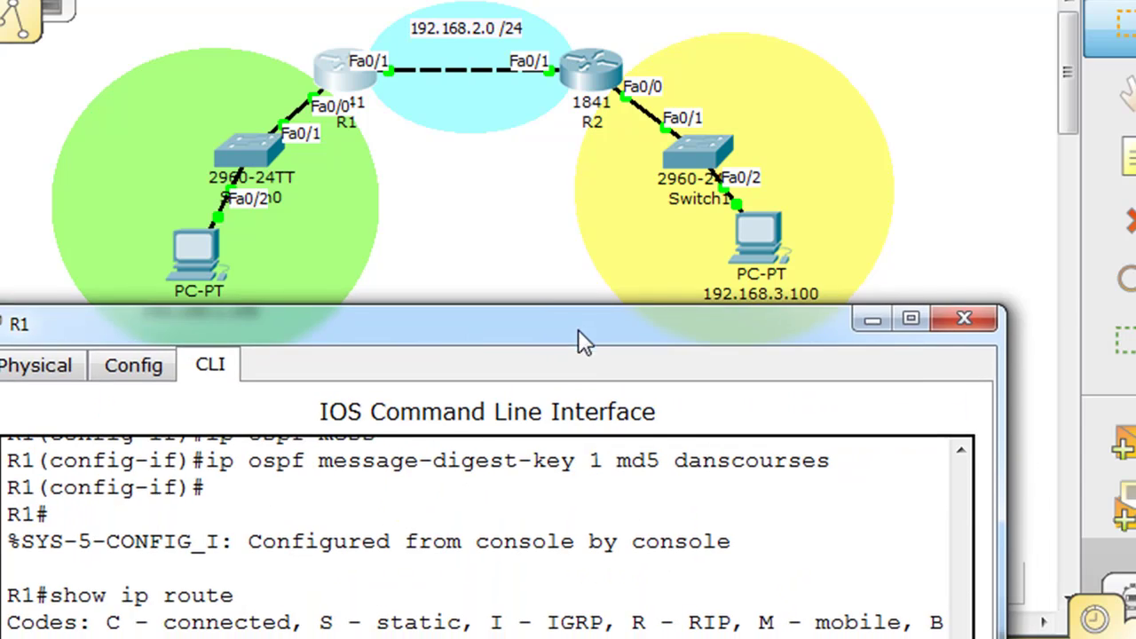
left_click(583, 98)
left_click_drag(654, 412, 652, 227)
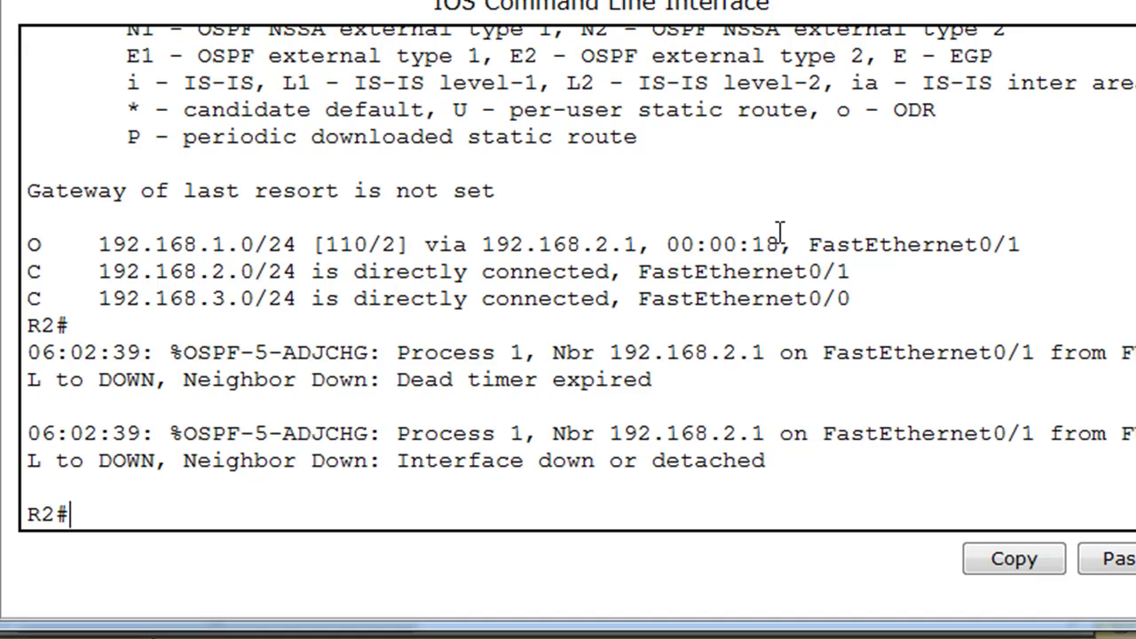
- On R2, enter 'router ospf 1' and configure 'area 0 authentication message-digest'
type("conf t")
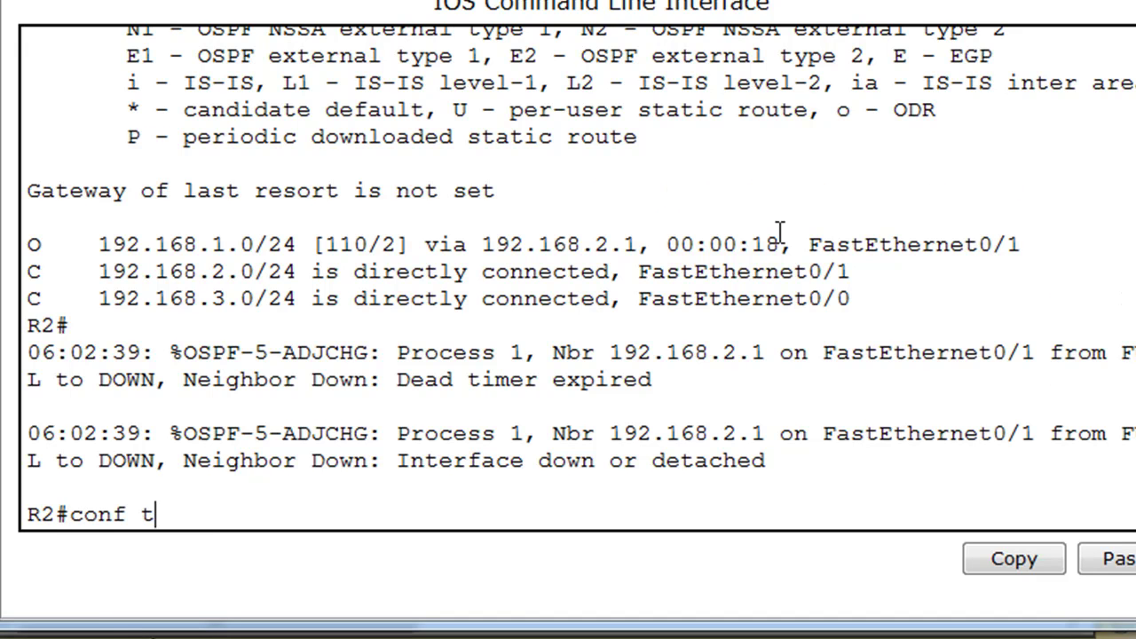
key("Return")
type("router")
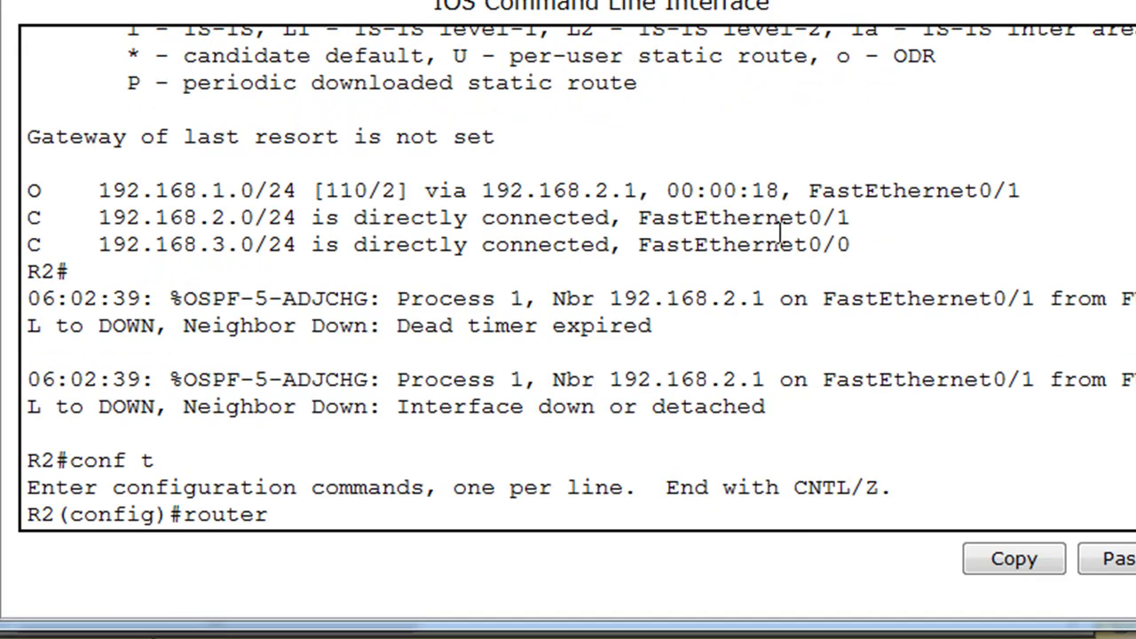
type(" ospf 1")
key("Return")
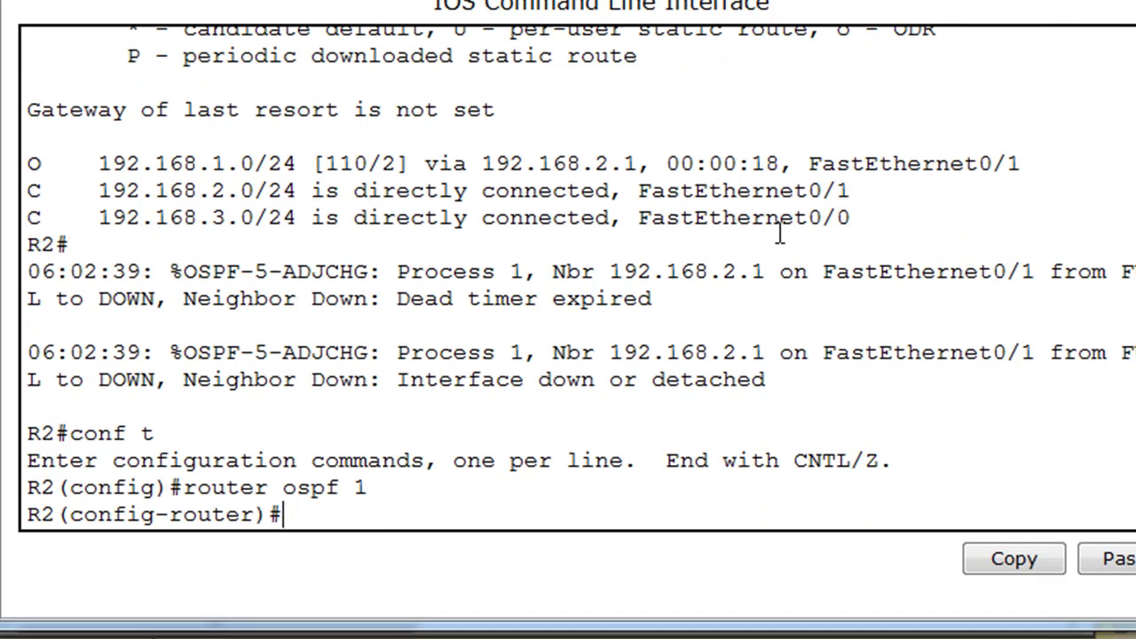
type("area")
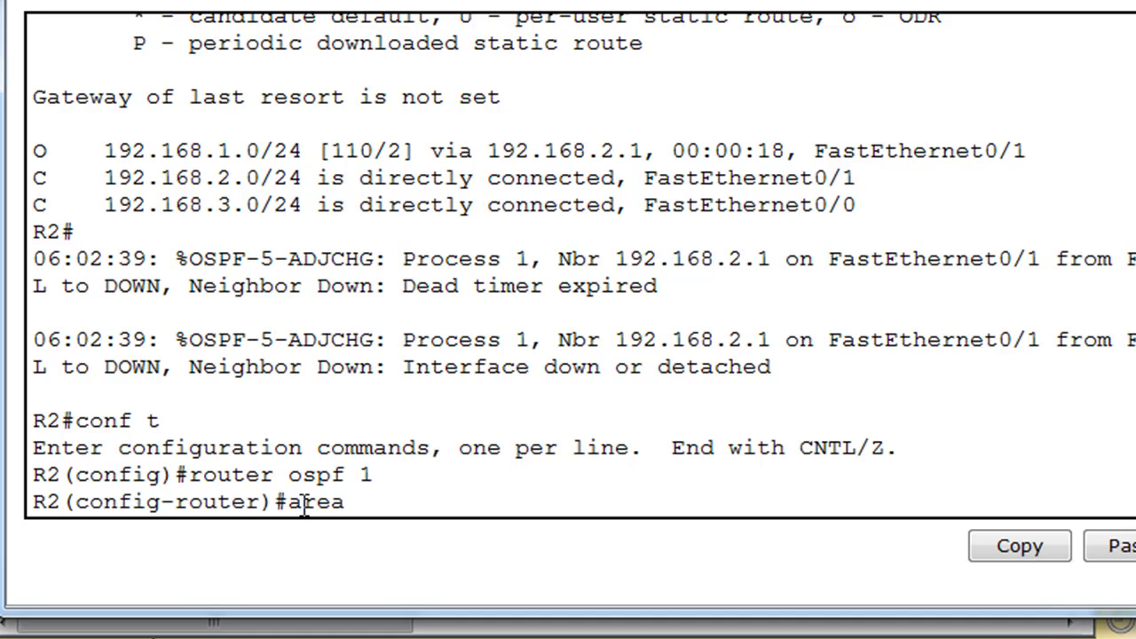
type(" 0 auth")
key("Tab")
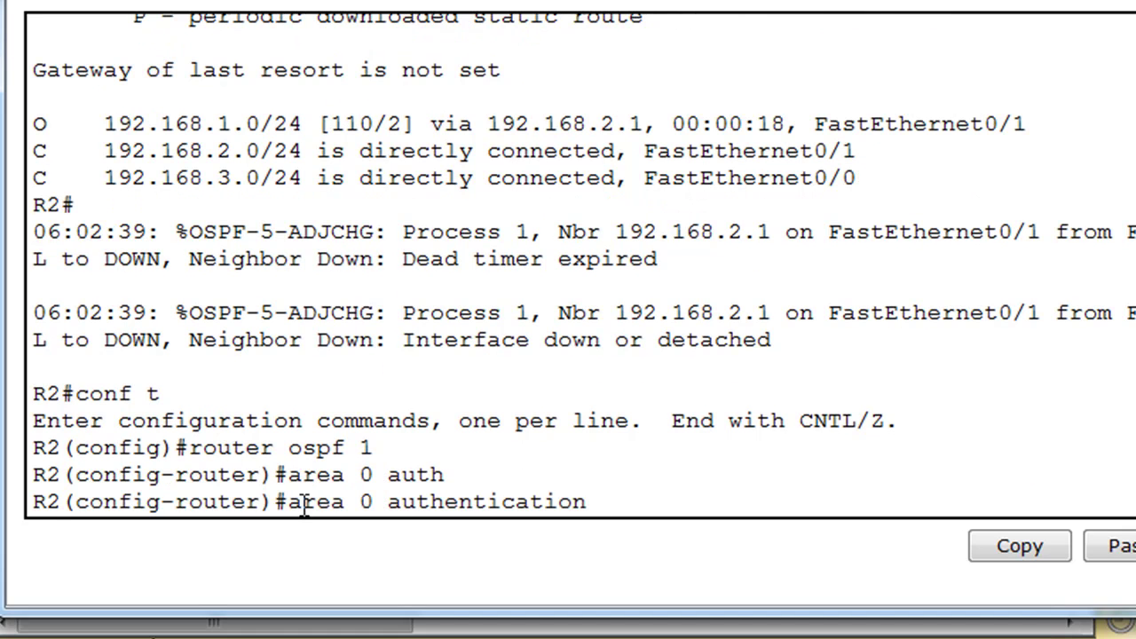
type("mes")
key("Tab")
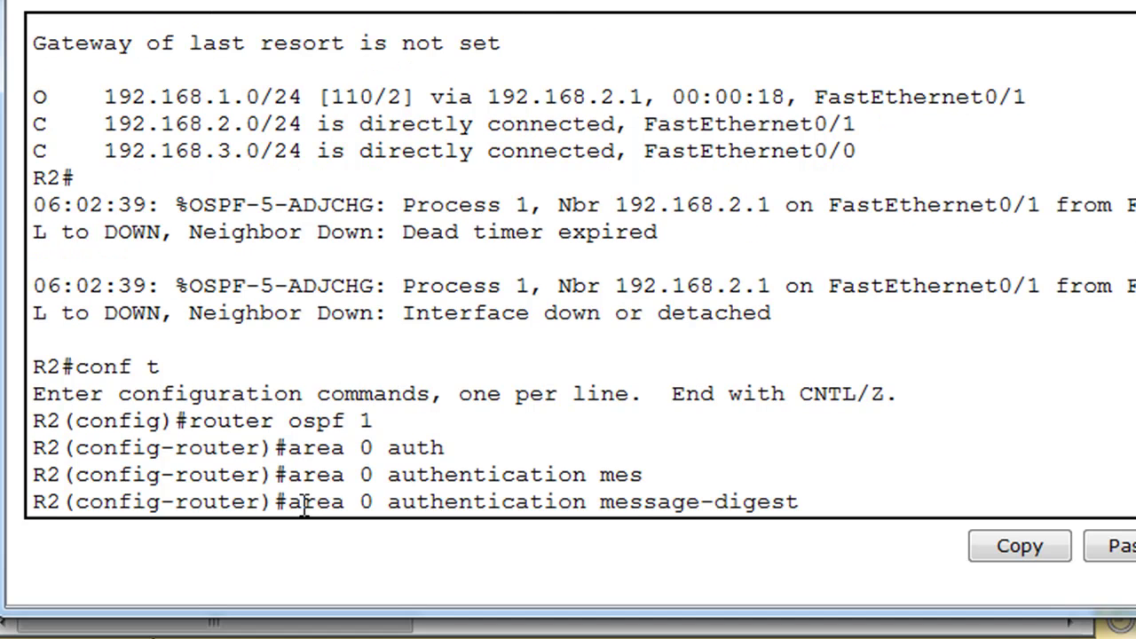
key("Return")
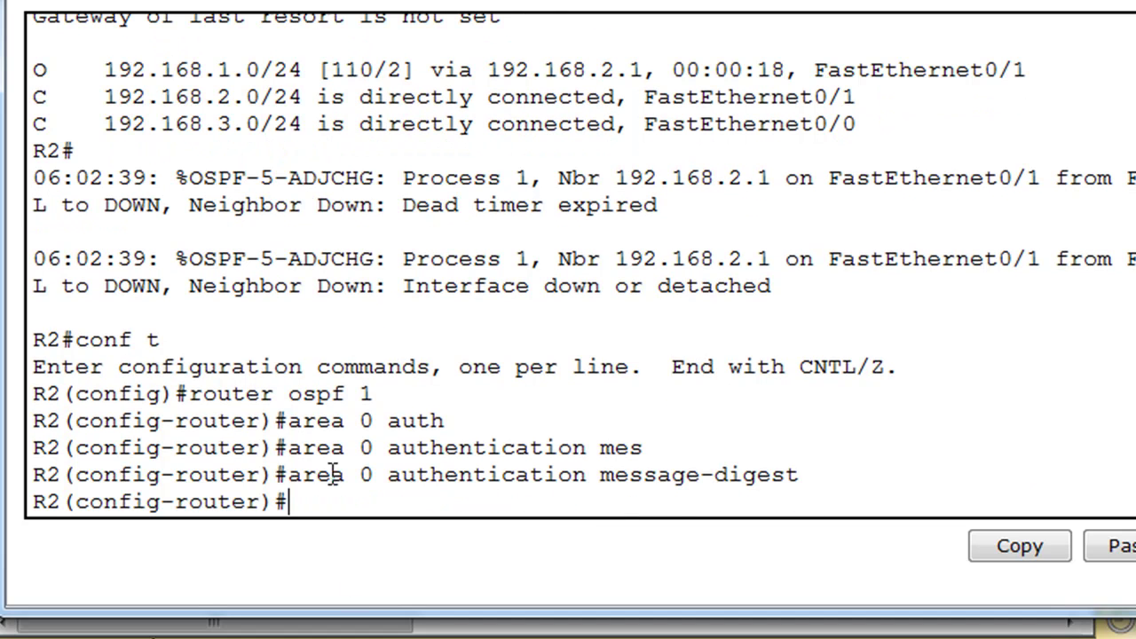
left_click_drag(291, 475, 380, 477)
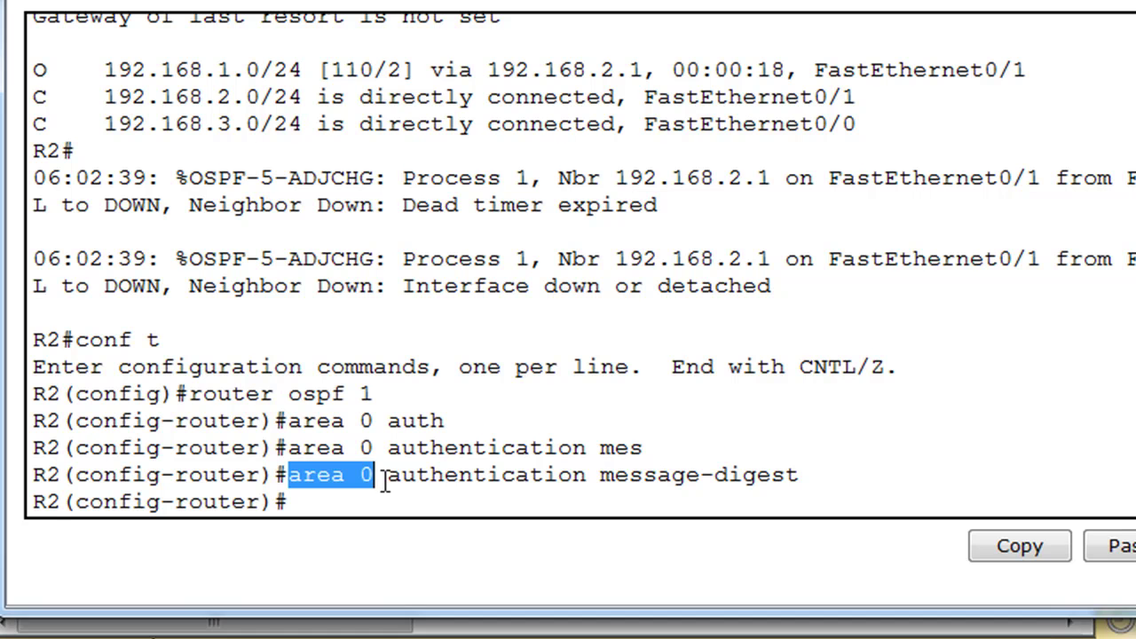
left_click(604, 500)
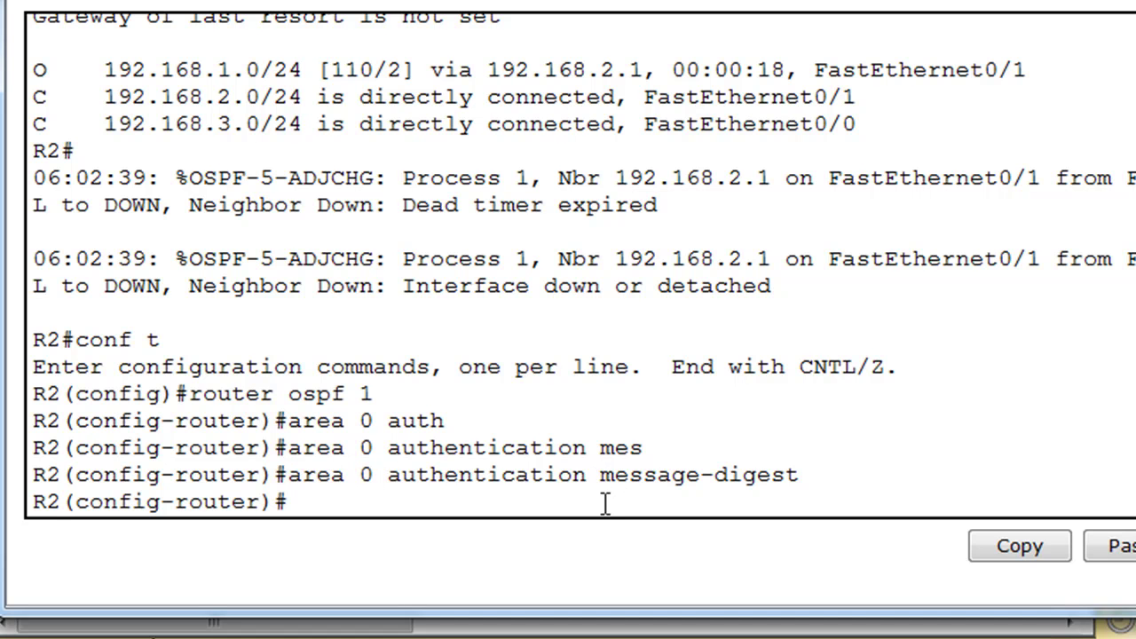
- Enable 'ip ospf authentication message-digest' on R2's FastEthernet0/1
key("ctrl+z")
key("Return")
type("conf t")
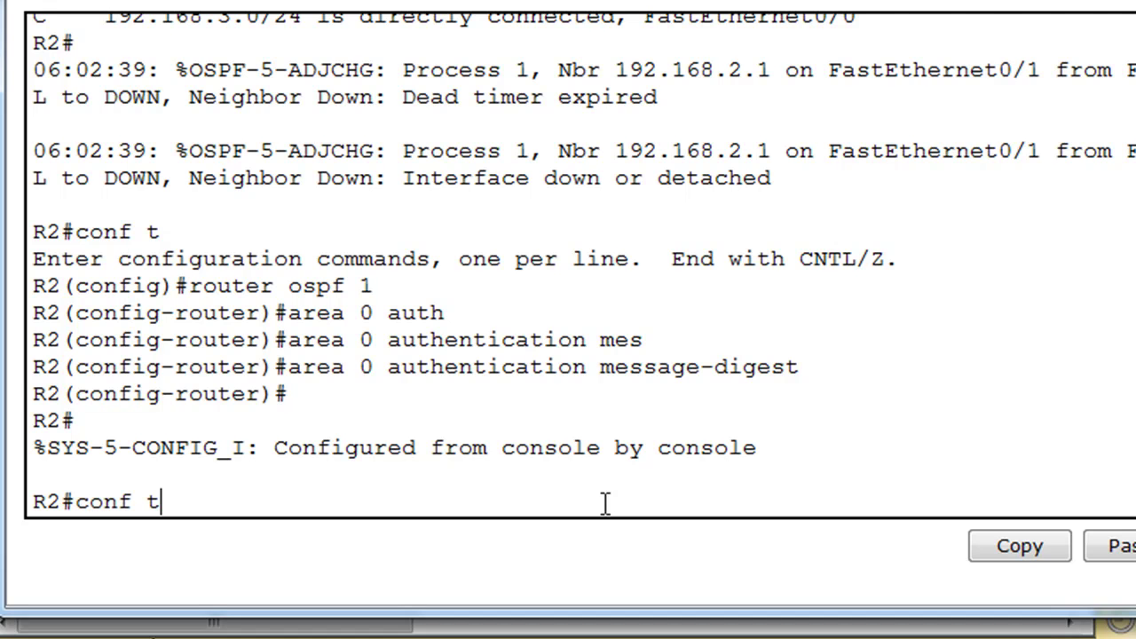
key("Return")
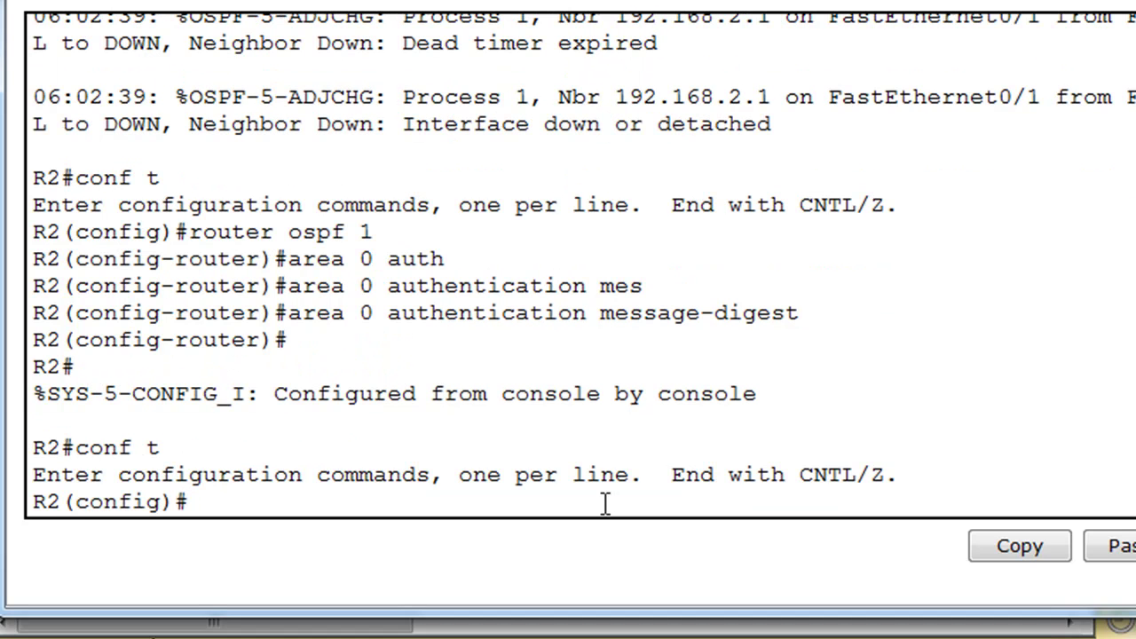
type("int fa0/1")
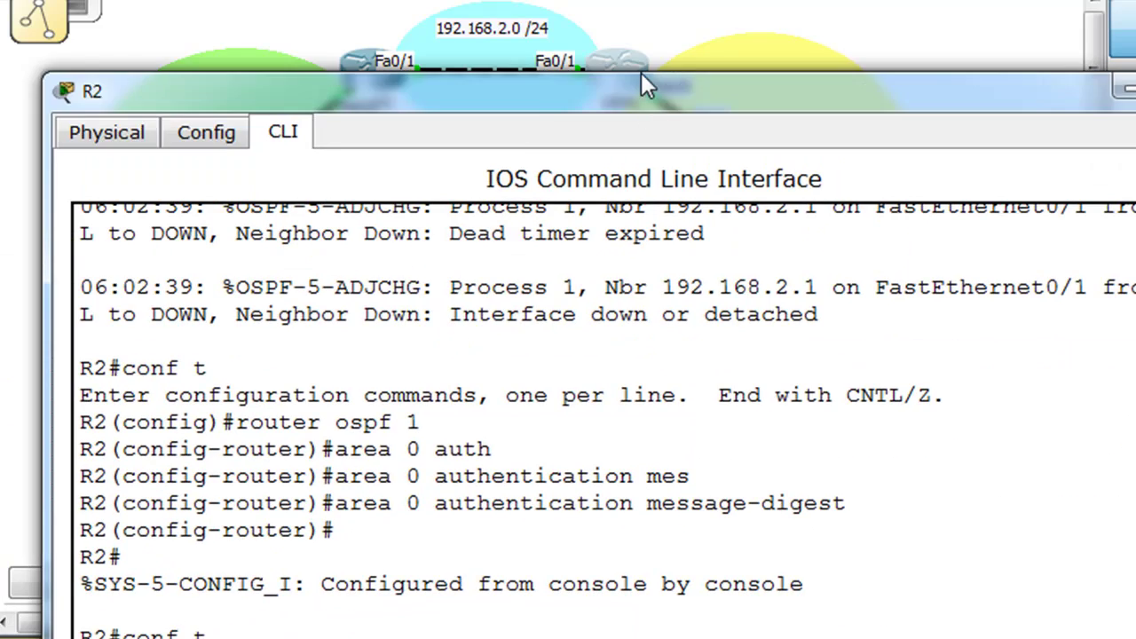
key("Return")
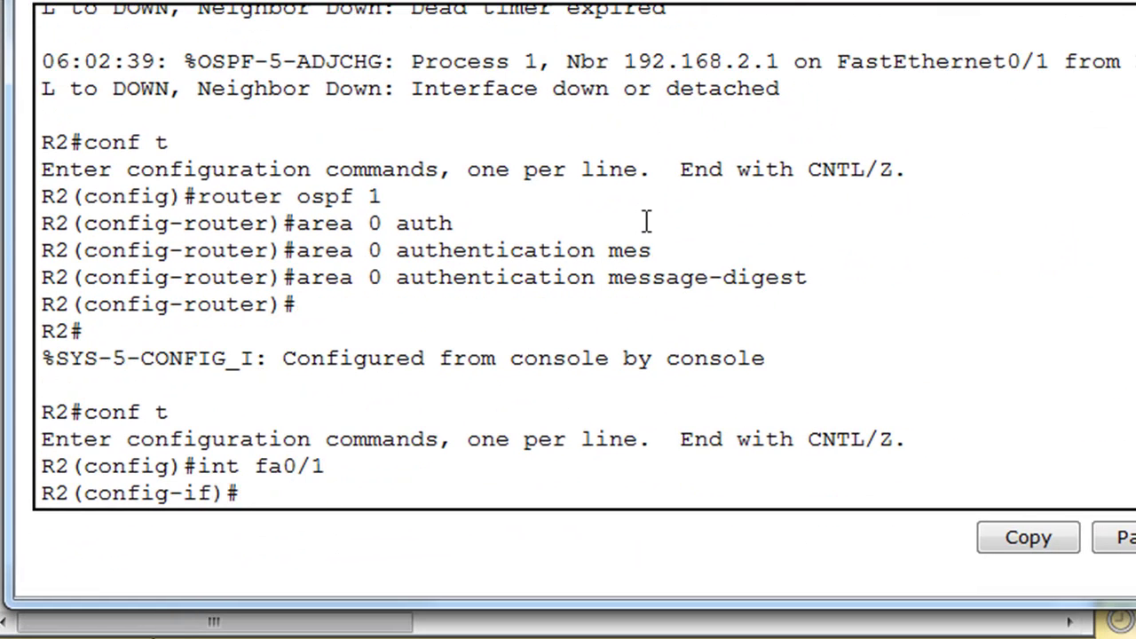
type("ip ospf auth")
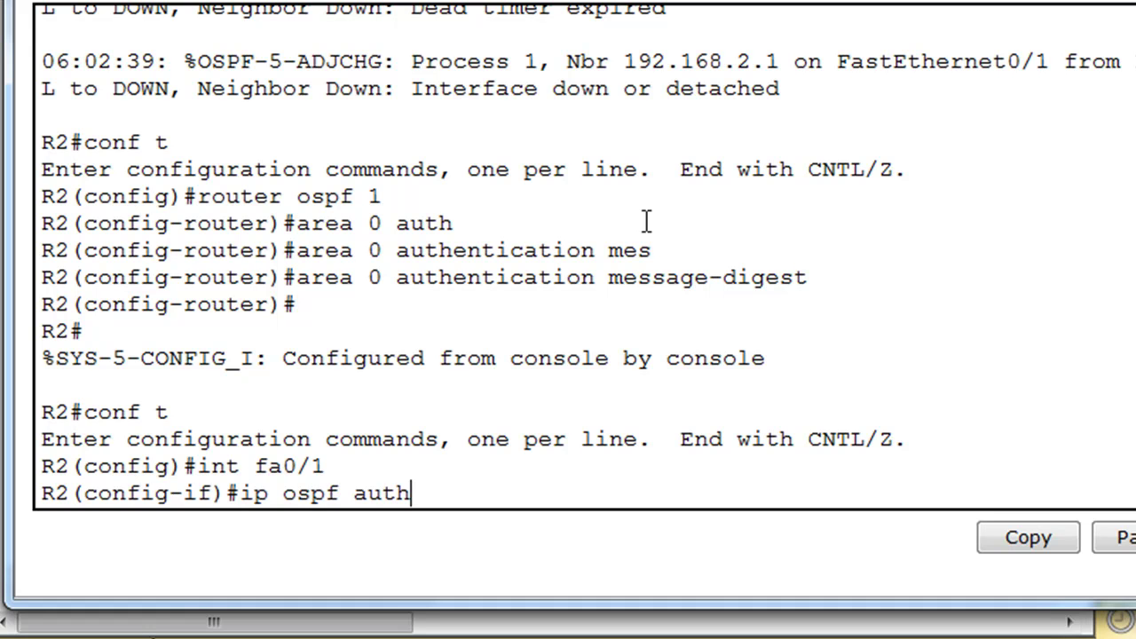
key("Tab")
type("ent")
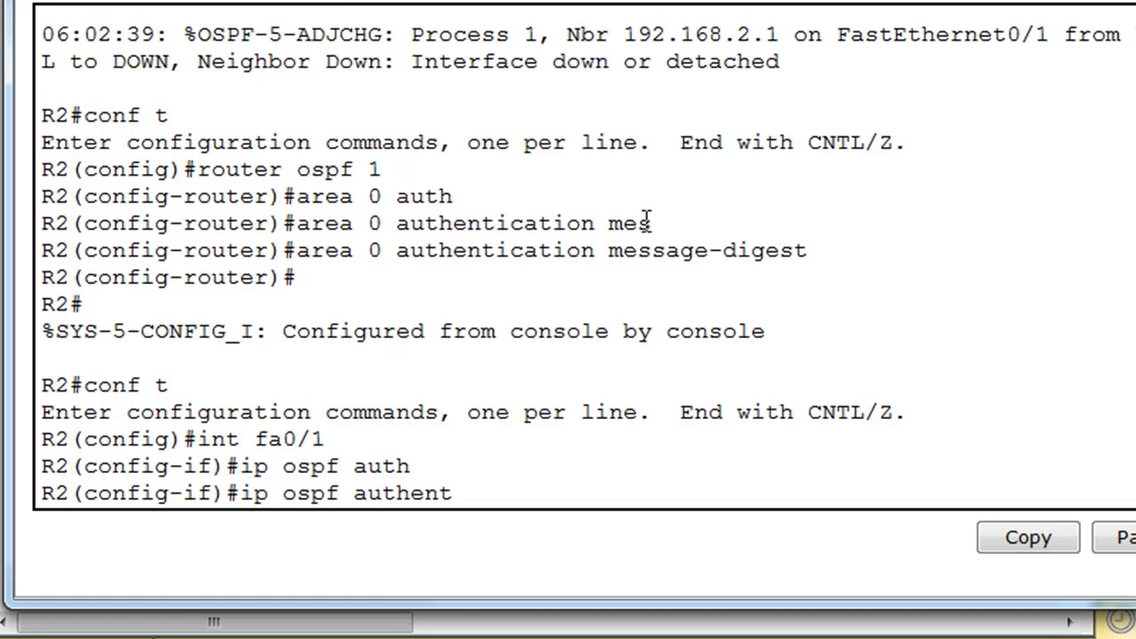
key("Tab")
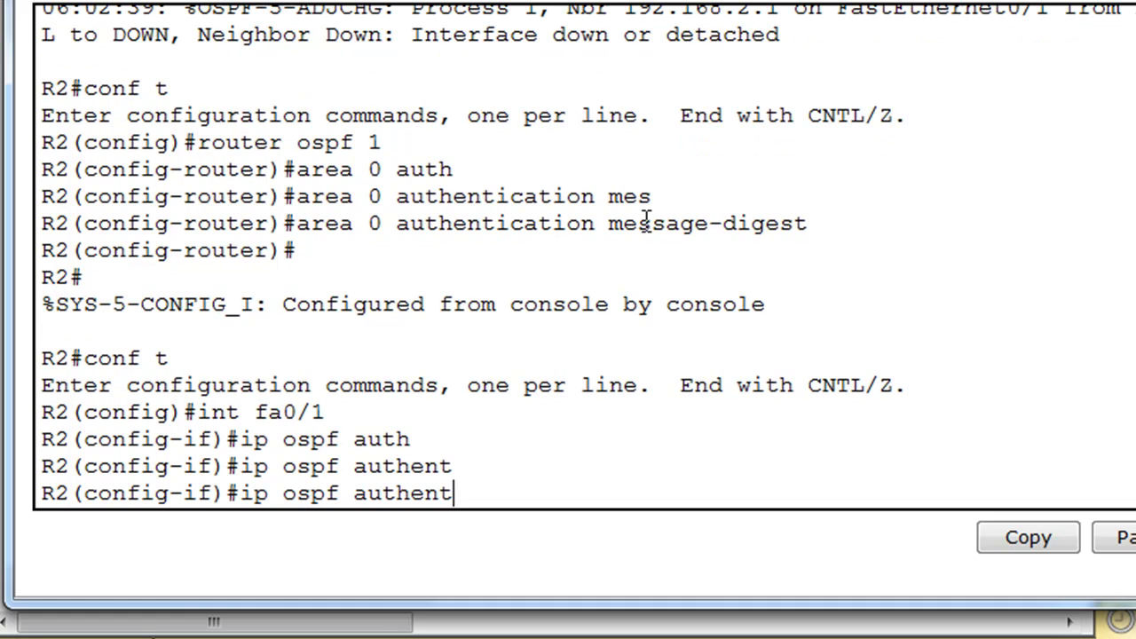
type("ication")
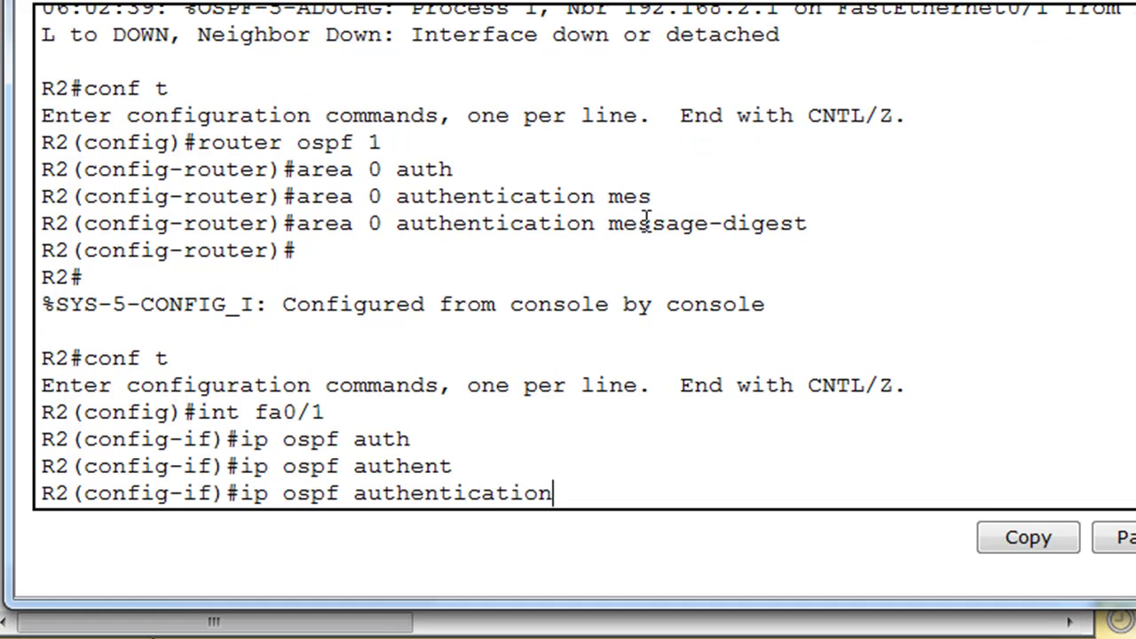
type(" message")
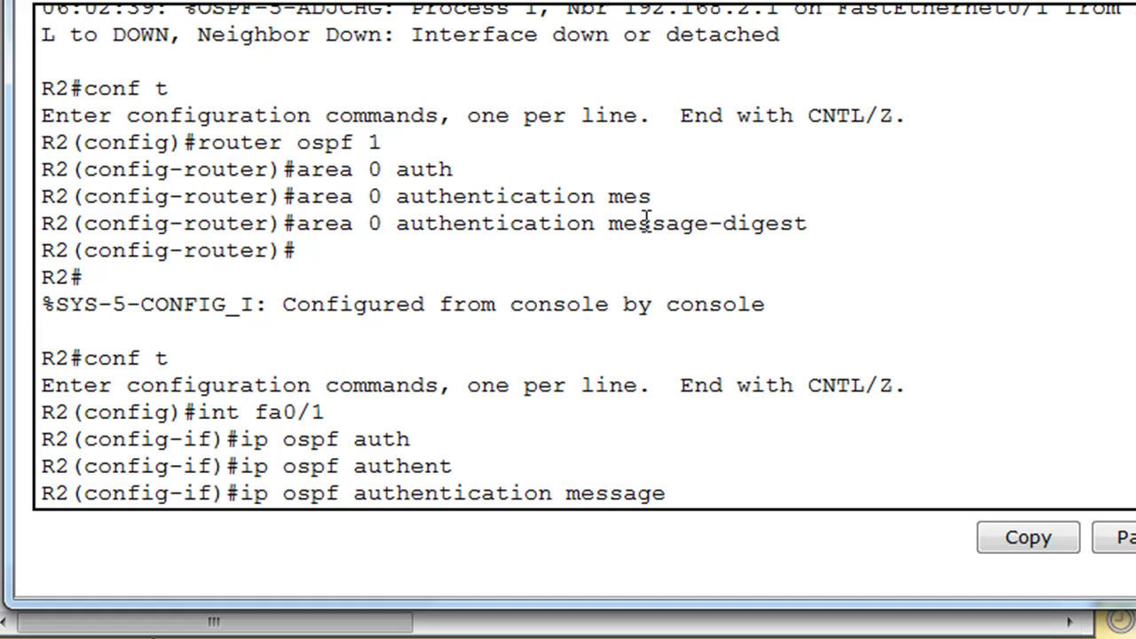
type("-digest")
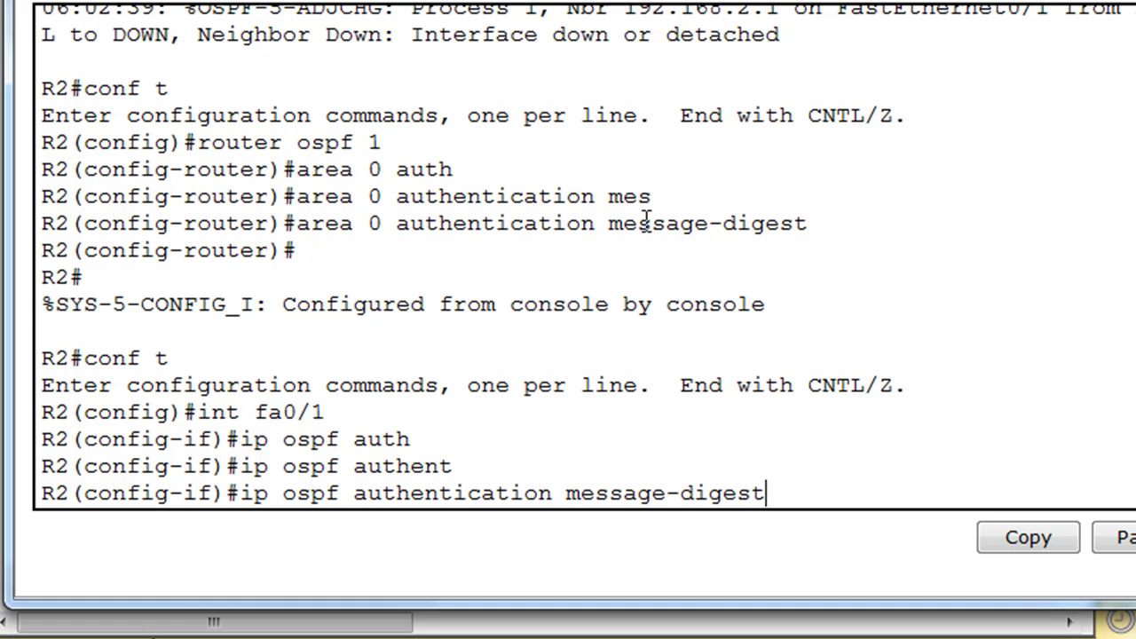
key("Return")
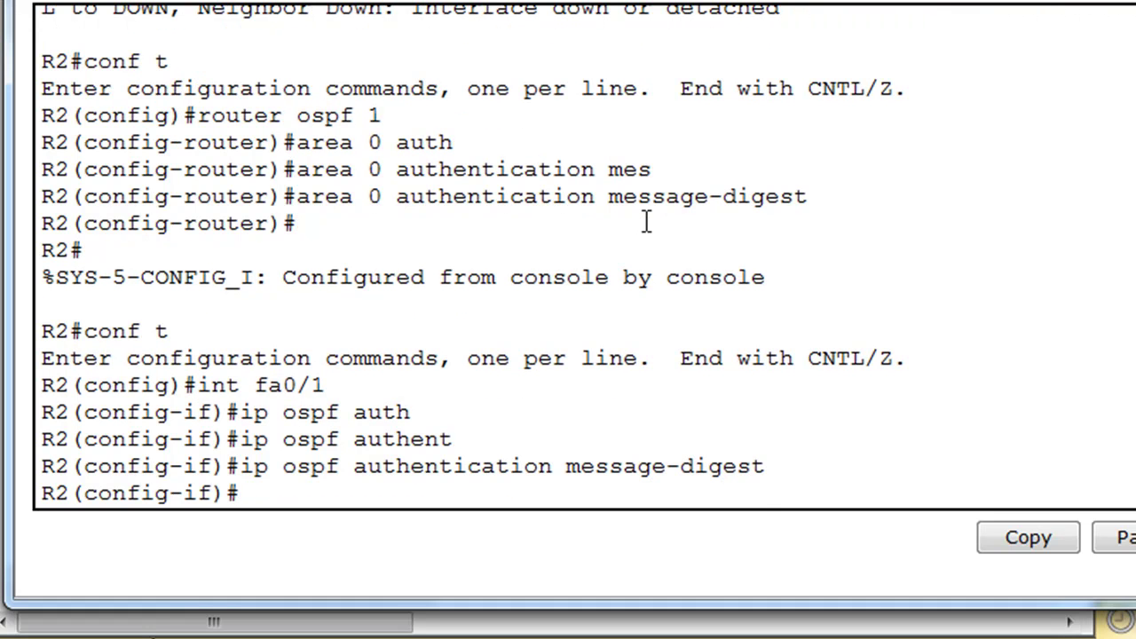
- Add 'ip ospf message-digest-key 1 md5' with the shared key on fa0/1
key("Up")
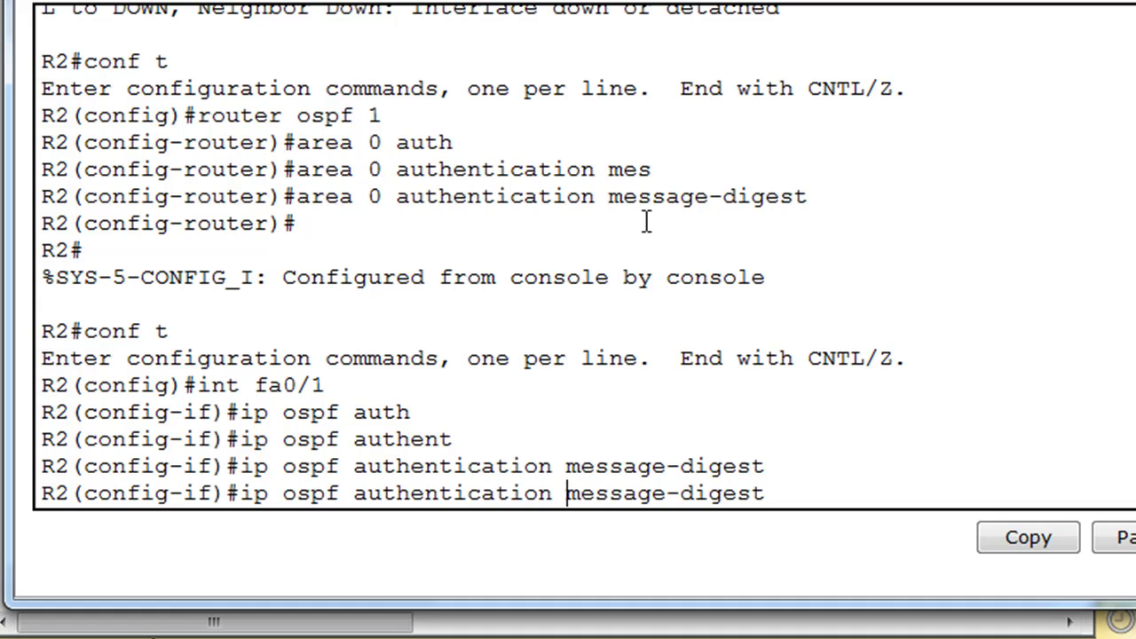
key("BackSpace")
key("BackSpace")
key("BackSpace")
key("BackSpace")
key("BackSpace")
key("BackSpace")
key("BackSpace")
key("BackSpace")
key("BackSpace")
key("BackSpace")
key("BackSpace")
key("BackSpace")
key("BackSpace")
key("BackSpace")
key("BackSpace")
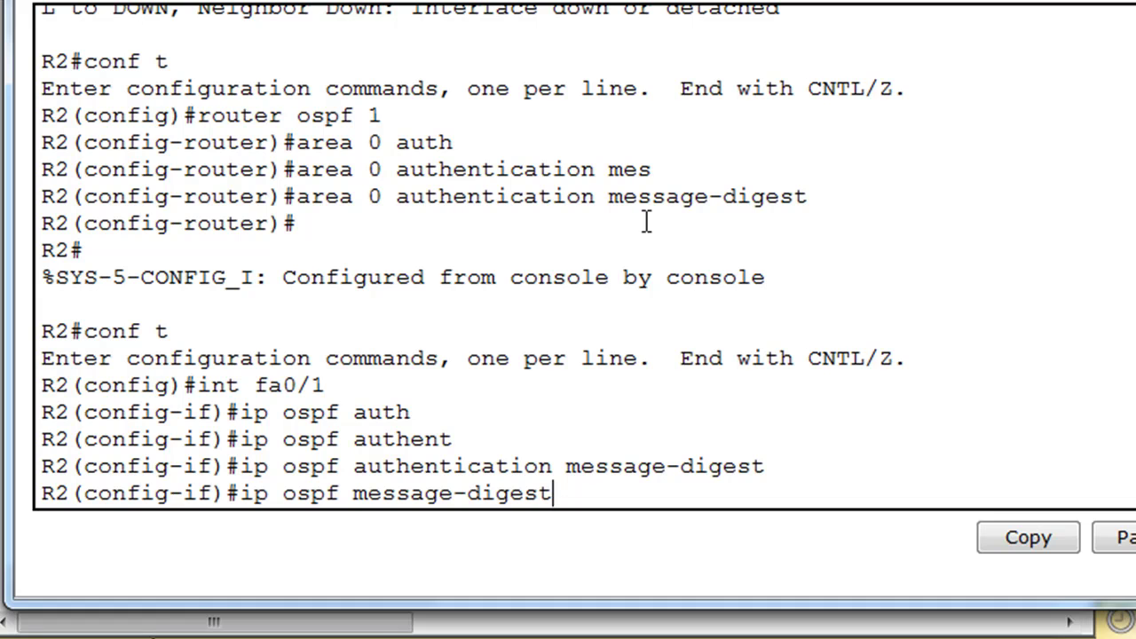
type("-key 1 ")
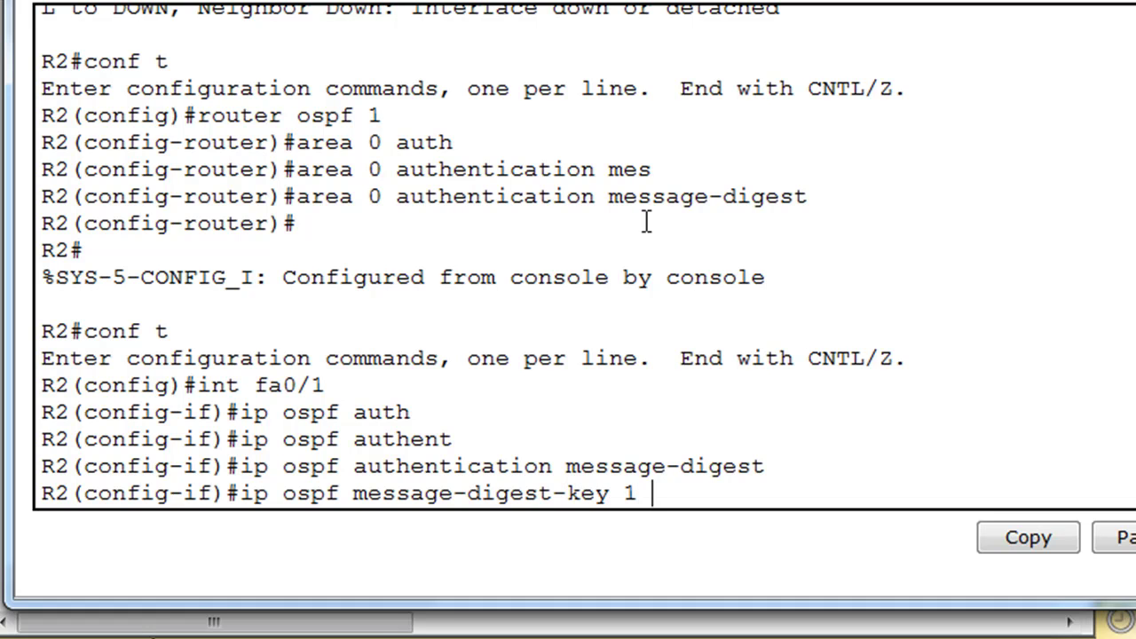
type("md5 dan")
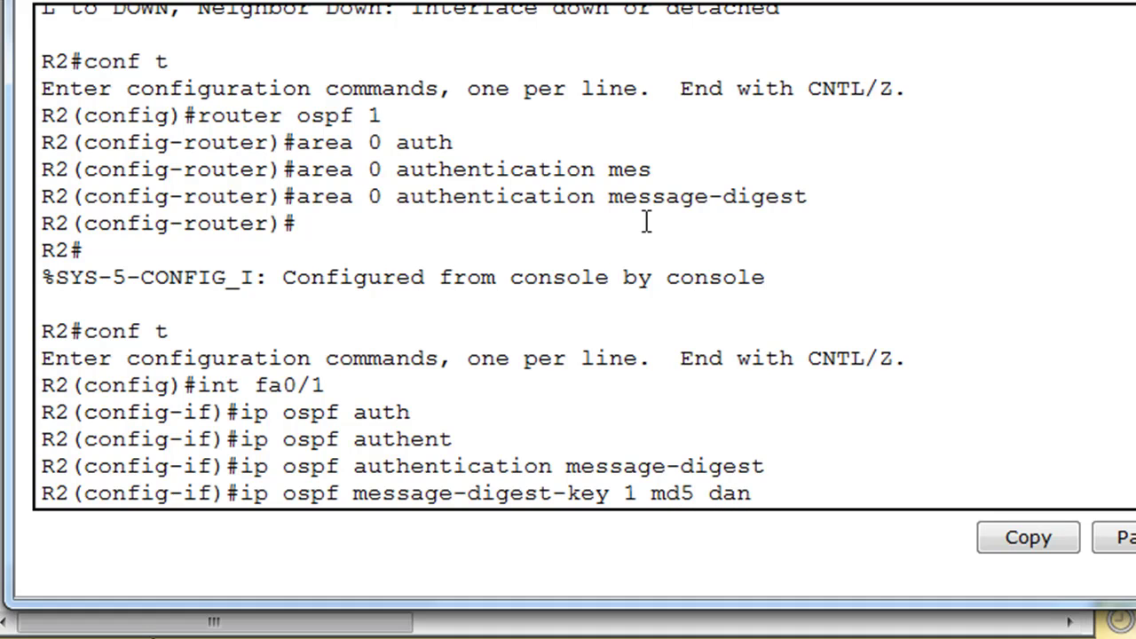
type("scours")
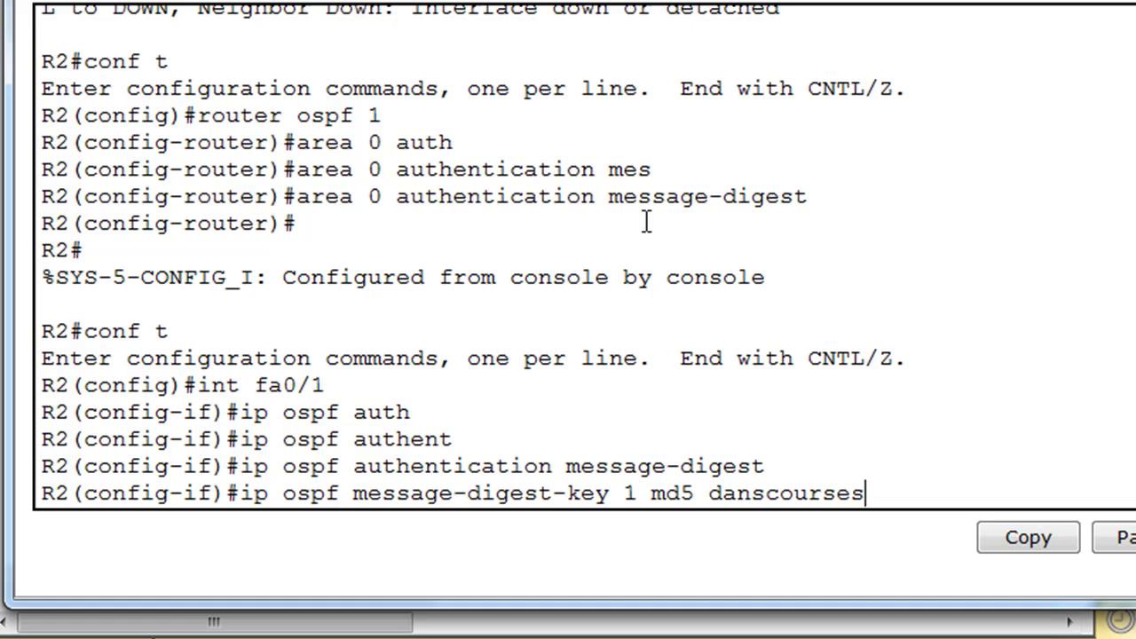
type("es")
key("Return")
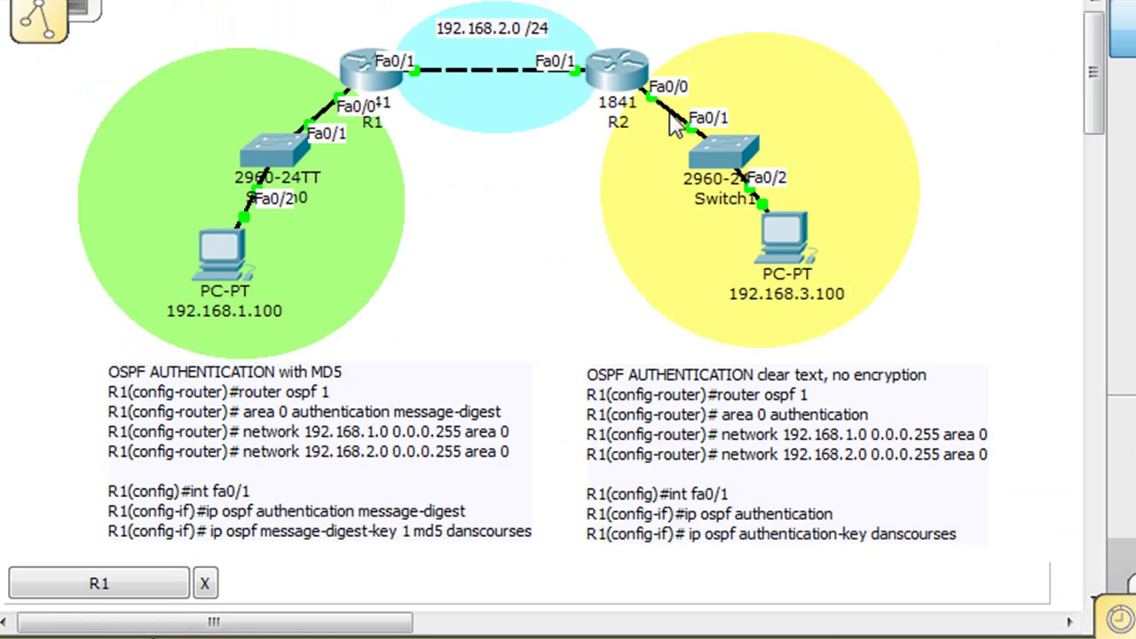
- Review R2's running config for area 0 message-digest and the network 192.168.2.0 area 0 statement
left_click(634, 73)
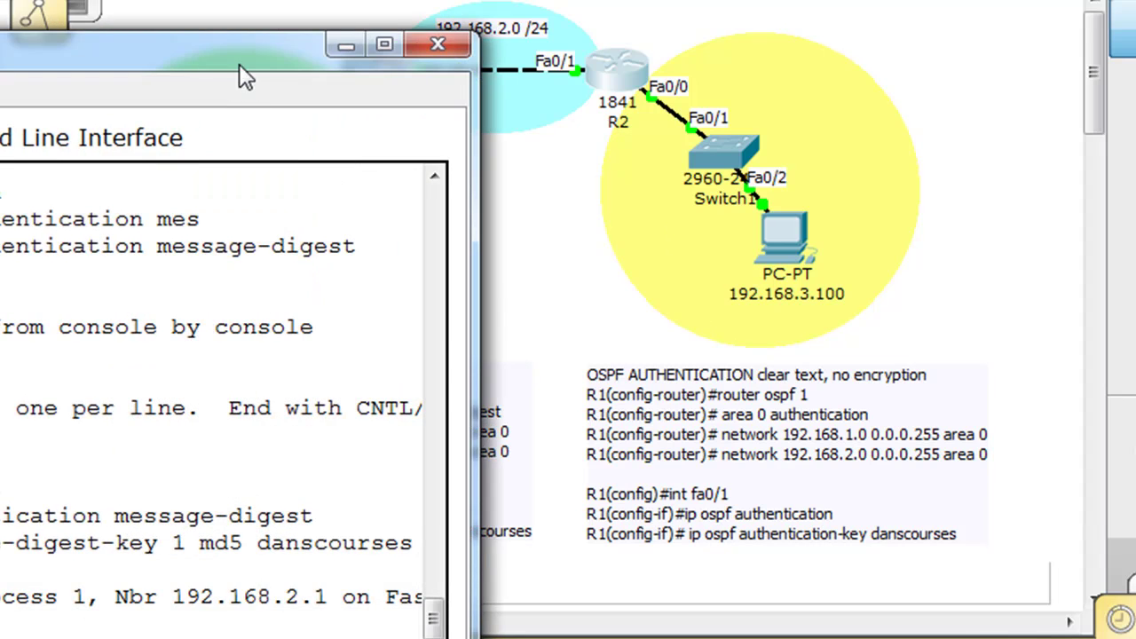
left_click_drag(241, 76, 725, 0)
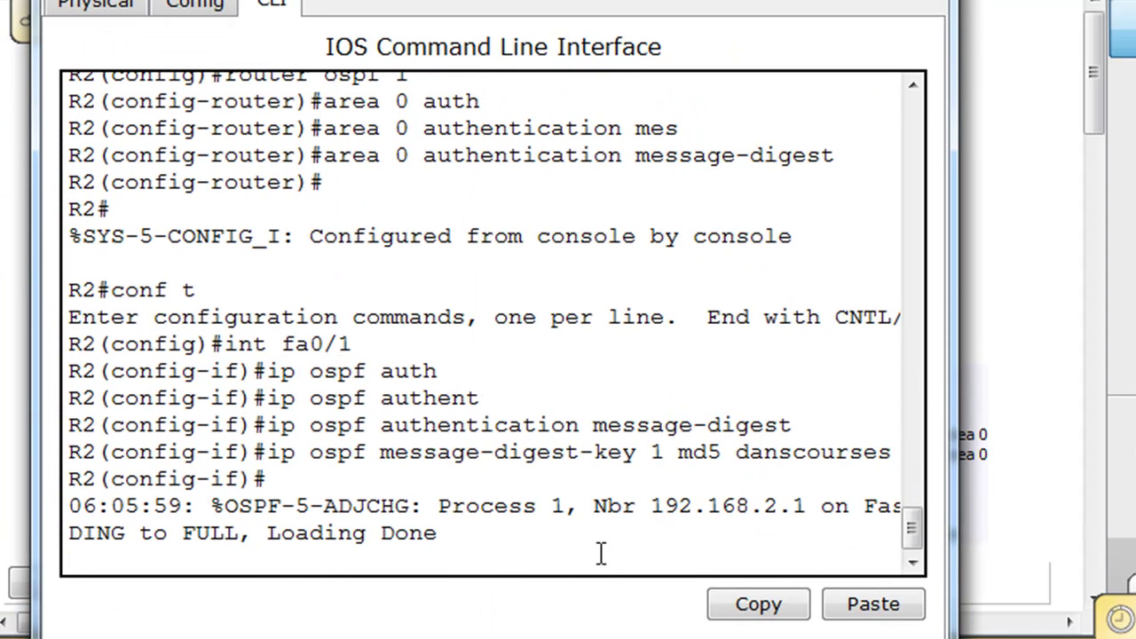
key("Return")
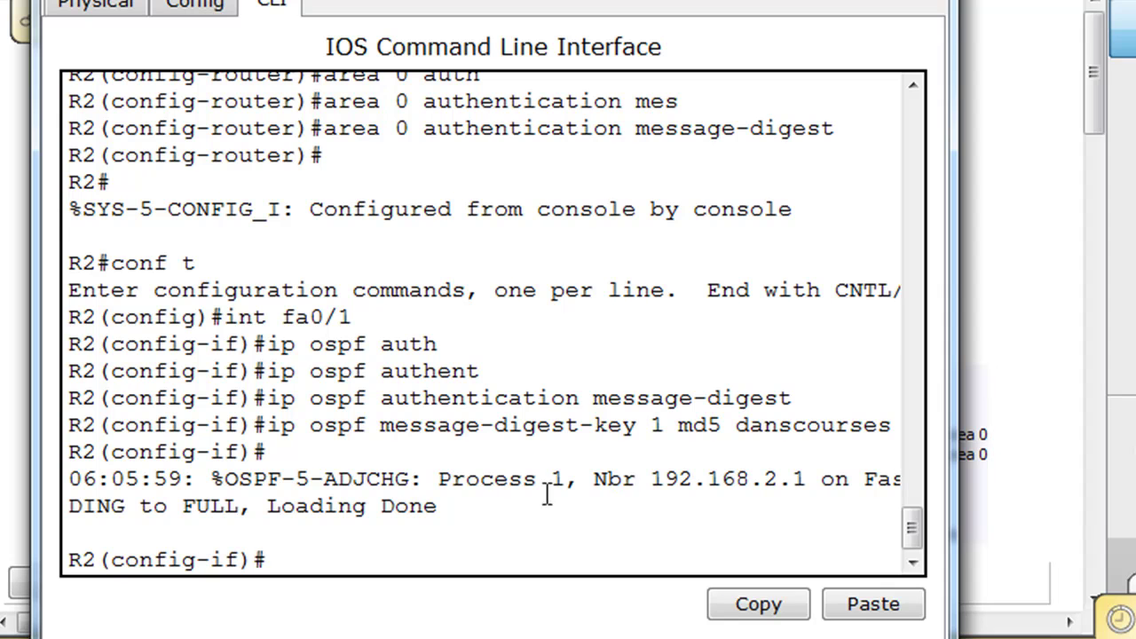
key("ctrl+z")
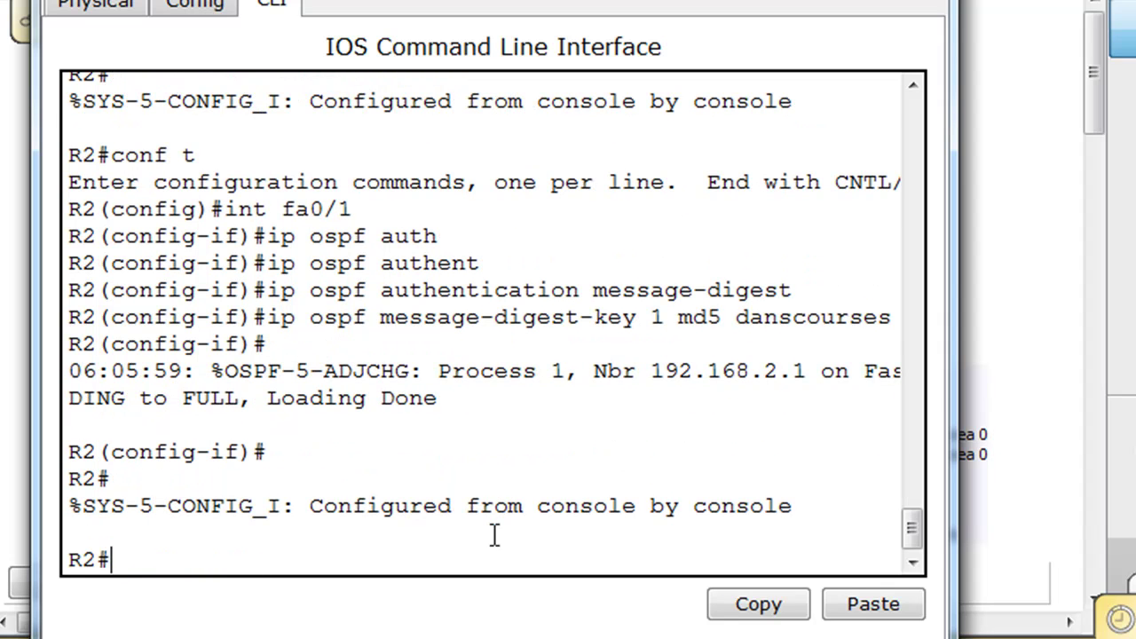
type("show run")
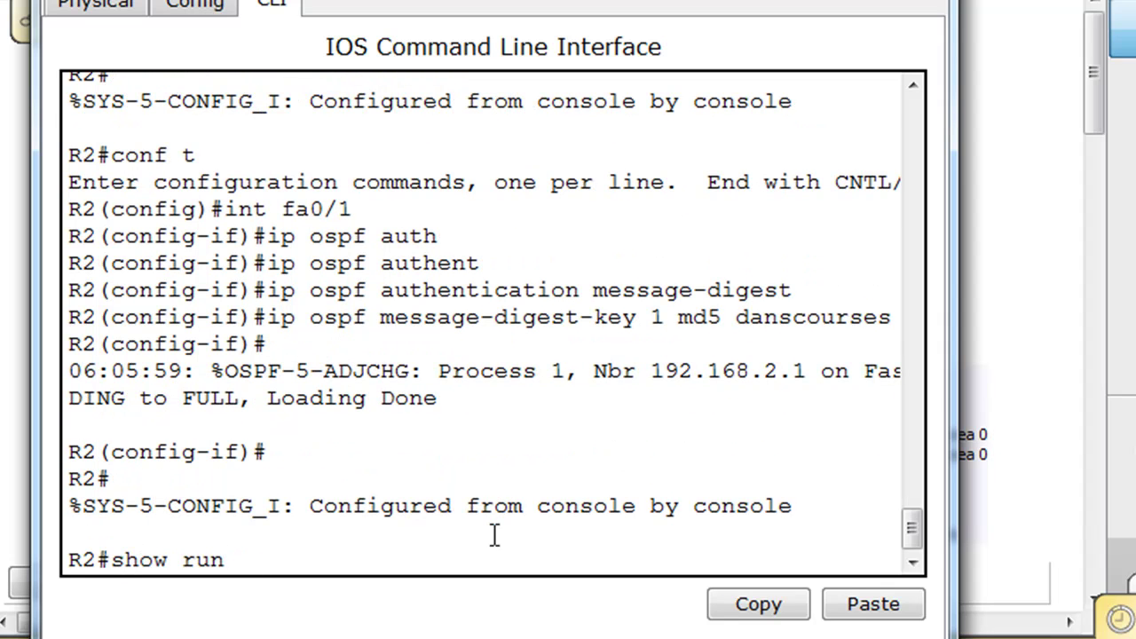
key("Return")
key("space")
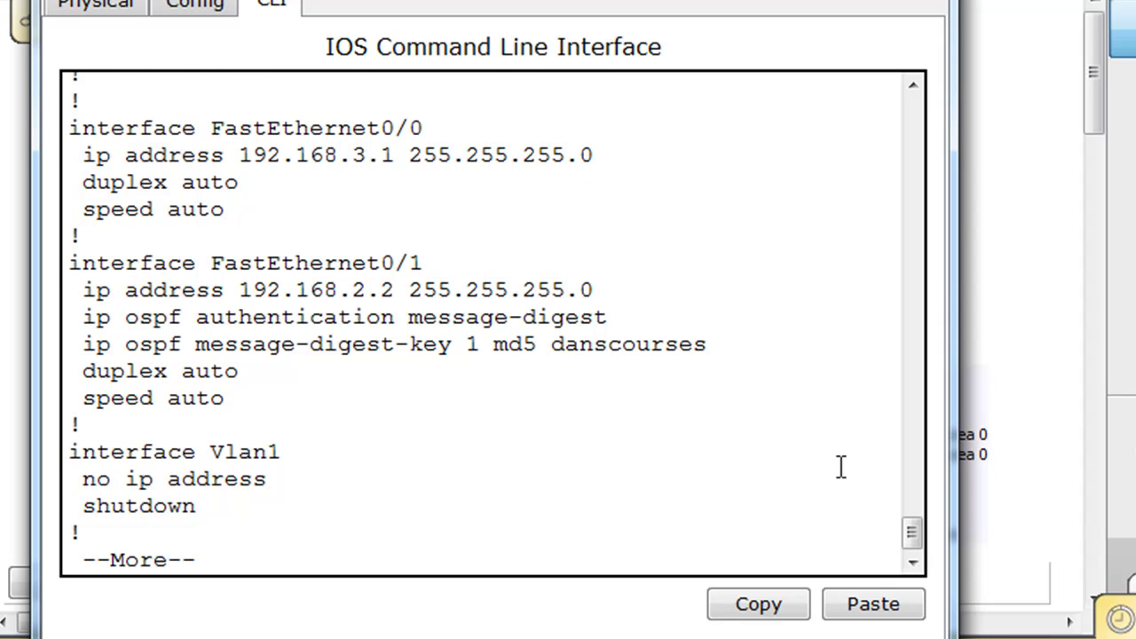
key("space")
key("space")
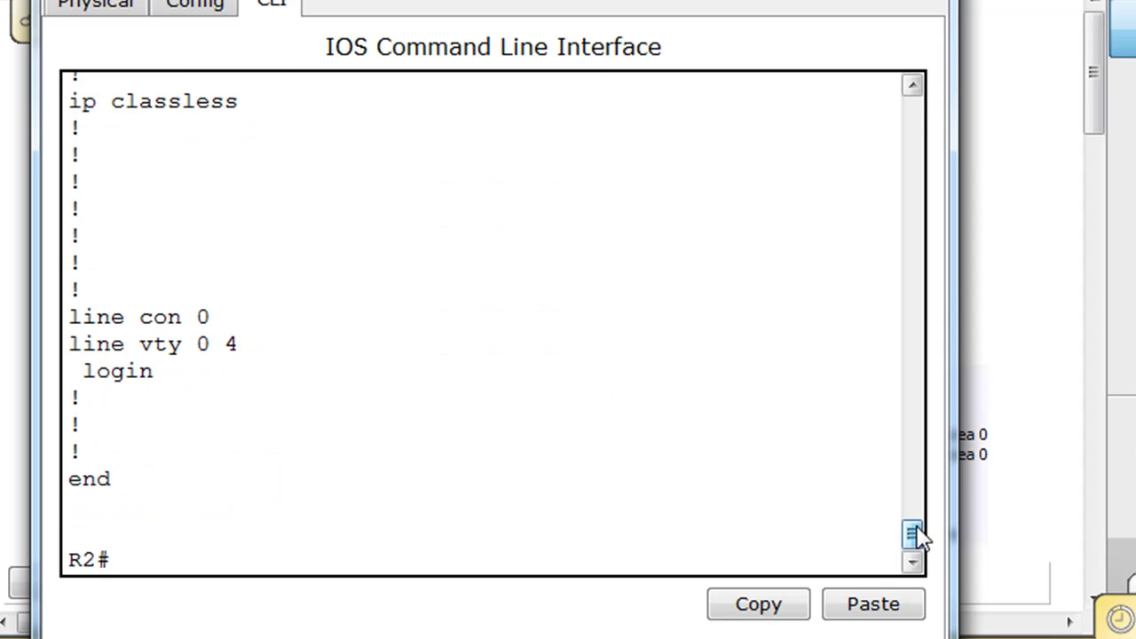
left_click_drag(919, 535, 918, 509)
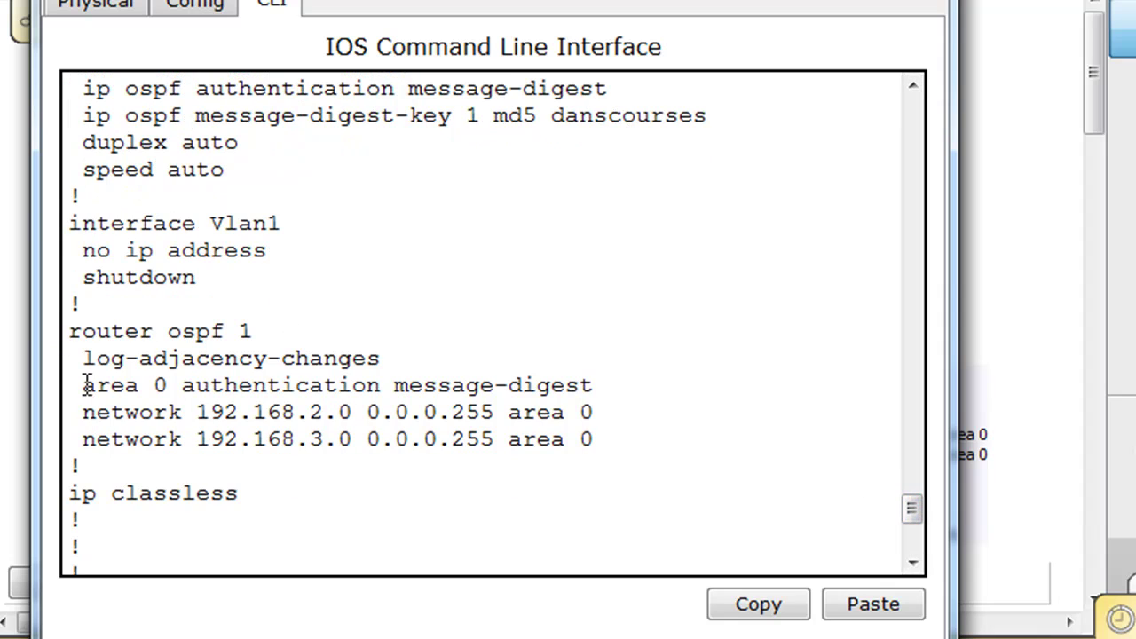
left_click_drag(100, 385, 595, 381)
left_click_drag(81, 412, 413, 410)
left_click_drag(509, 412, 600, 413)
left_click(715, 307)
- Show R2's routing table, confirming the OSPF route to 192.168.1.0/24
left_click_drag(914, 508, 910, 550)
left_click(131, 556)
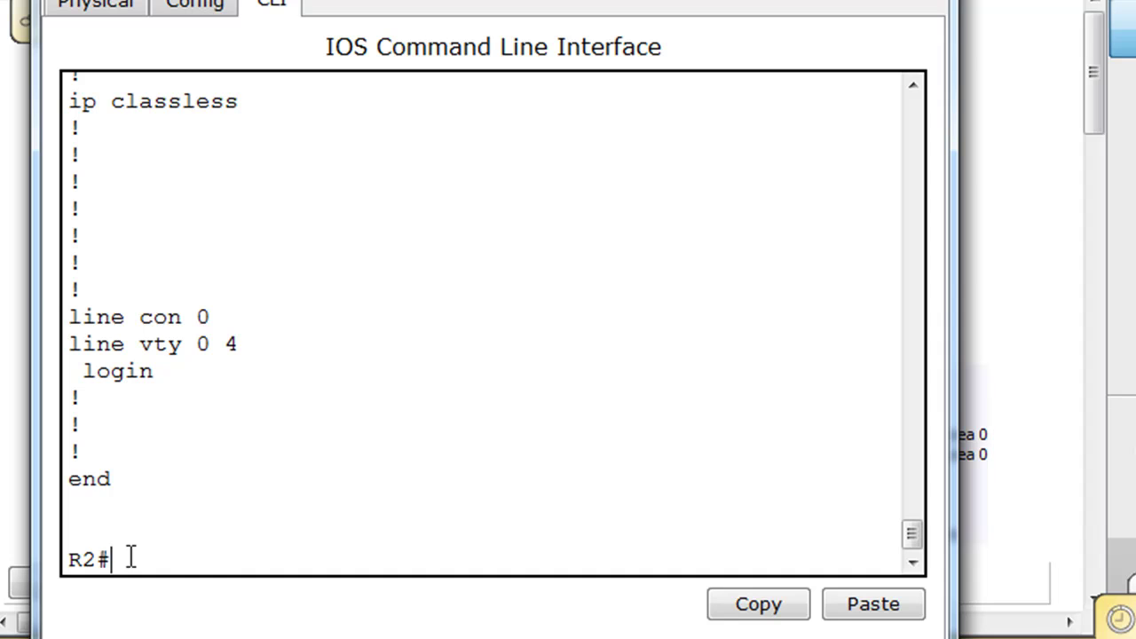
type("show ip route")
key("Return")
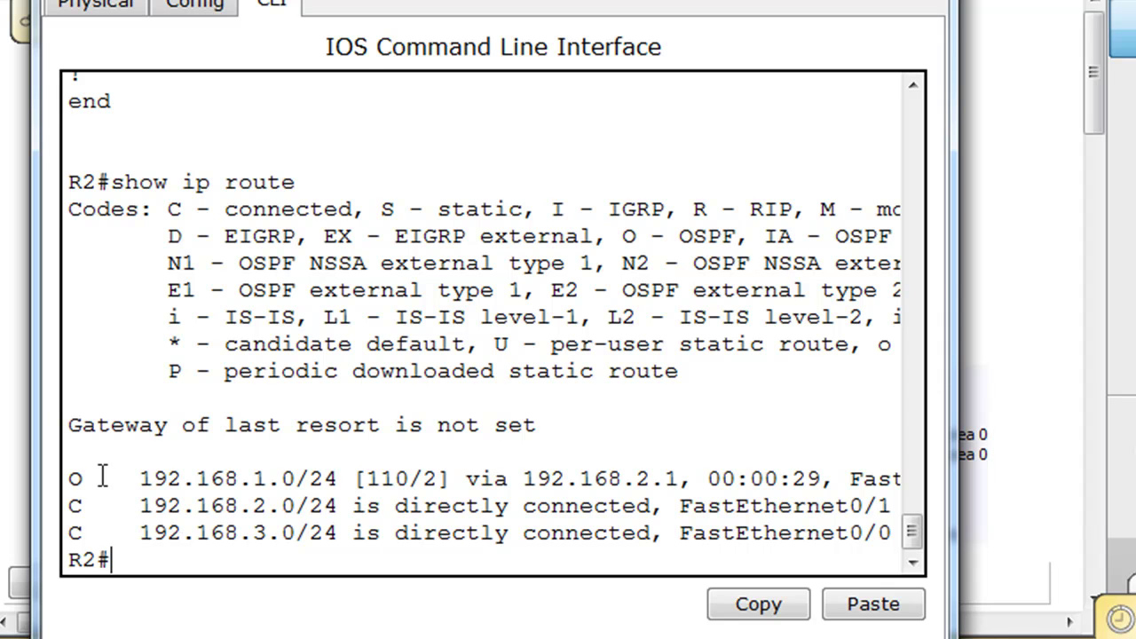
- From the PC's Command Prompt, ping 192.168.3.100 again and get replies
left_click(929, 2)
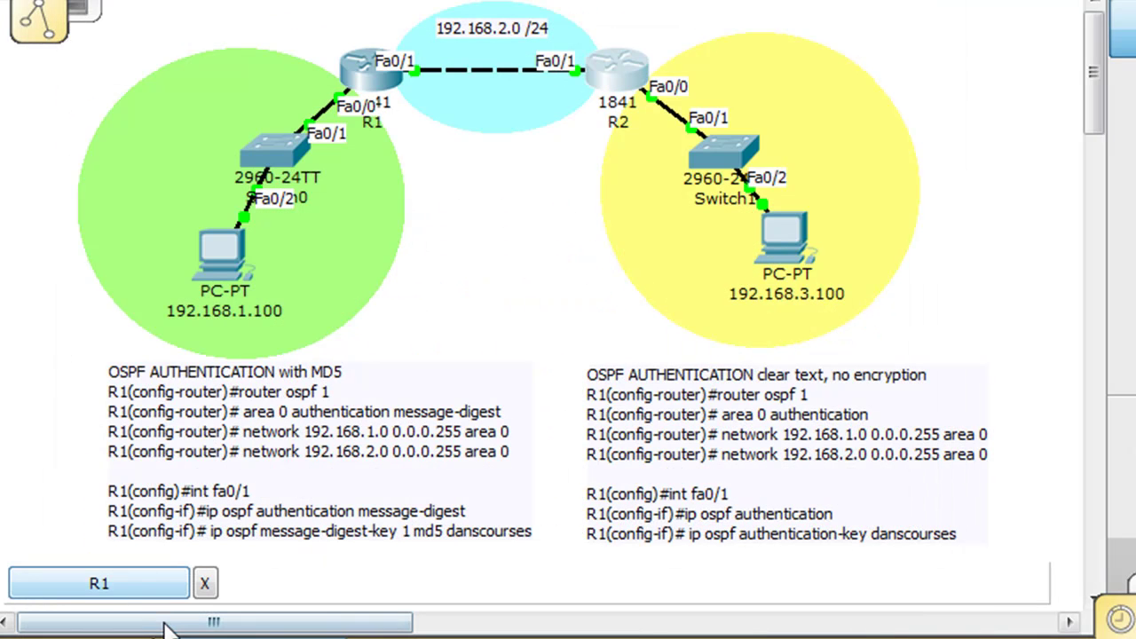
left_click(205, 268)
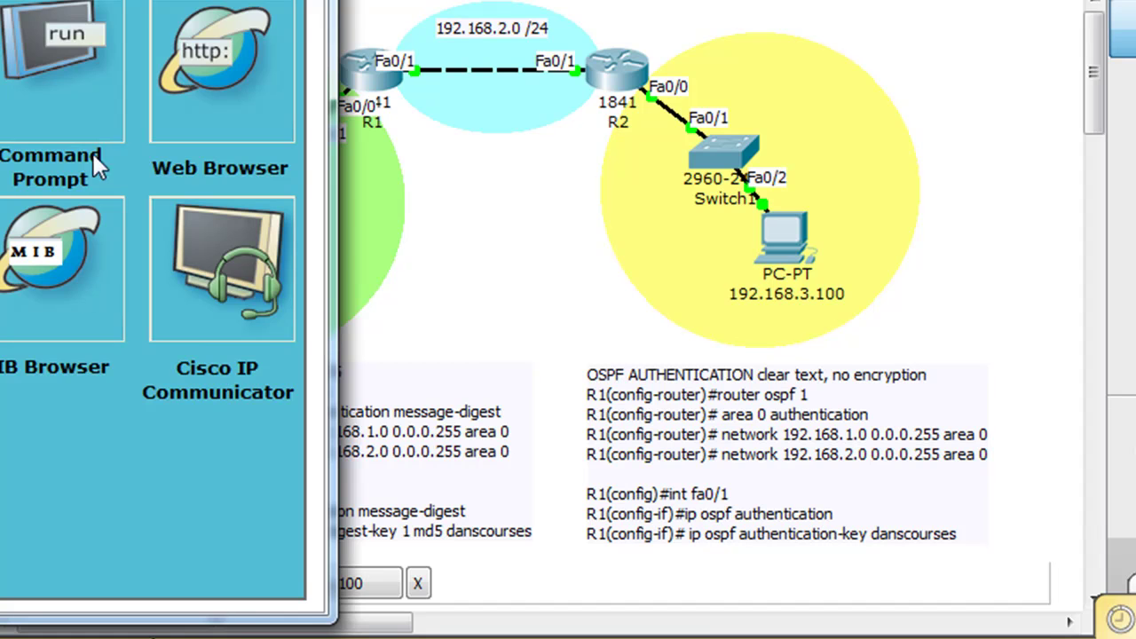
left_click(38, 52)
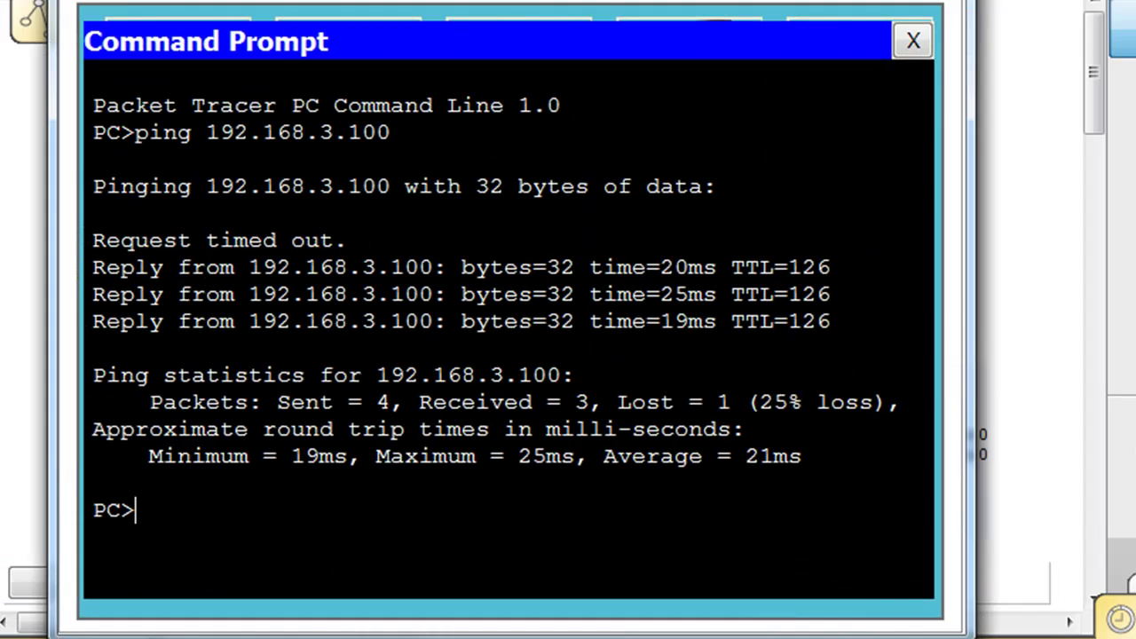
key("Up")
key("Return")
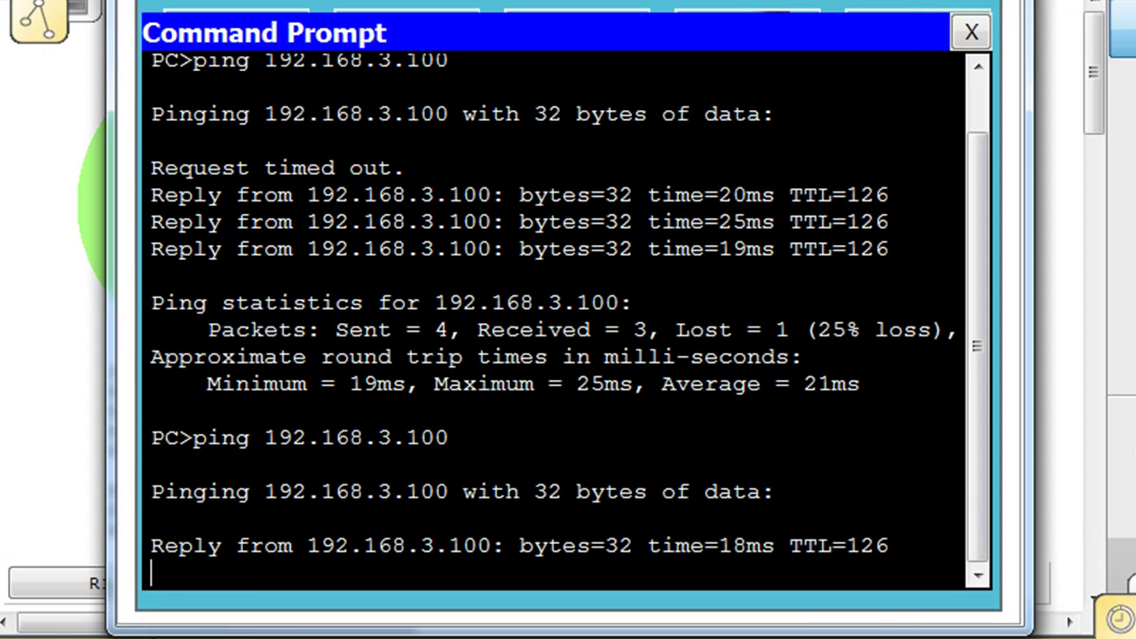